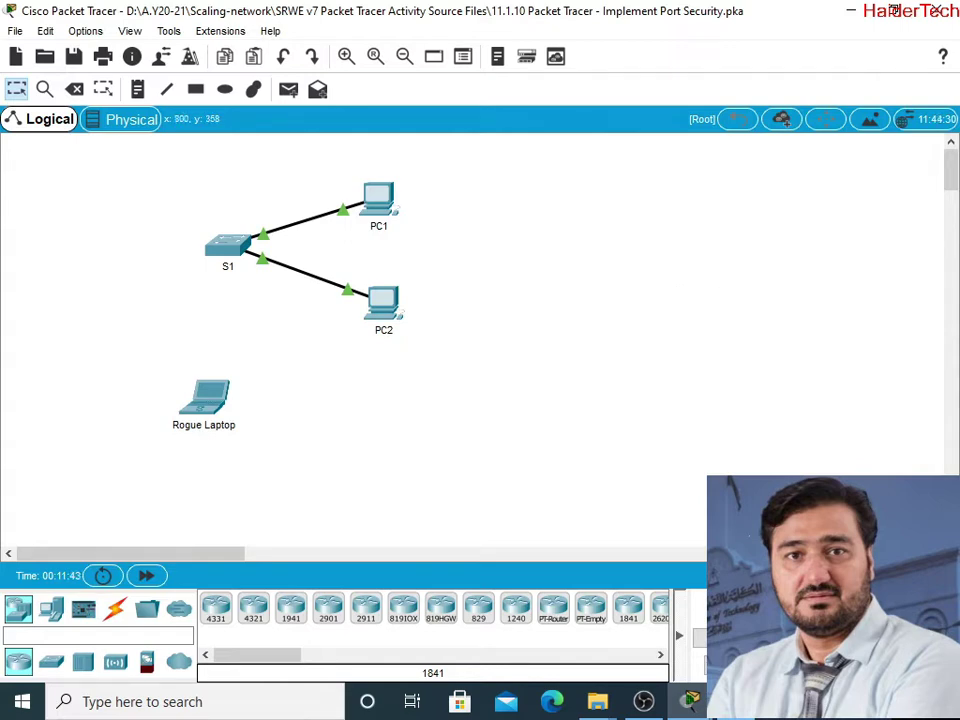
Step: Switch to Notepad, review the violation modes Protect, Restrict and Shutdown, and return to the Packet Tracer topology
key("alt+Tab")
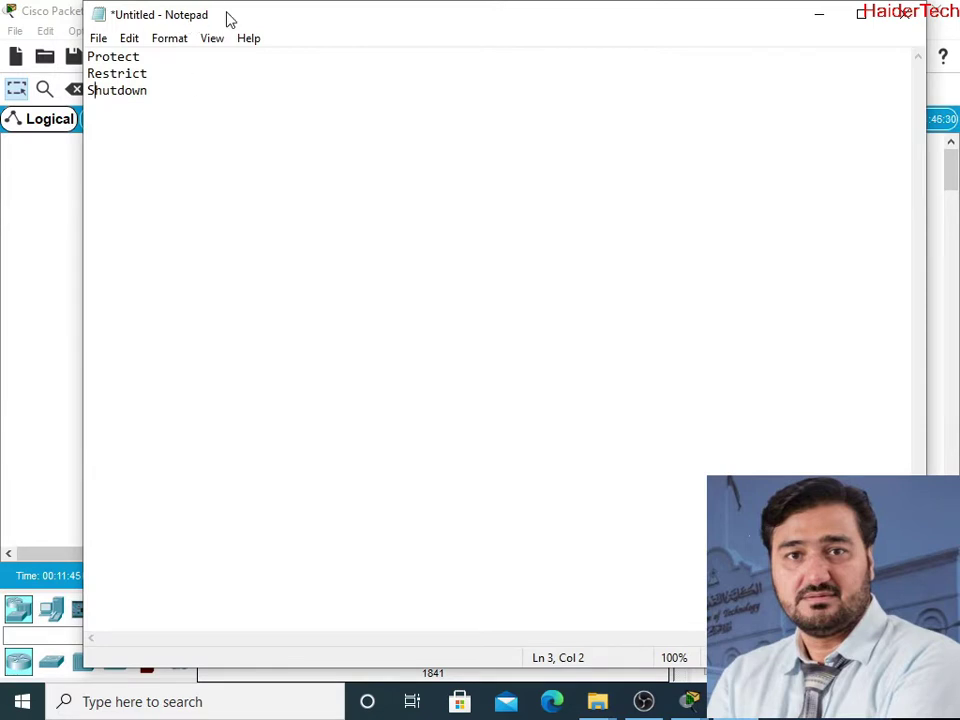
left_click_drag(229, 19, 418, 28)
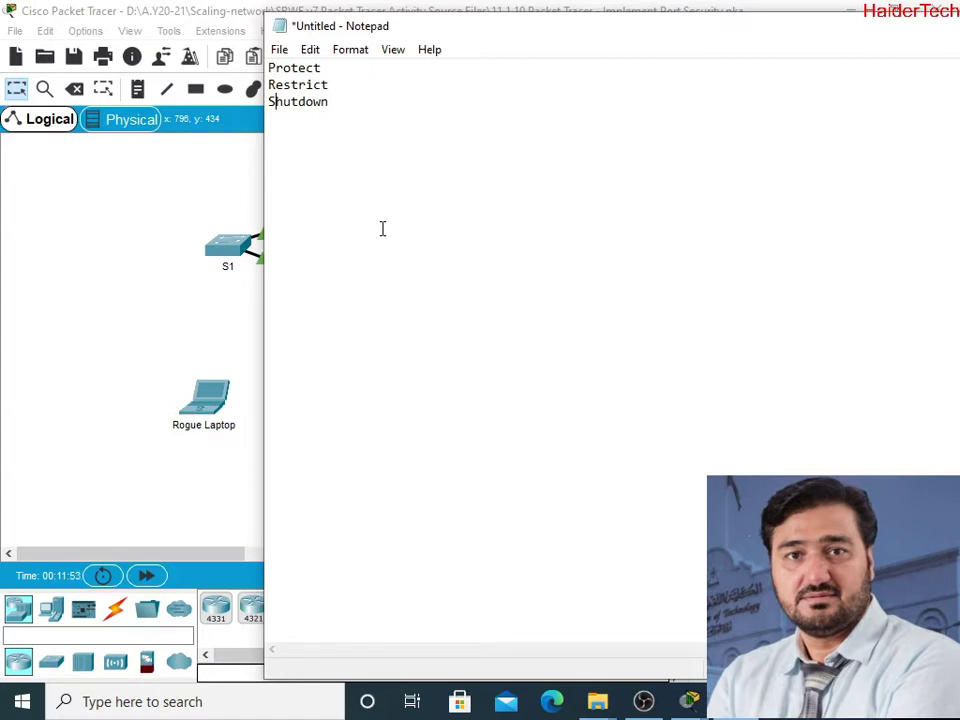
left_click_drag(328, 103, 270, 62)
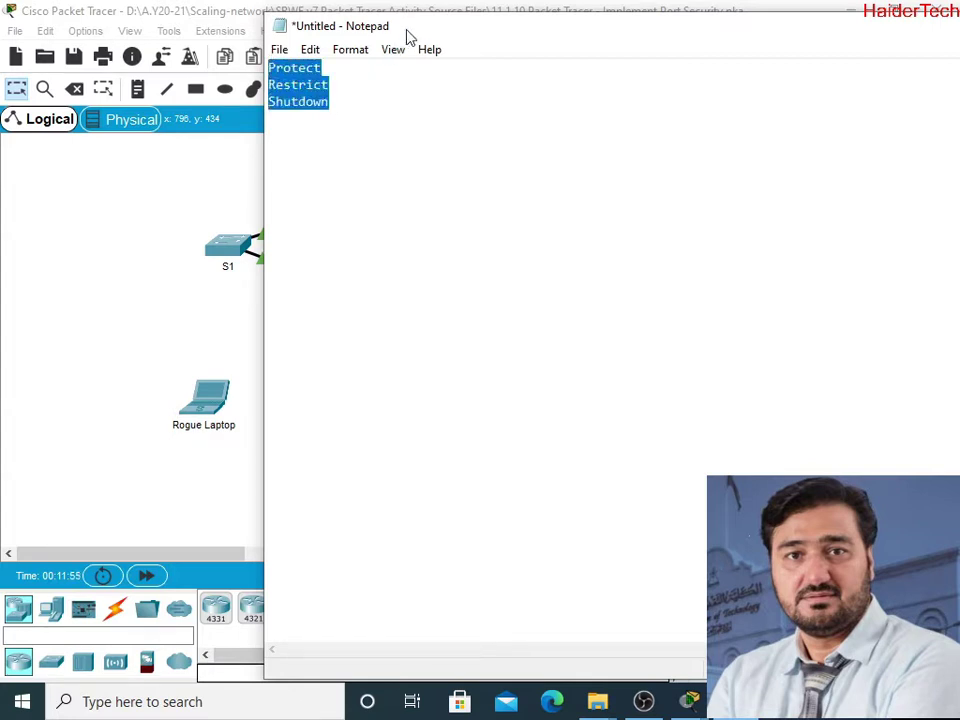
left_click_drag(408, 38, 536, 39)
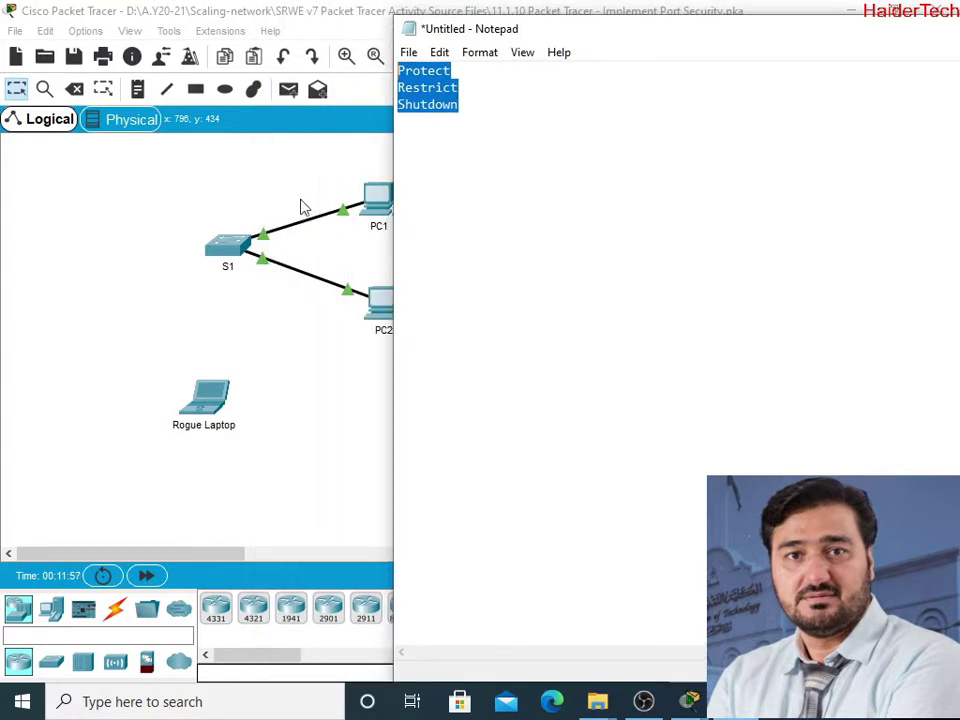
left_click(125, 199)
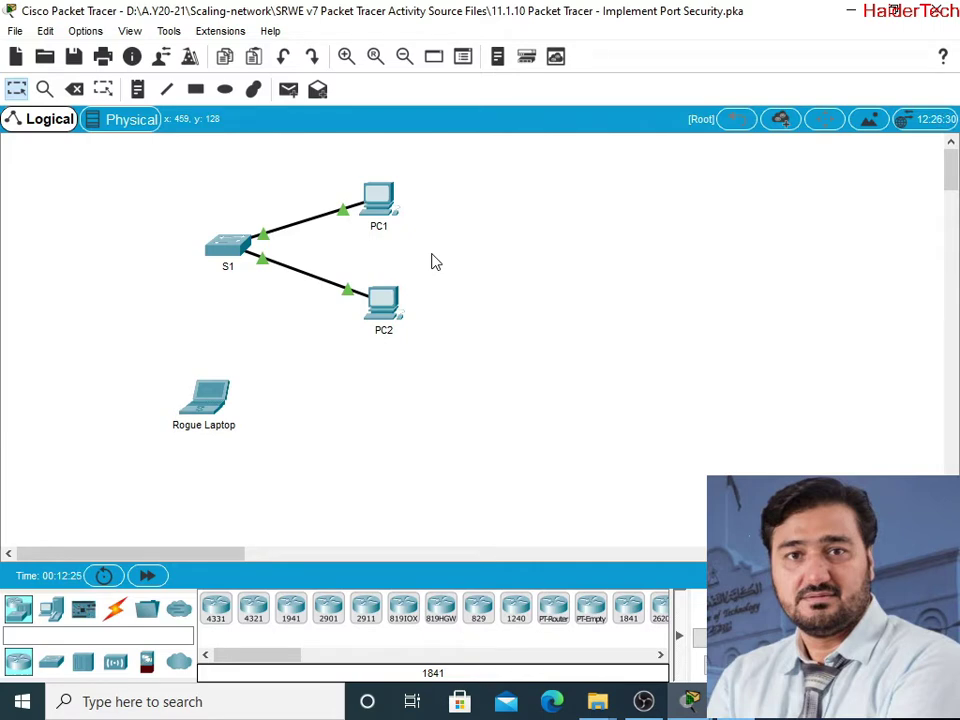
left_click_drag(71, 181, 520, 397)
mouse_move(224, 257)
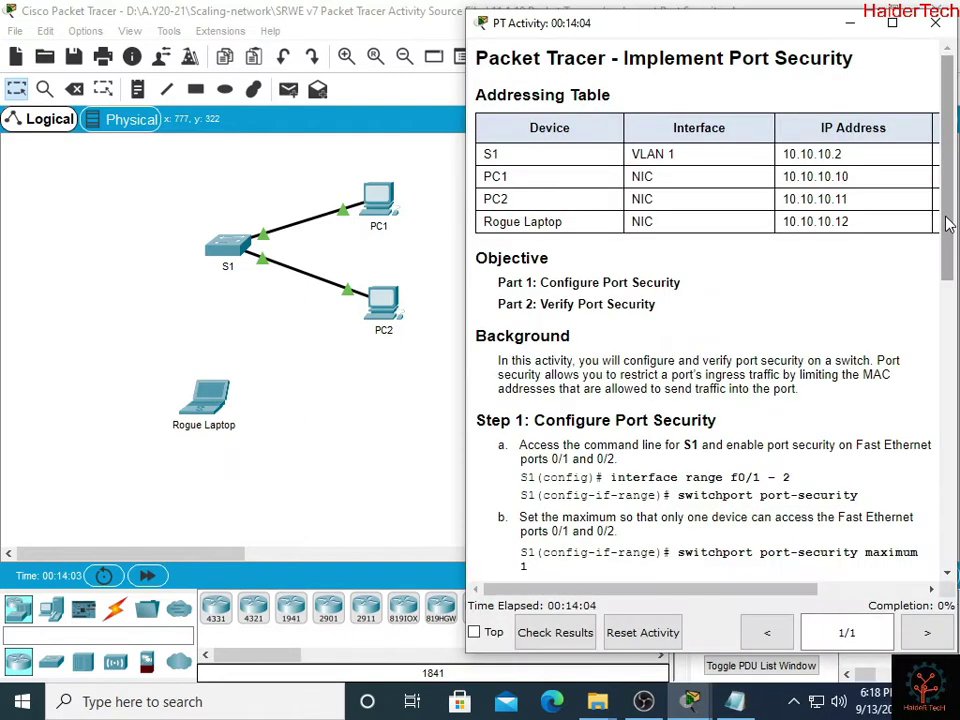
Step: Read the PT Activity's objectives, background and the first configuration instruction for Fast Ethernet ports 0/1 and 0/2
scroll(951, 240, "down", 3)
left_click_drag(951, 240, 950, 238)
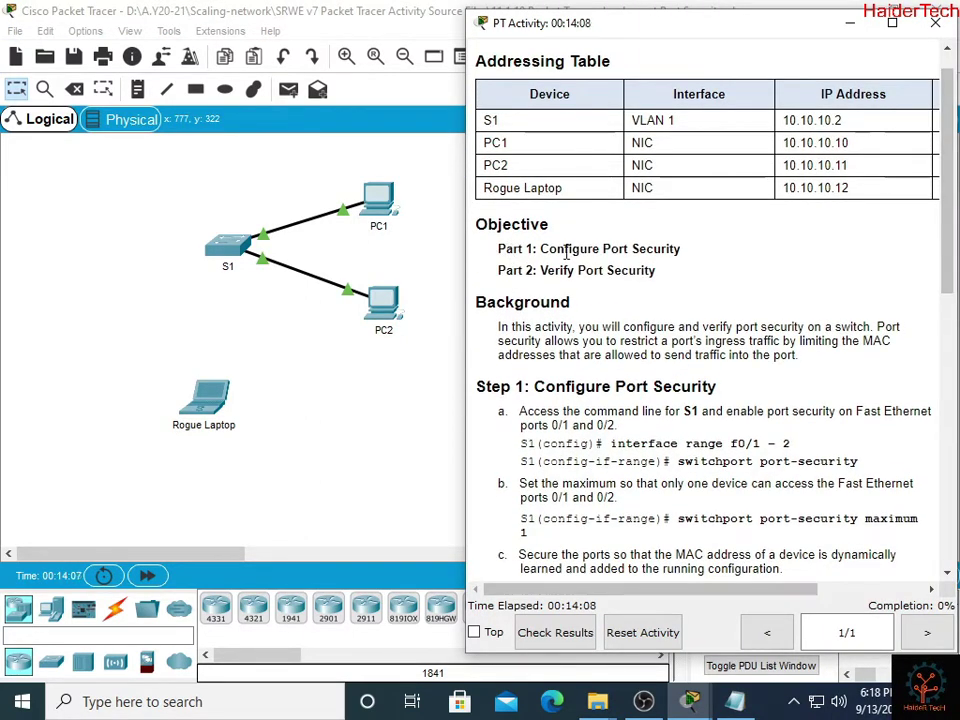
left_click_drag(549, 249, 703, 256)
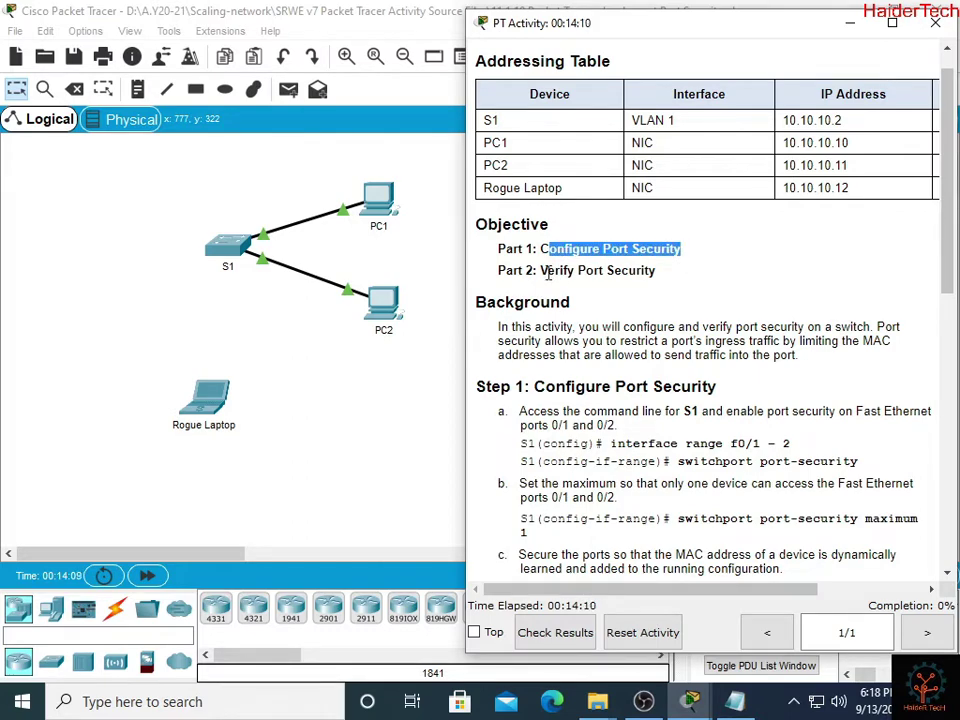
left_click_drag(549, 271, 776, 274)
left_click_drag(953, 253, 953, 311)
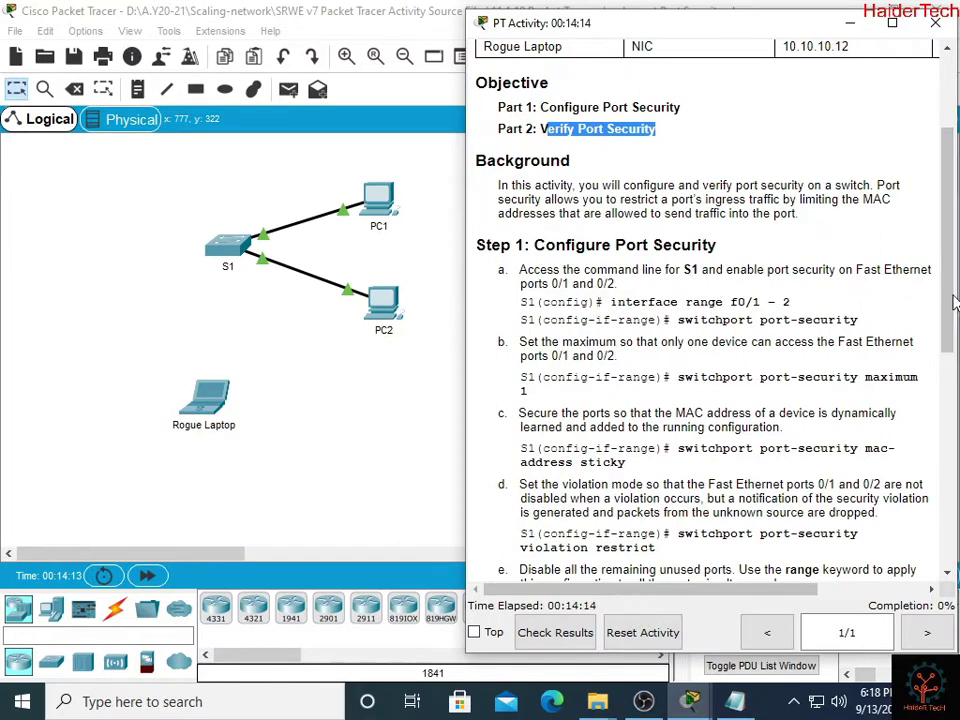
left_click_drag(476, 160, 563, 186)
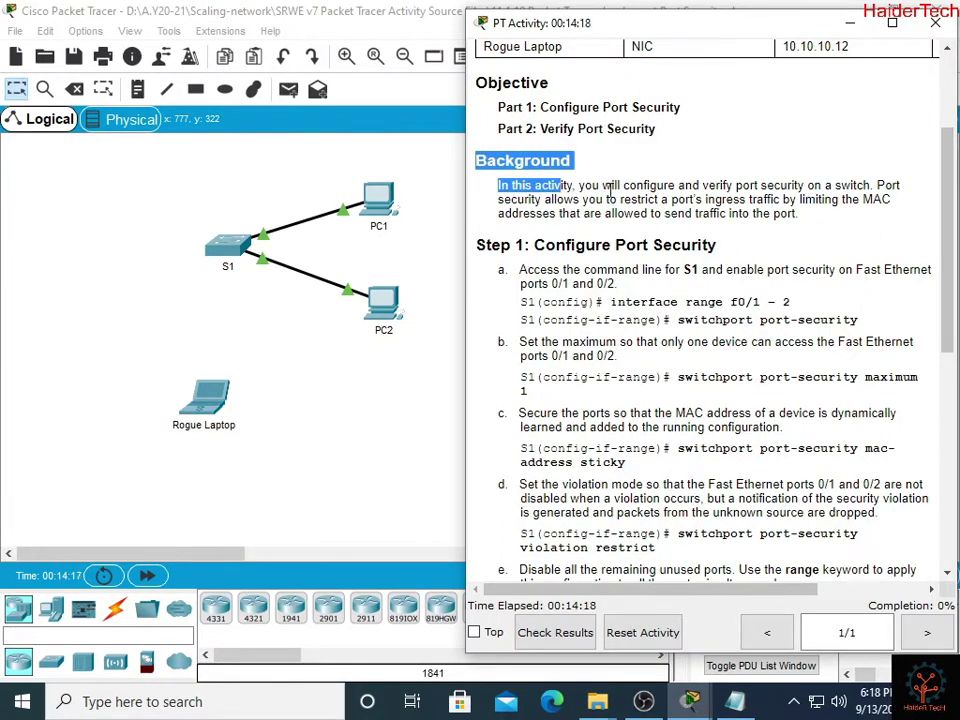
left_click_drag(701, 185, 556, 213)
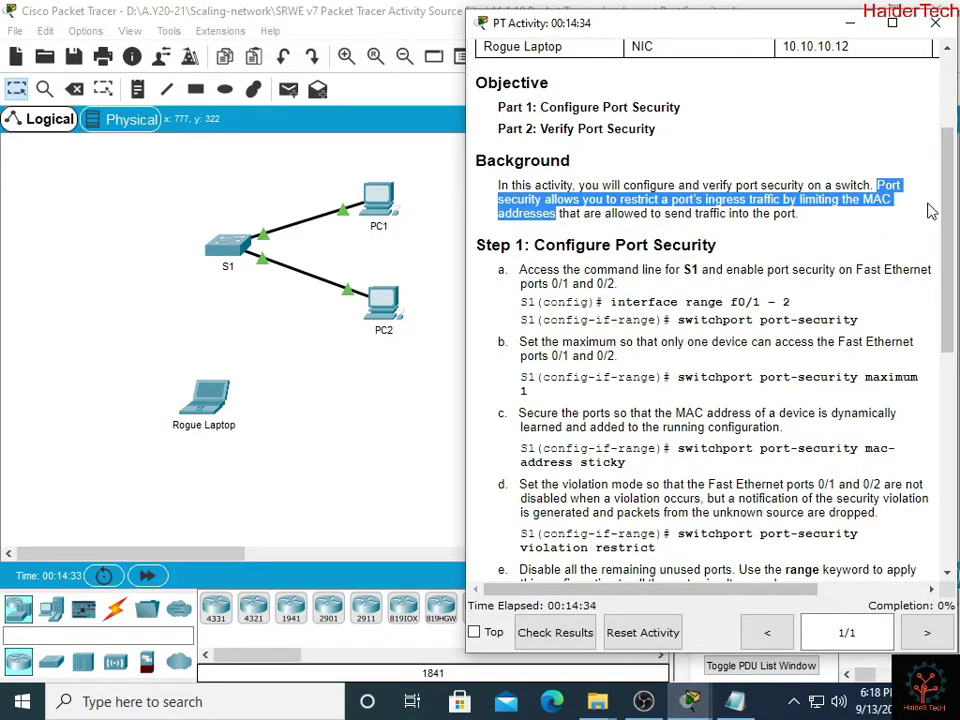
scroll(955, 236, "down", 1)
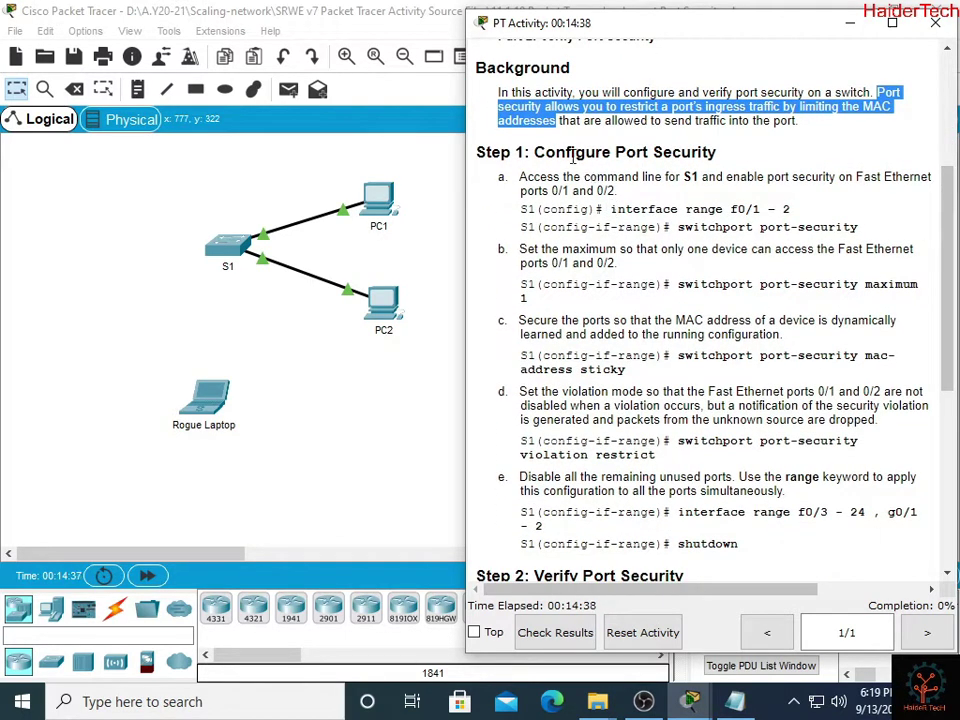
left_click_drag(533, 152, 763, 165)
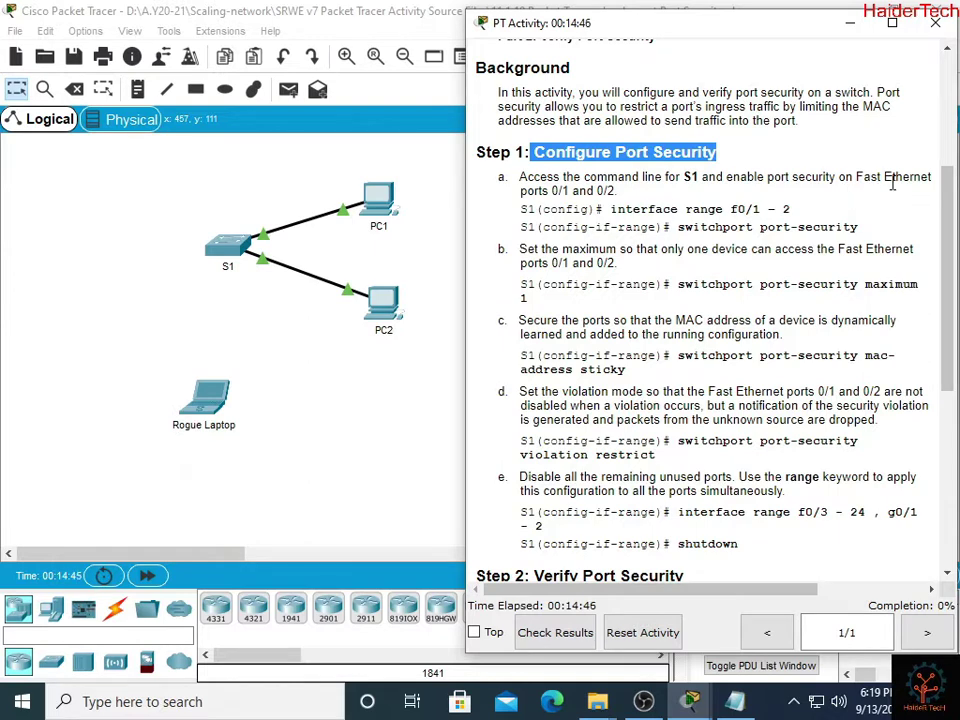
left_click_drag(551, 191, 645, 198)
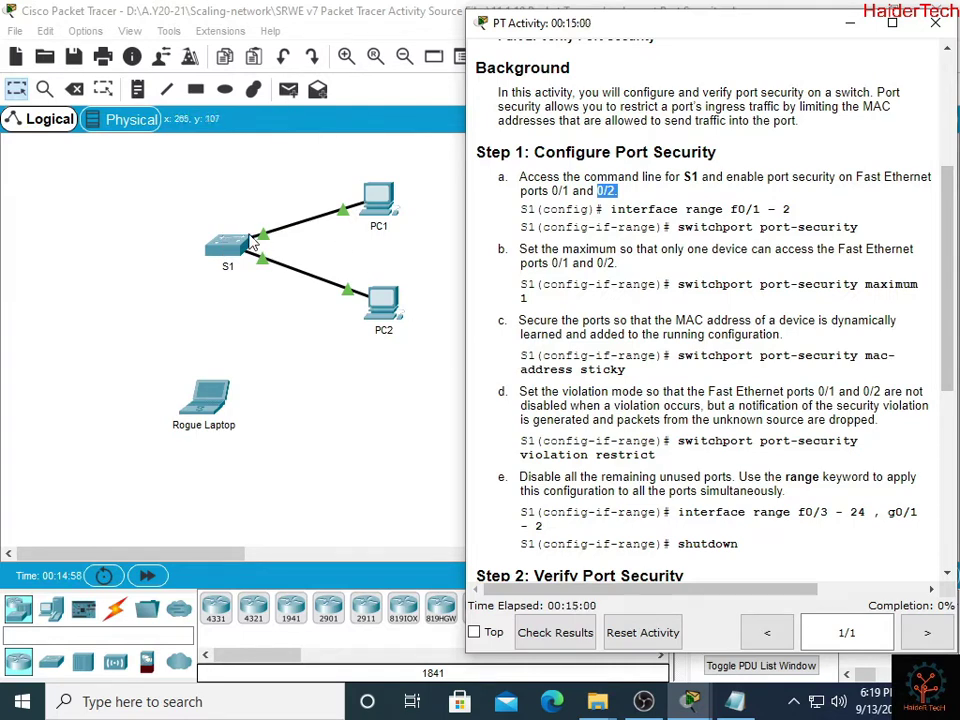
Step: Open switch S1's command line, widen its window beside the topology and bring up the prompt
left_click(240, 242)
left_click_drag(401, 92, 527, 44)
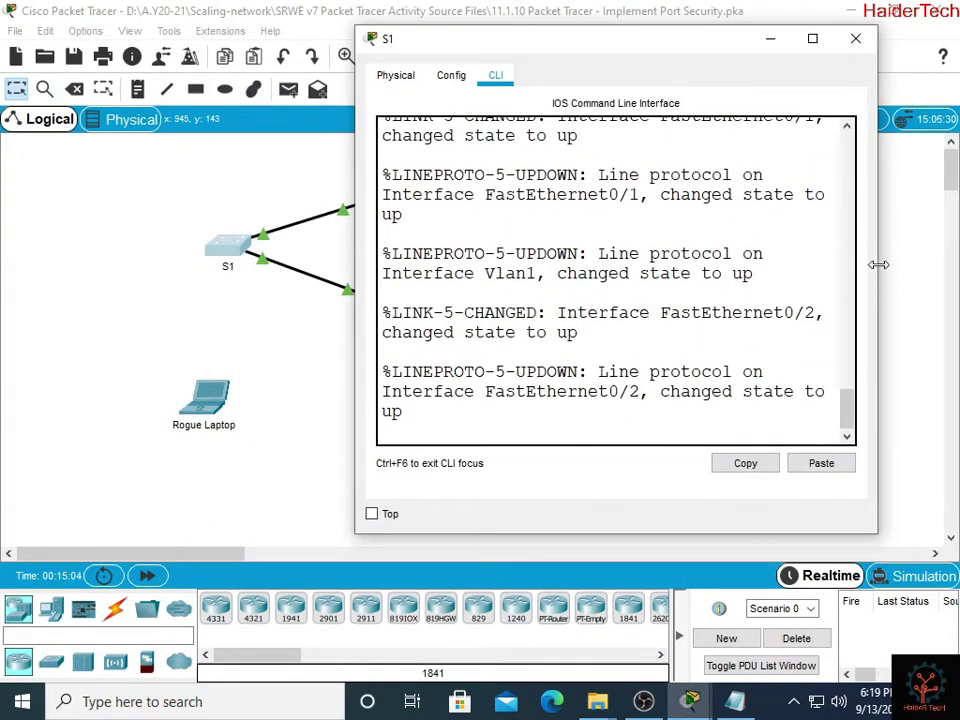
left_click_drag(878, 265, 928, 262)
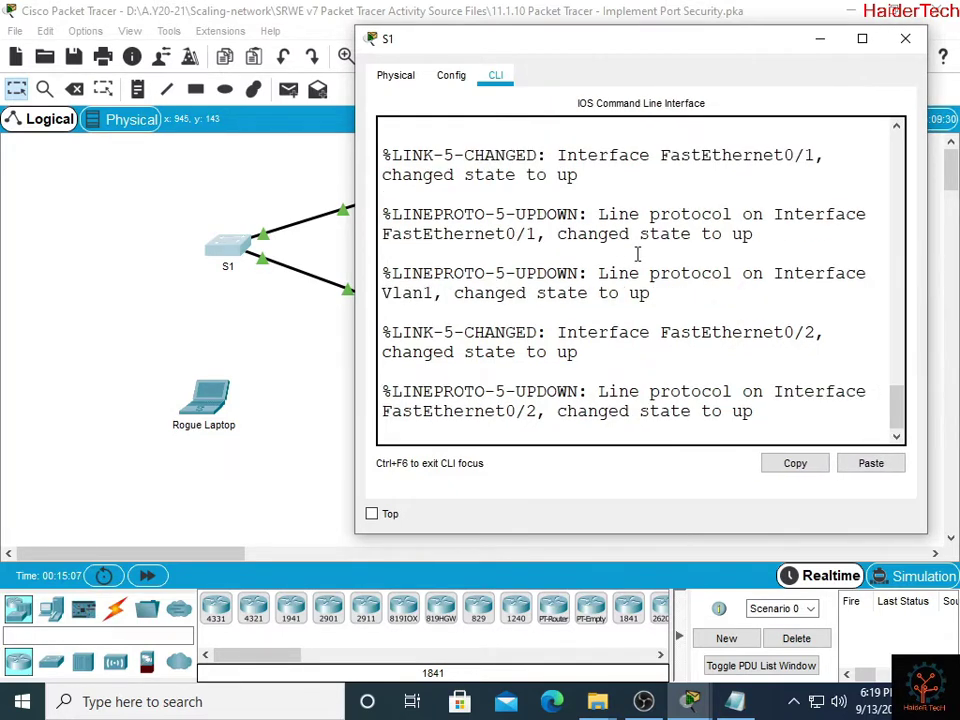
left_click(557, 399)
key("Return")
key("Return")
key("Return")
Step: Enter privileged EXEC mode with en, and enter global configuration mode with configure terminal on S1
type("en")
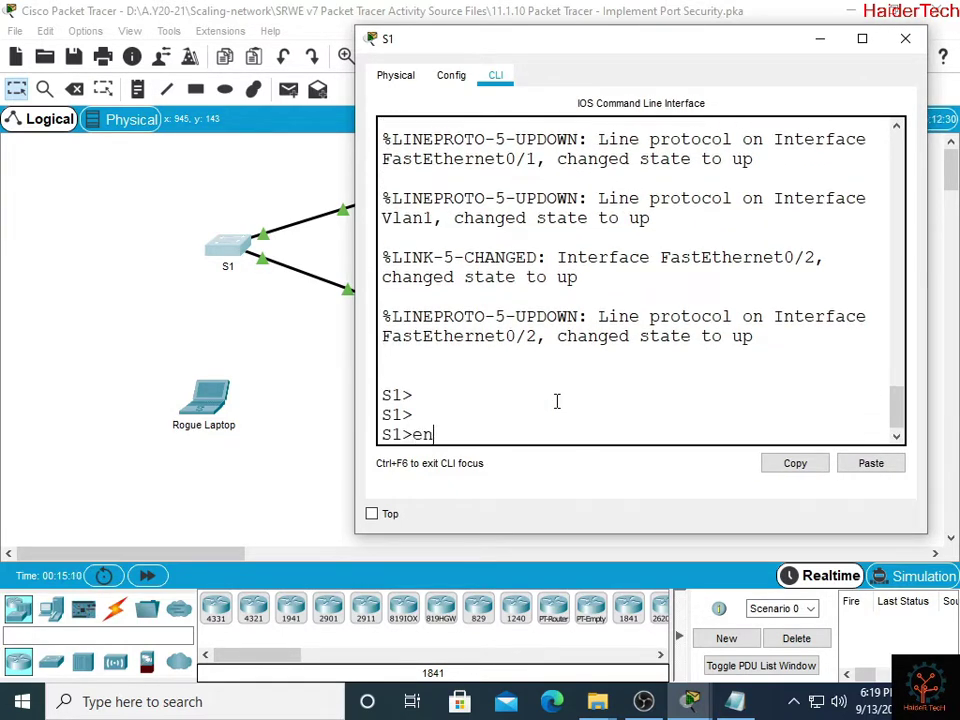
key("Return")
type("conf")
key("Tab")
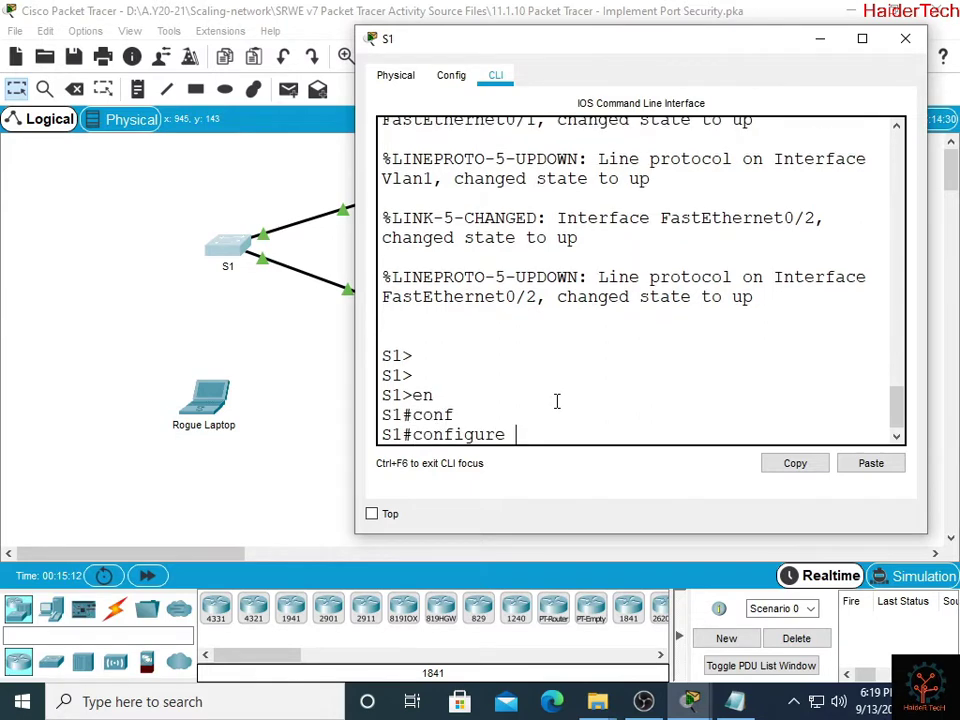
type("ter")
key("Tab")
key("Return")
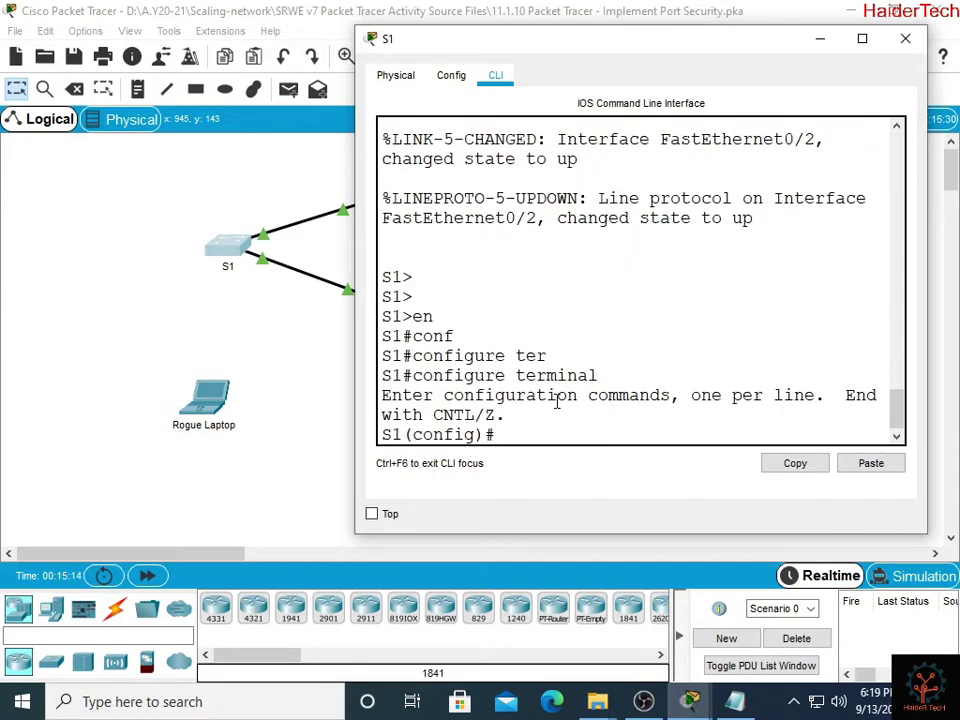
Step: Start an interface range command in S1's configuration mode without specifying the ports
type("inter")
key("Tab")
type("rang")
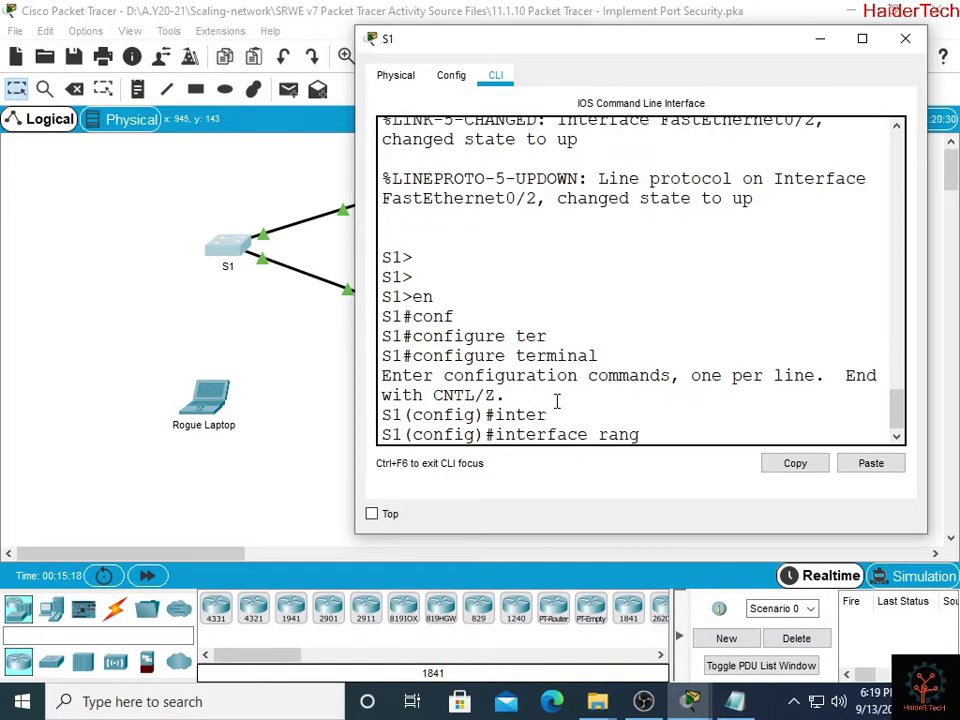
type("e")
key("Tab")
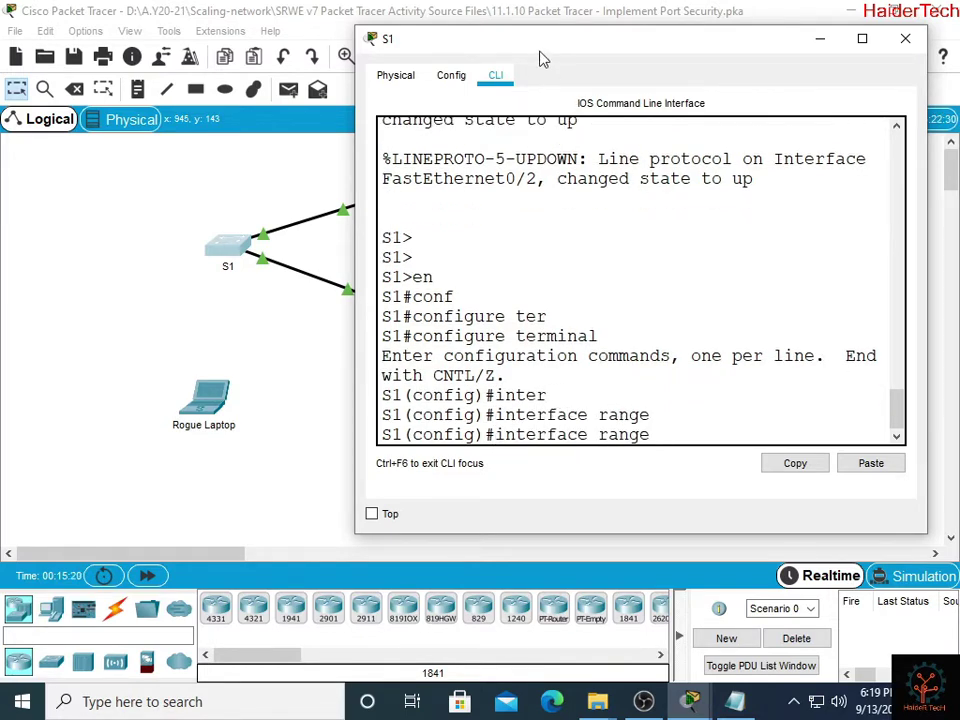
Step: Set the preferences to always show port labels in the logical workspace
left_click_drag(574, 48, 695, 48)
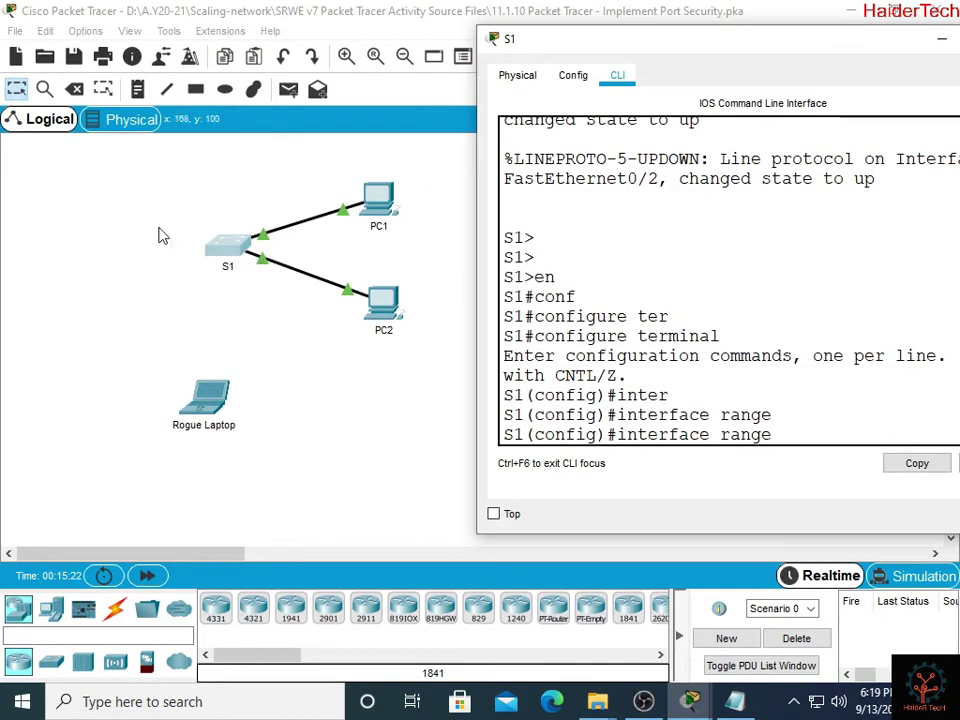
left_click(118, 216)
left_click(85, 31)
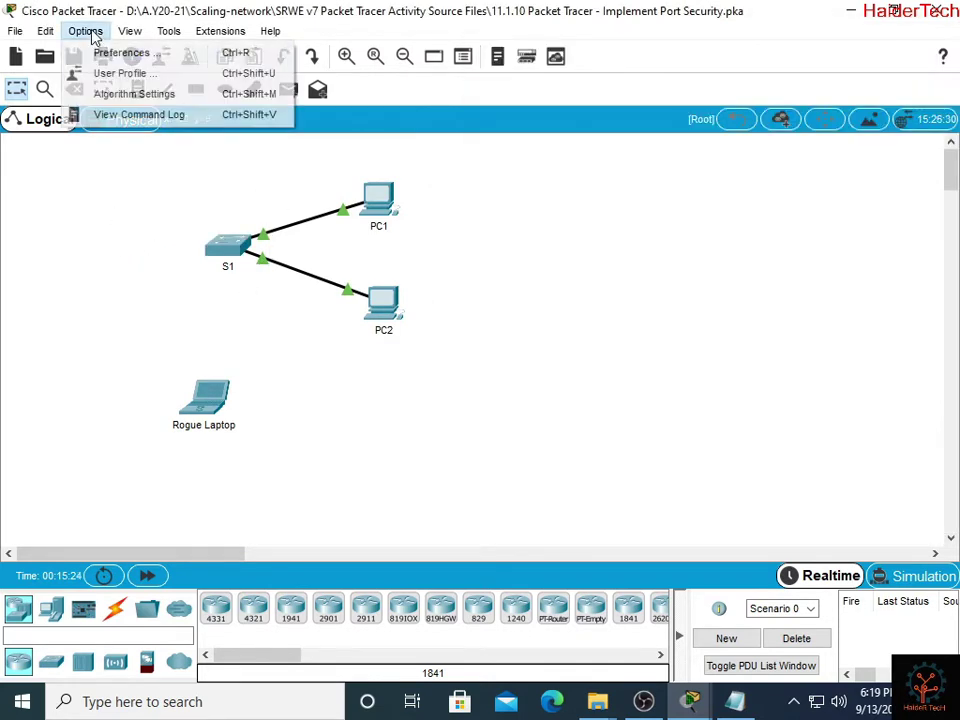
left_click(110, 55)
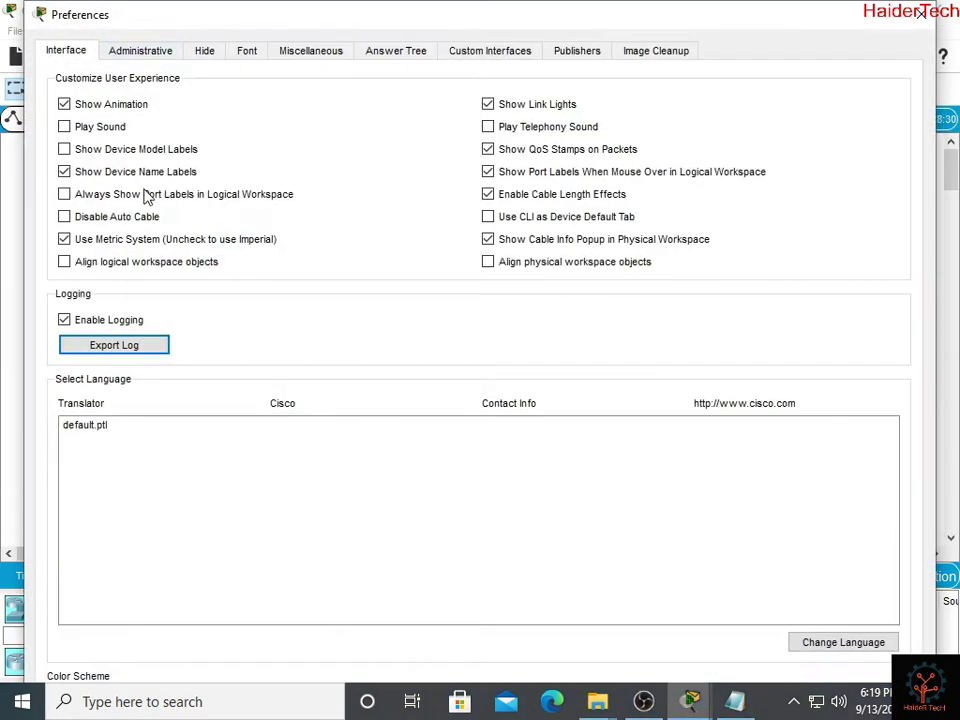
left_click(122, 197)
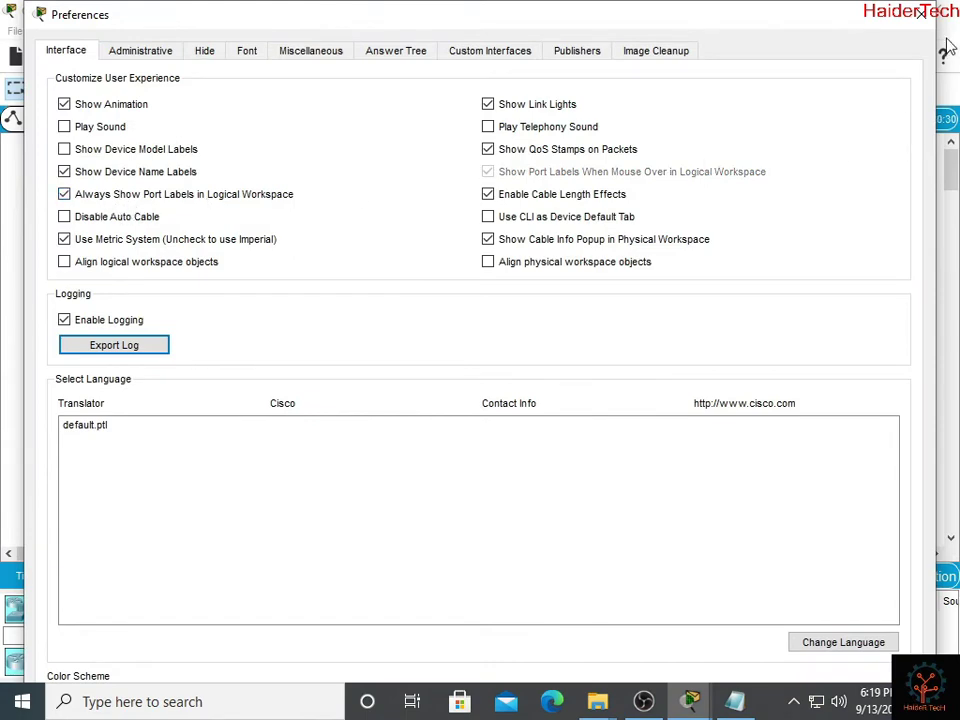
left_click(918, 16)
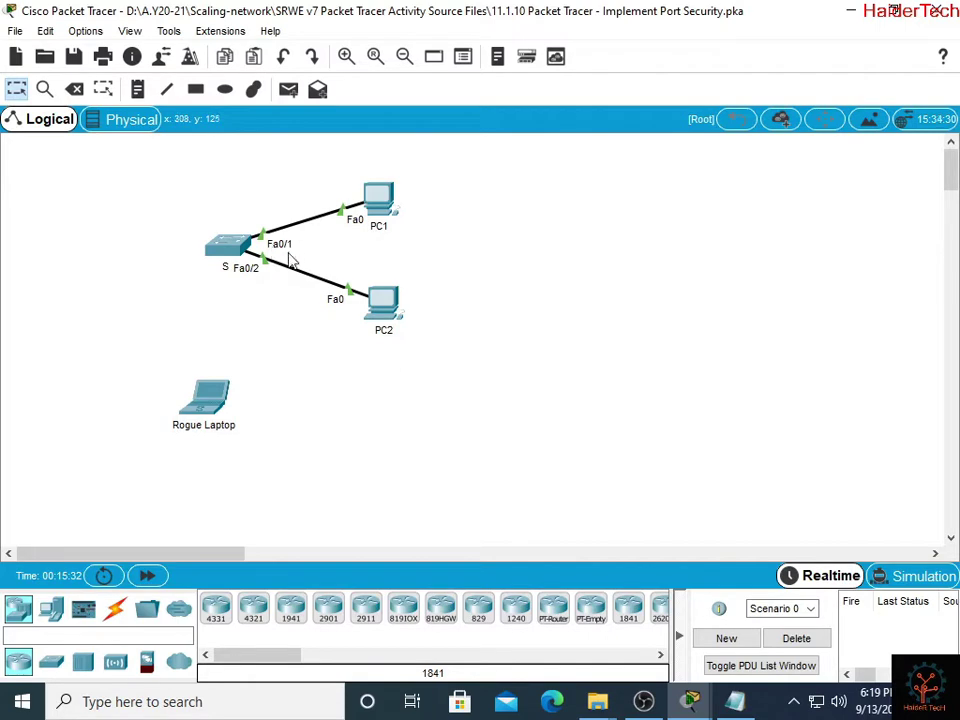
Step: Return to S1's command line and complete the interface range command for ports fa0/1-2
left_click(235, 255)
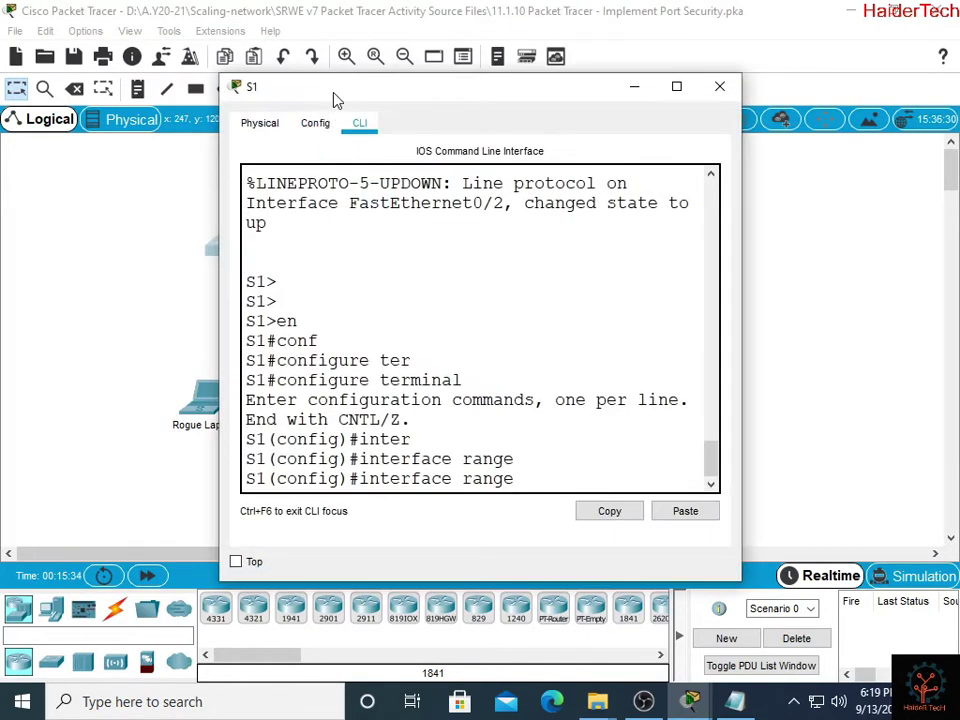
left_click_drag(338, 99, 525, 66)
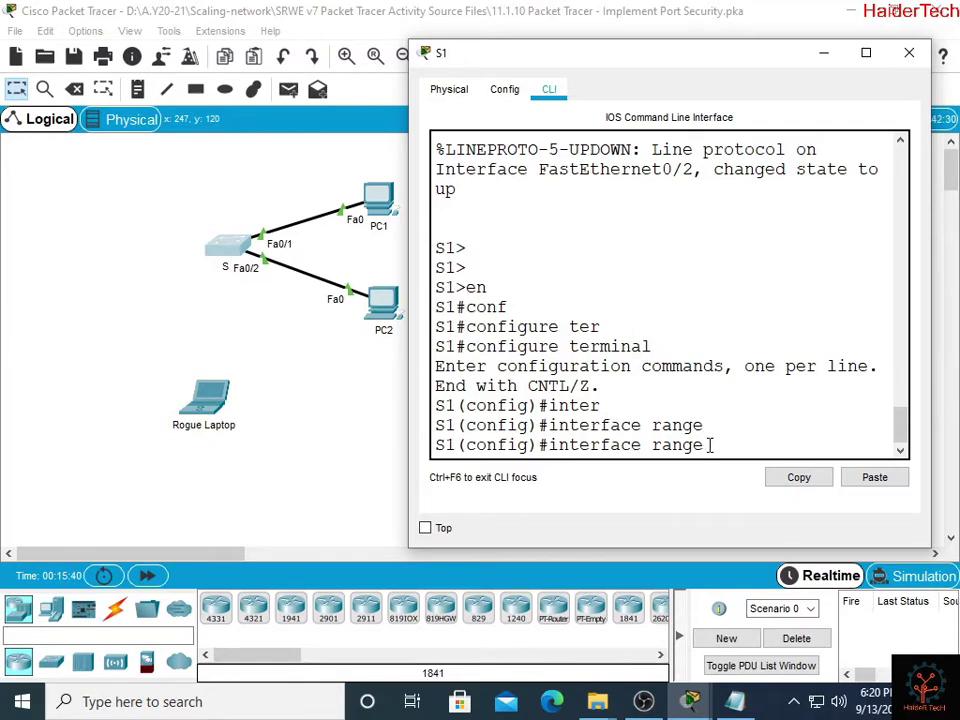
type("fas0/1")
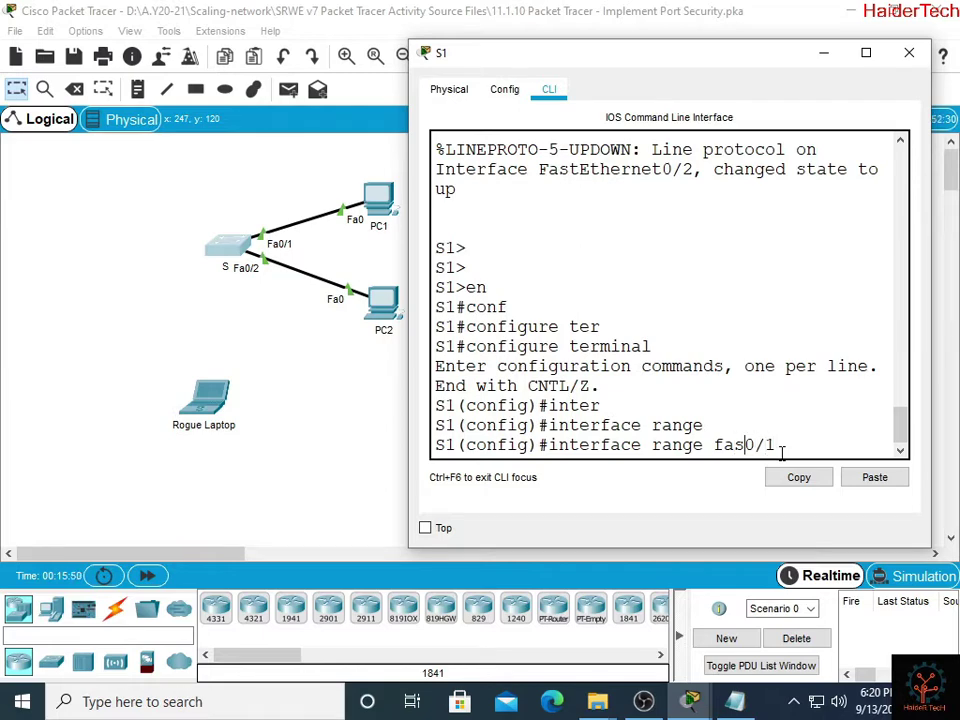
key("BackSpace")
key("Right")
key("Right")
key("Return")
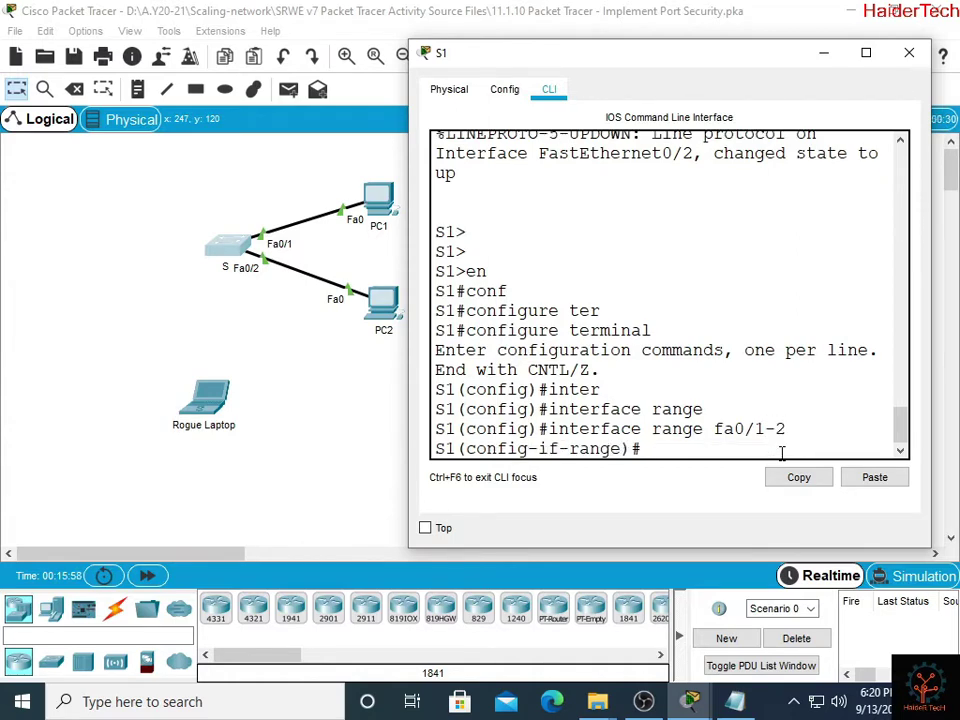
Step: Enable port security on the selected interface range with the switchport port-security command
type("swi")
key("Tab")
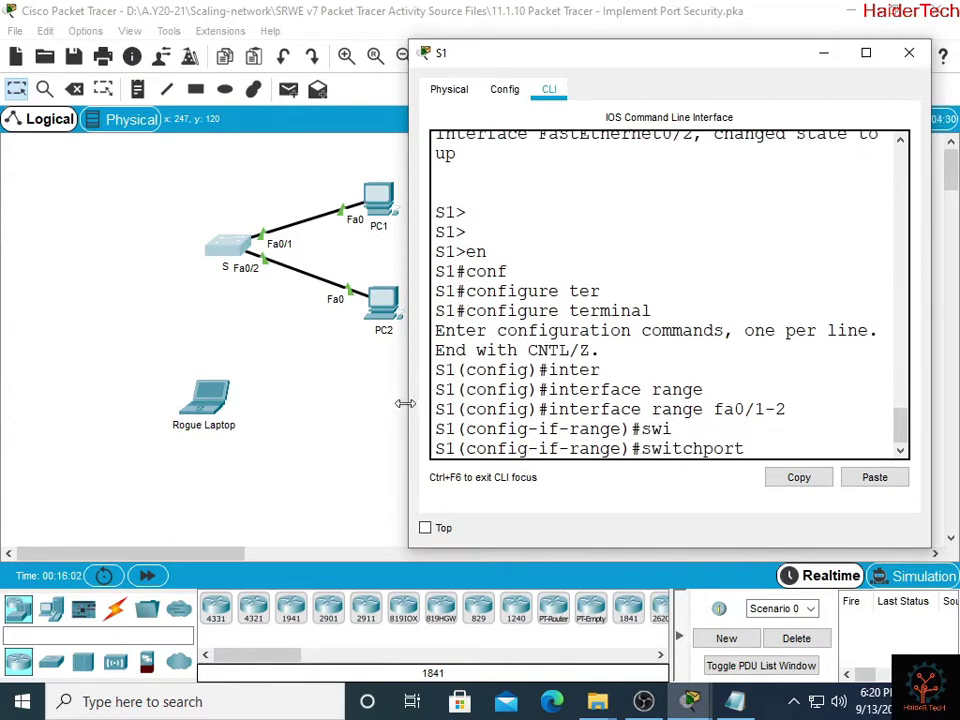
left_click_drag(406, 400, 318, 390)
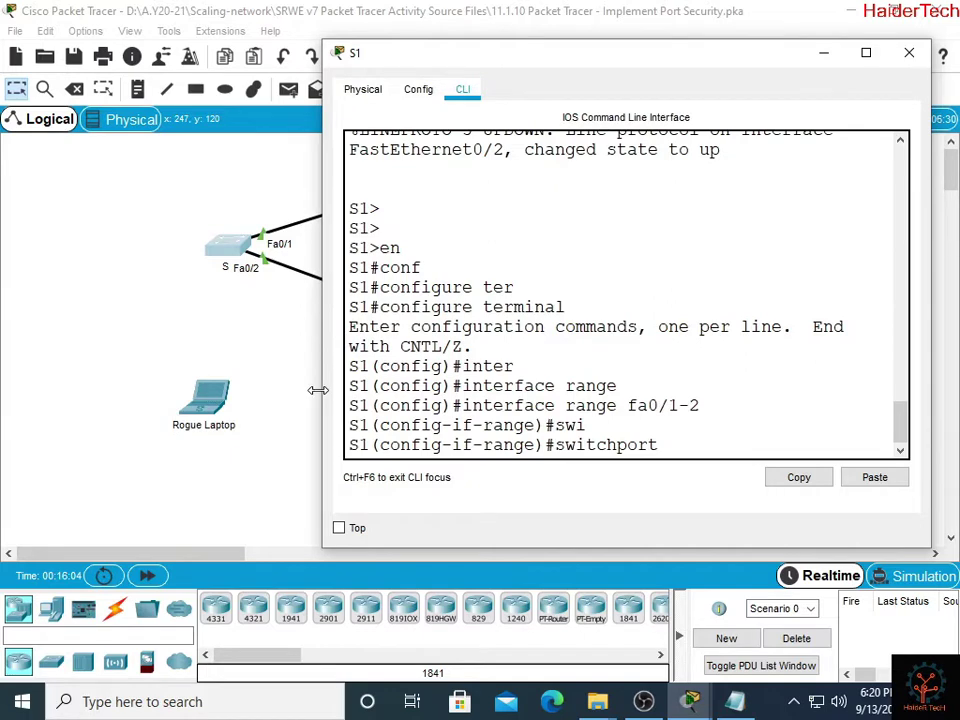
type("port")
key("Tab")
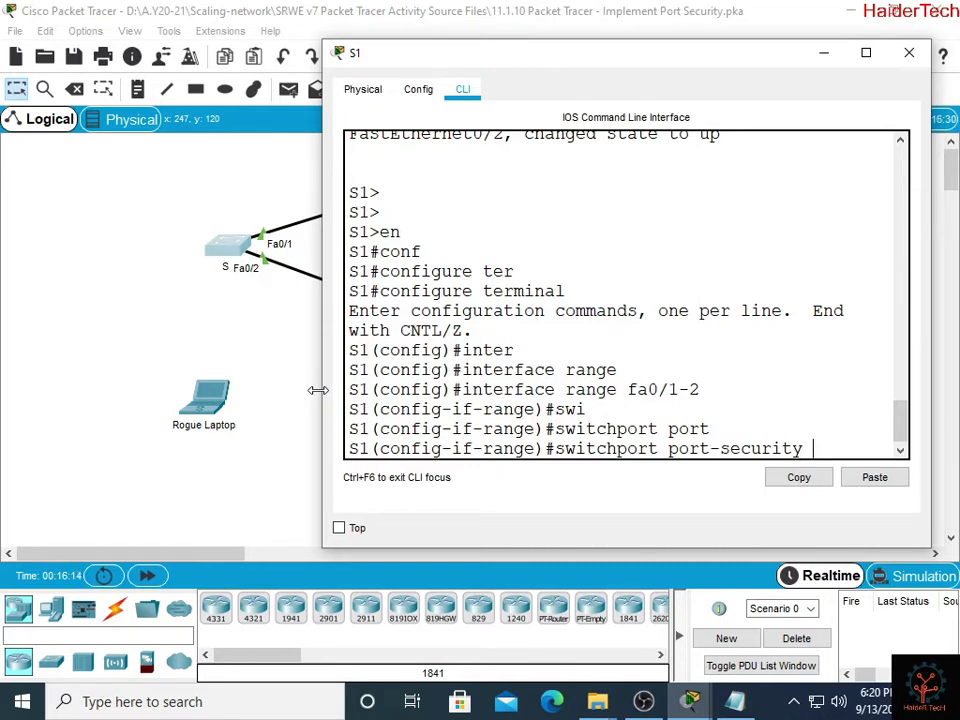
key("Return")
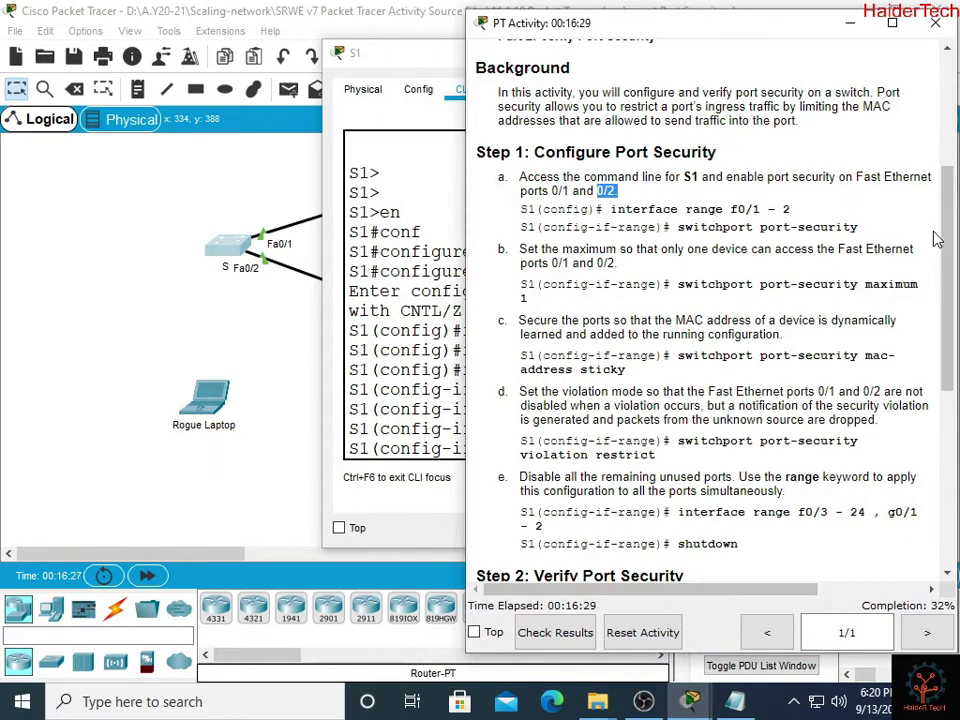
Step: Read instruction b on limiting ports 0/1 and 0/2 to one device, and check the PC connections in the topology
scroll(700, 200, "down", 2)
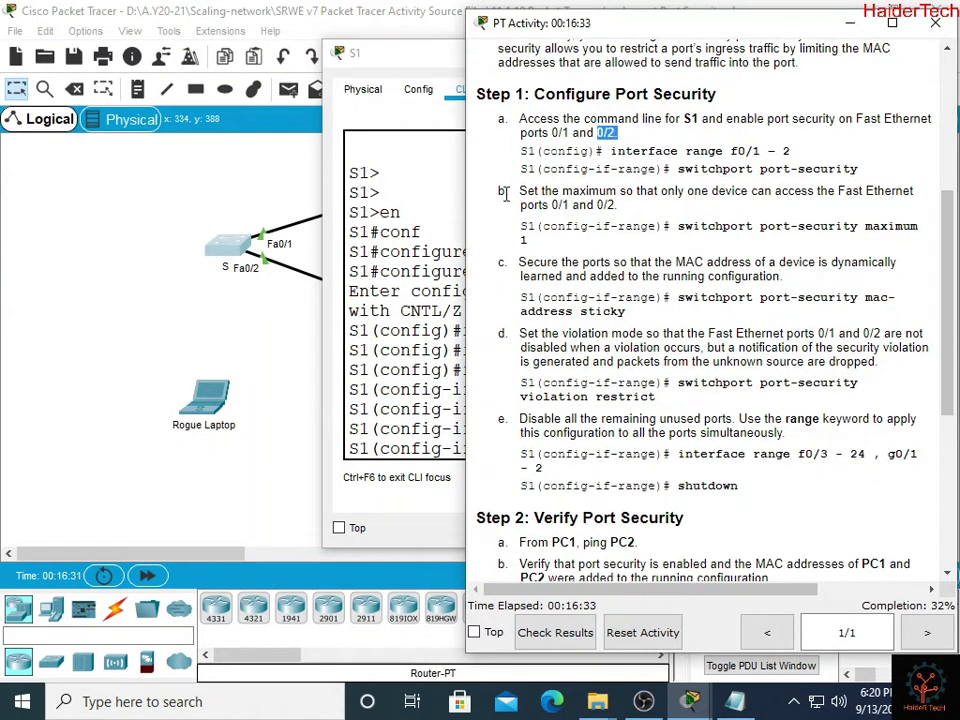
left_click_drag(517, 191, 633, 213)
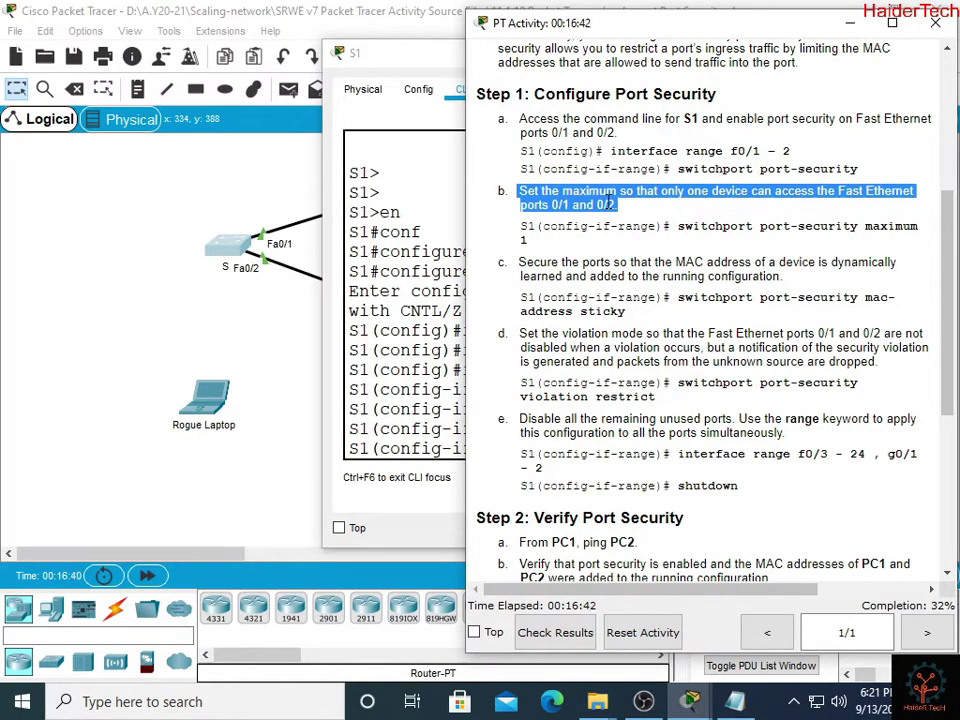
left_click(337, 332)
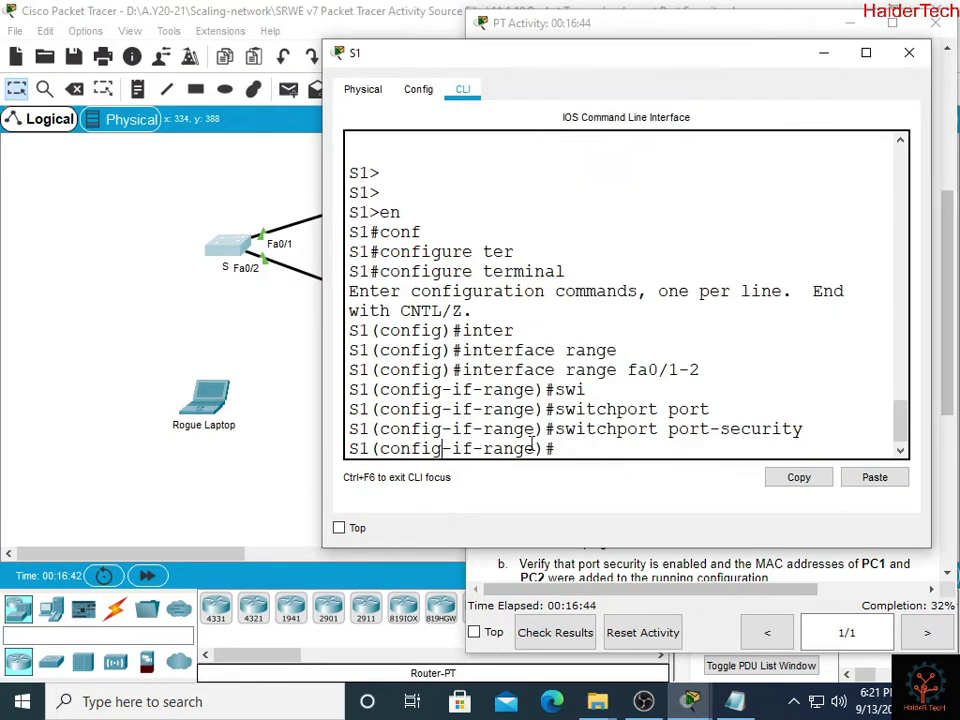
left_click_drag(405, 47, 567, 31)
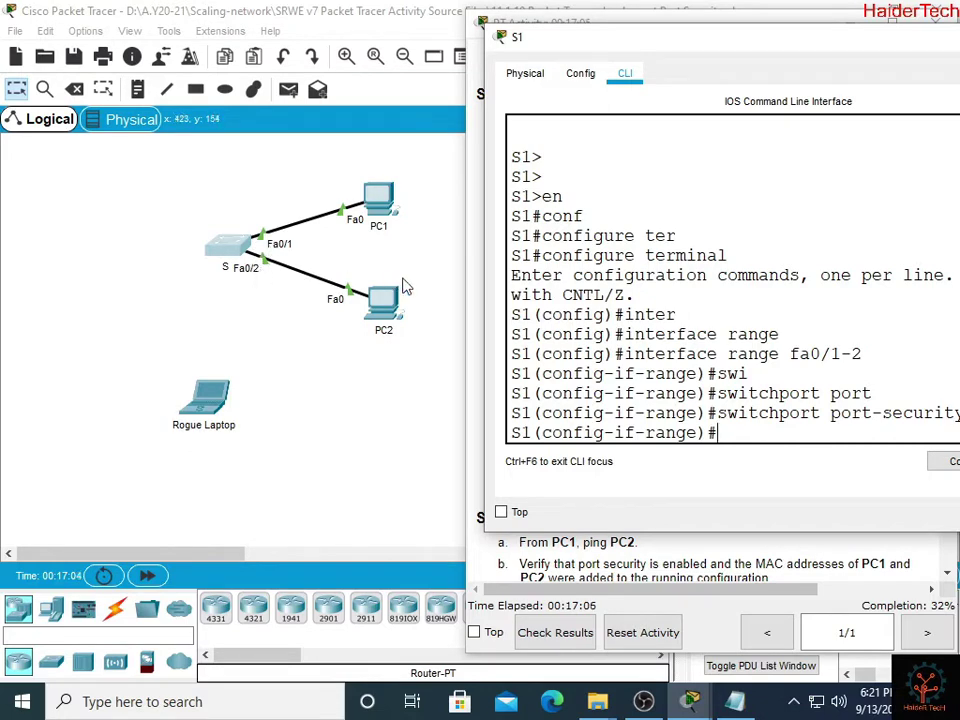
left_click_drag(545, 36, 387, 48)
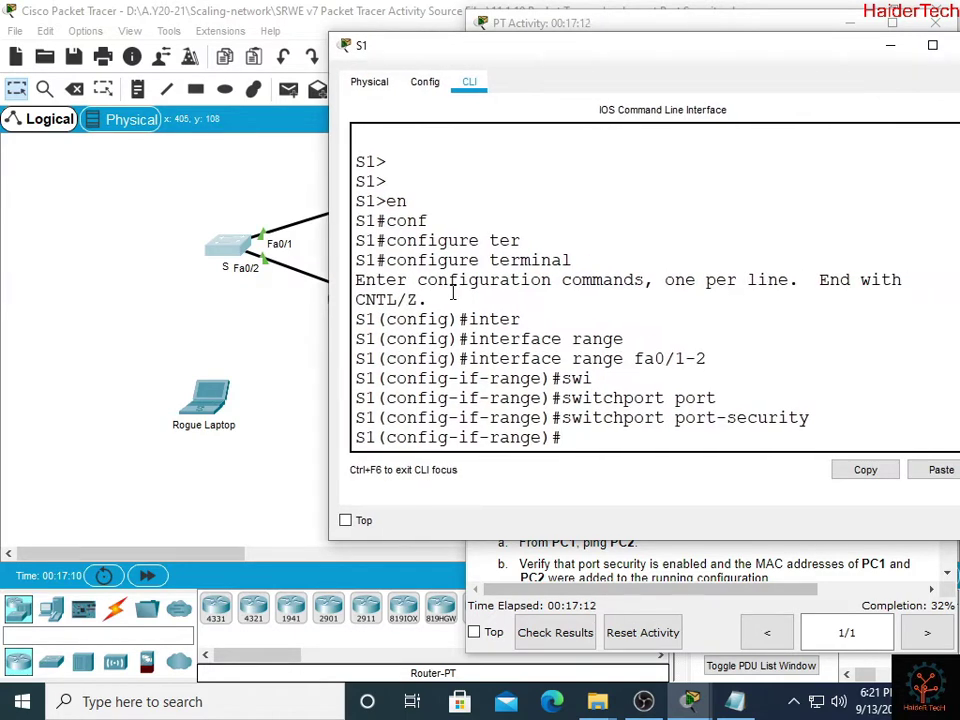
Step: Start the switchport port-security maximum command for the selected port range and list its allowed values with context help
type("swi")
key("Tab")
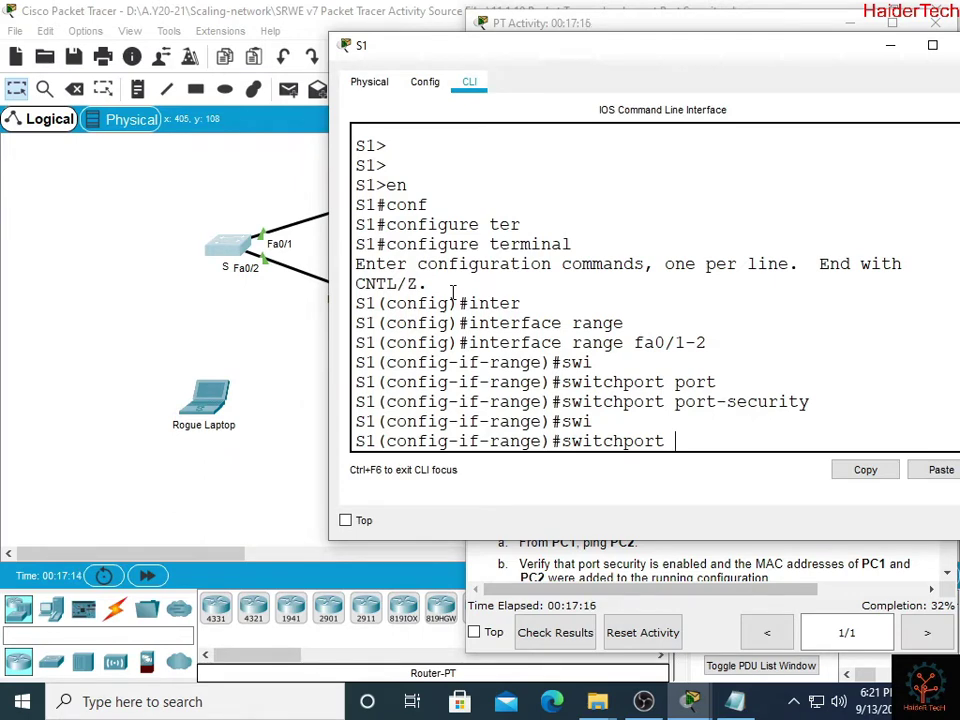
type("por")
key("Tab")
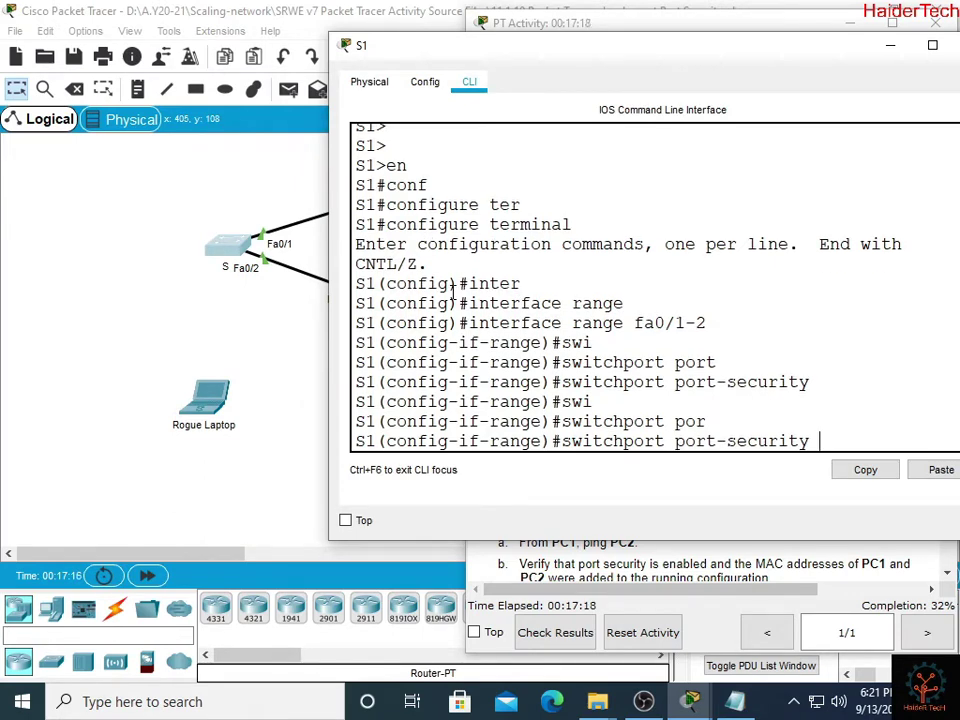
type("max")
key("Tab")
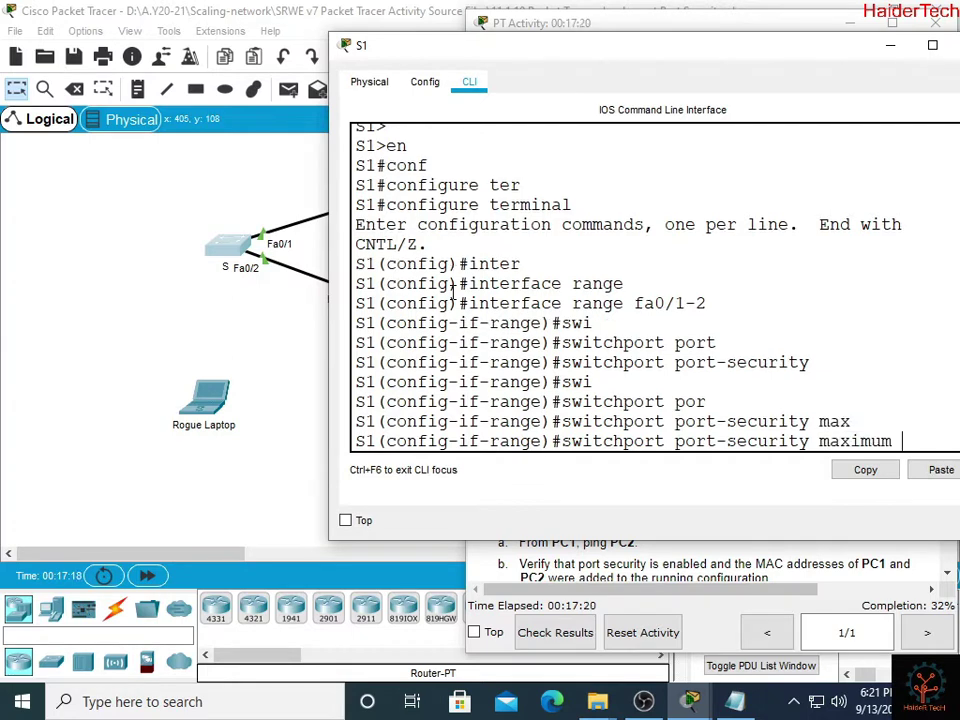
left_click_drag(551, 47, 397, 48)
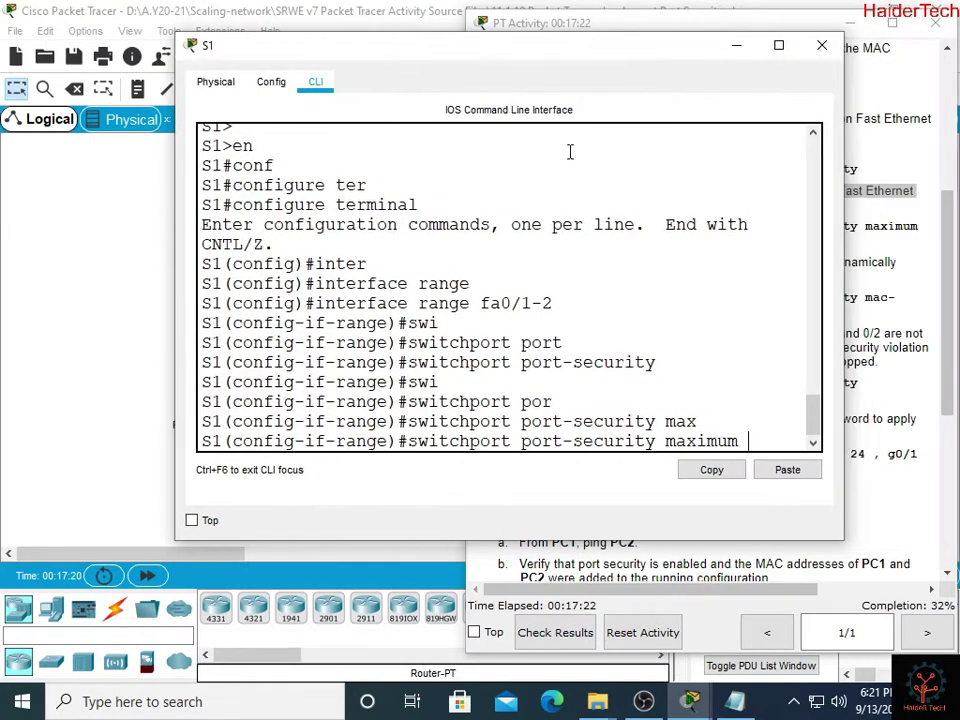
type("?")
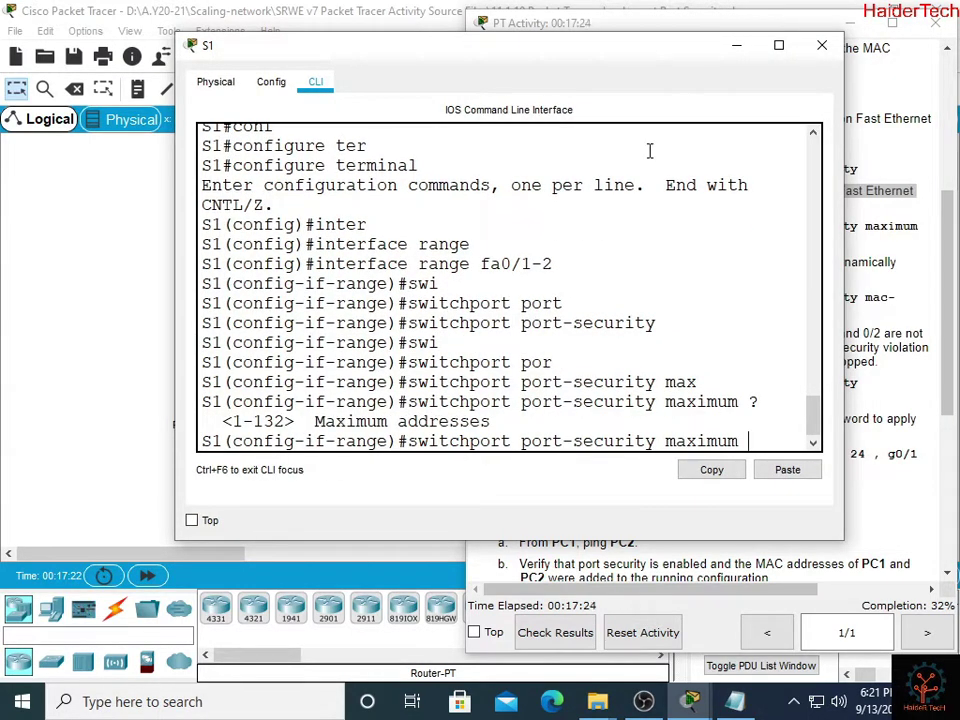
left_click_drag(231, 421, 529, 416)
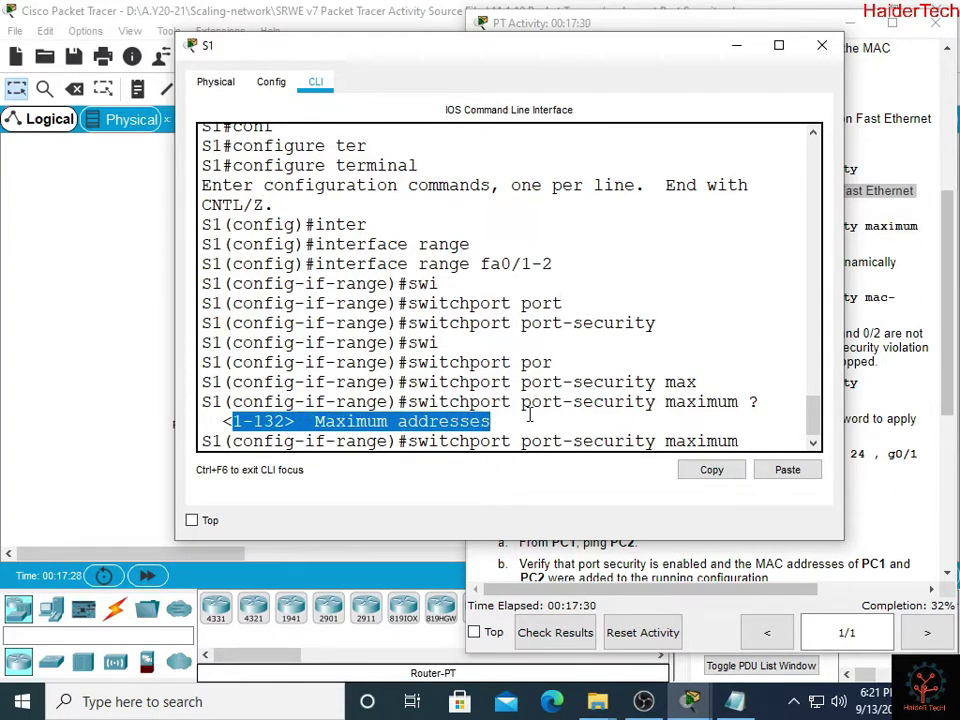
Step: Complete and run the pending command to set the port-security maximum to 1
left_click(758, 443)
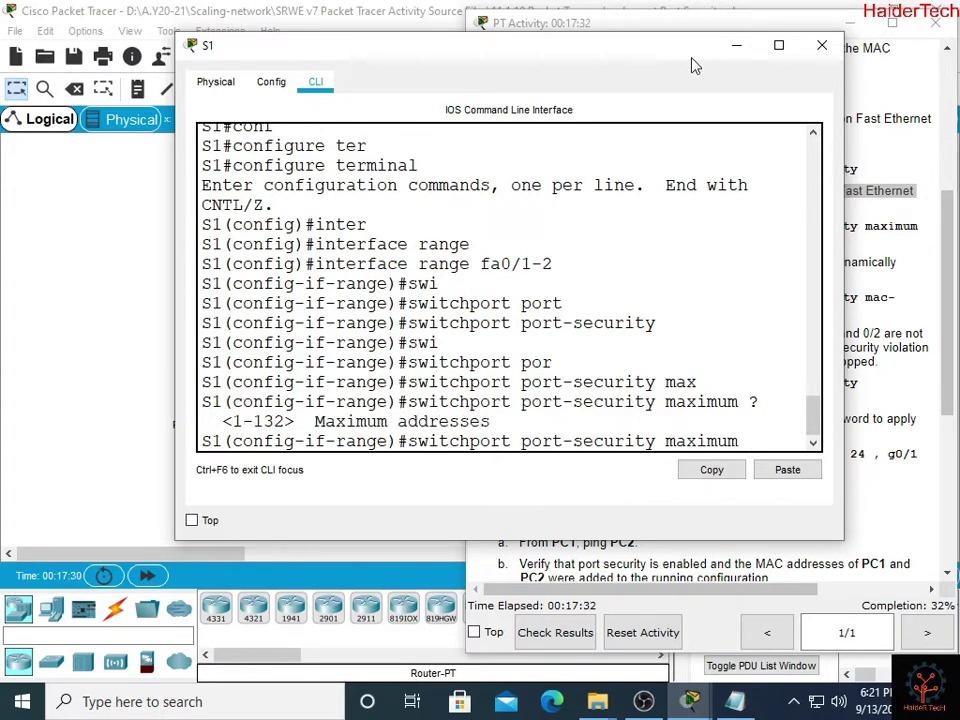
left_click_drag(695, 65, 557, 87)
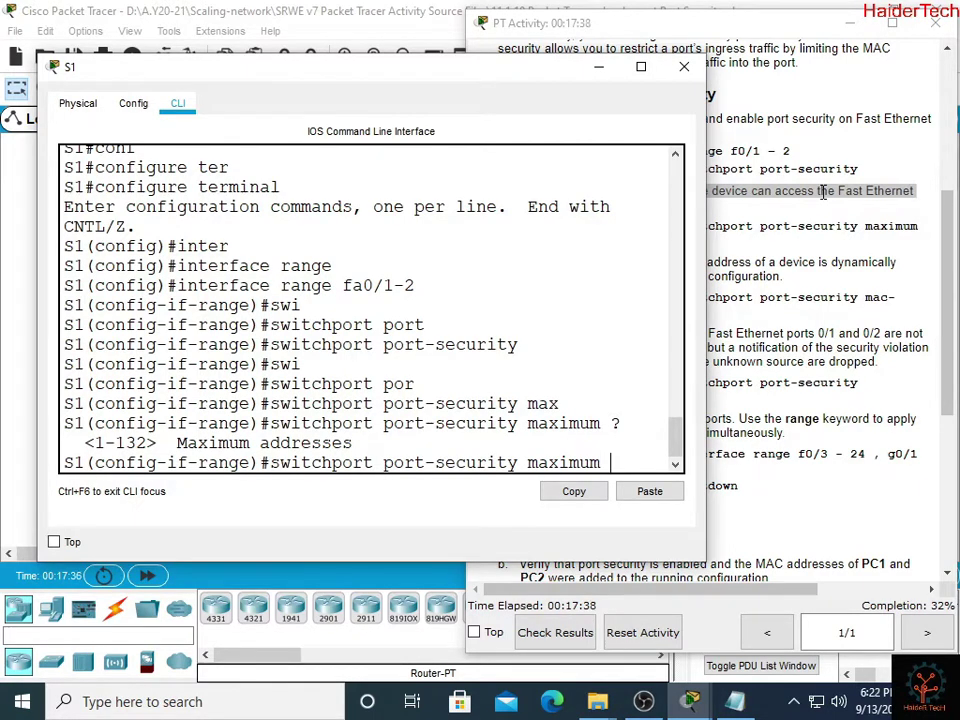
left_click_drag(564, 77, 673, 233)
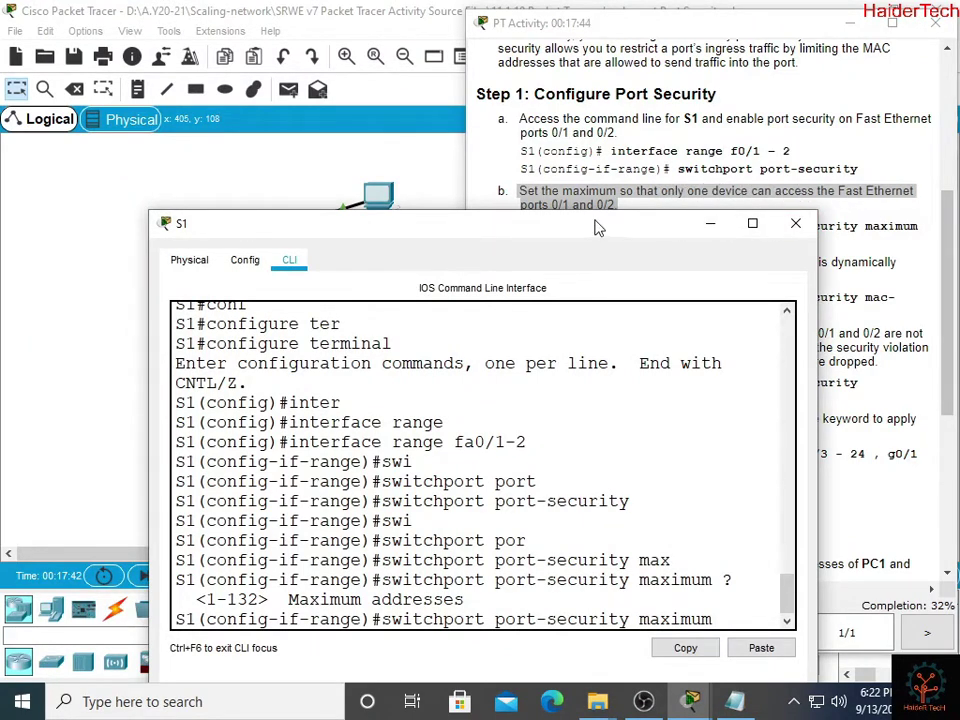
left_click_drag(596, 227, 574, 106)
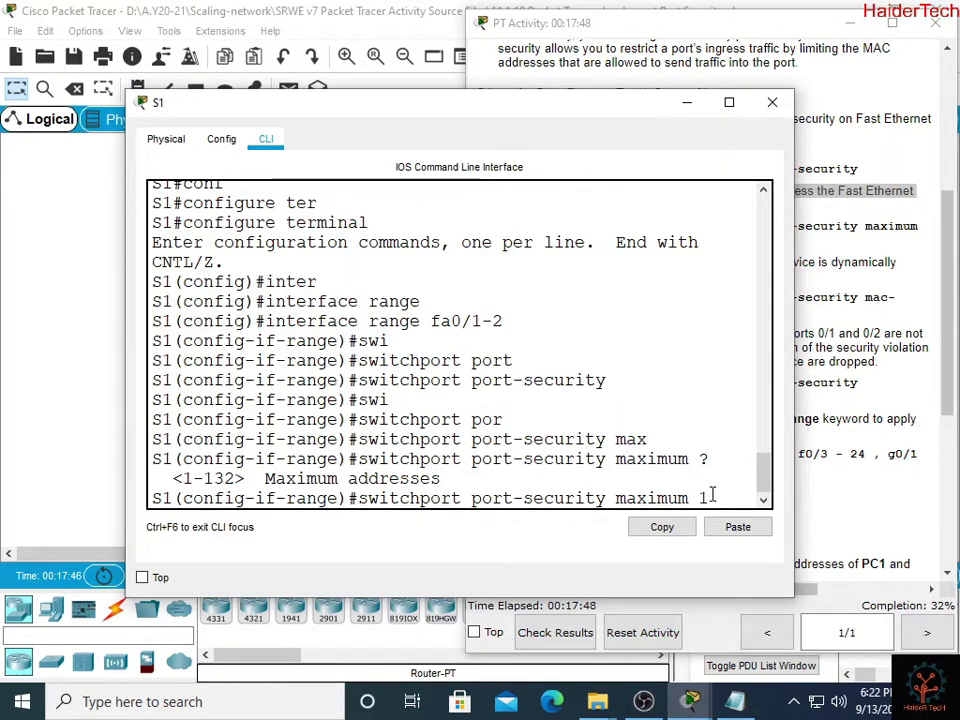
key("Return")
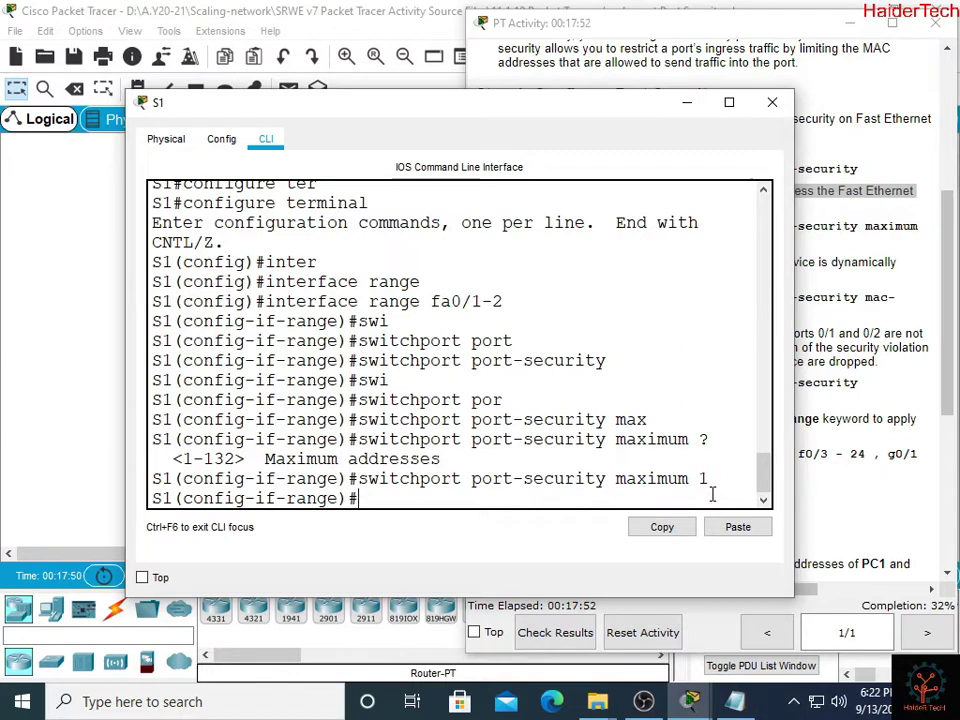
Step: Read instruction c on securing the ports with dynamically learned MAC addresses added to the running configuration
left_click(898, 418)
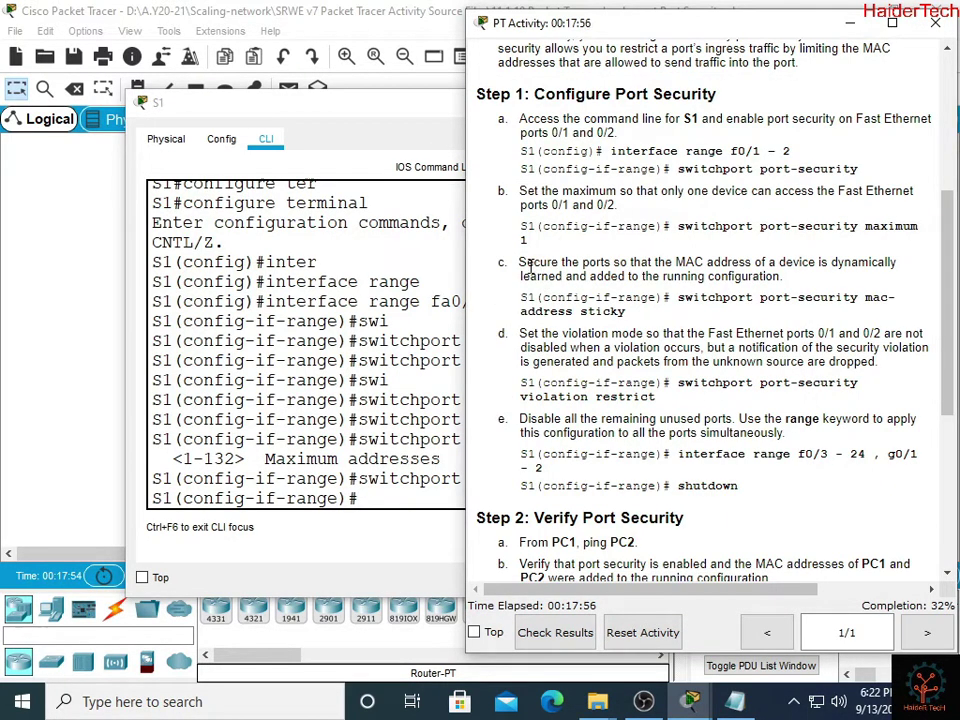
left_click_drag(520, 265, 893, 262)
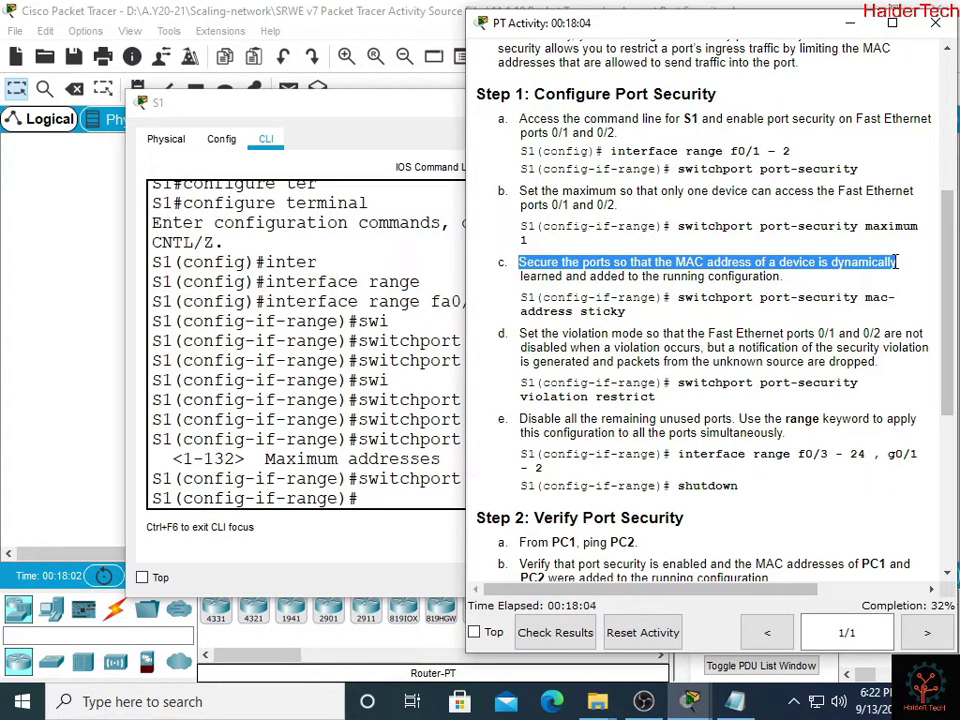
left_click_drag(896, 262, 786, 283)
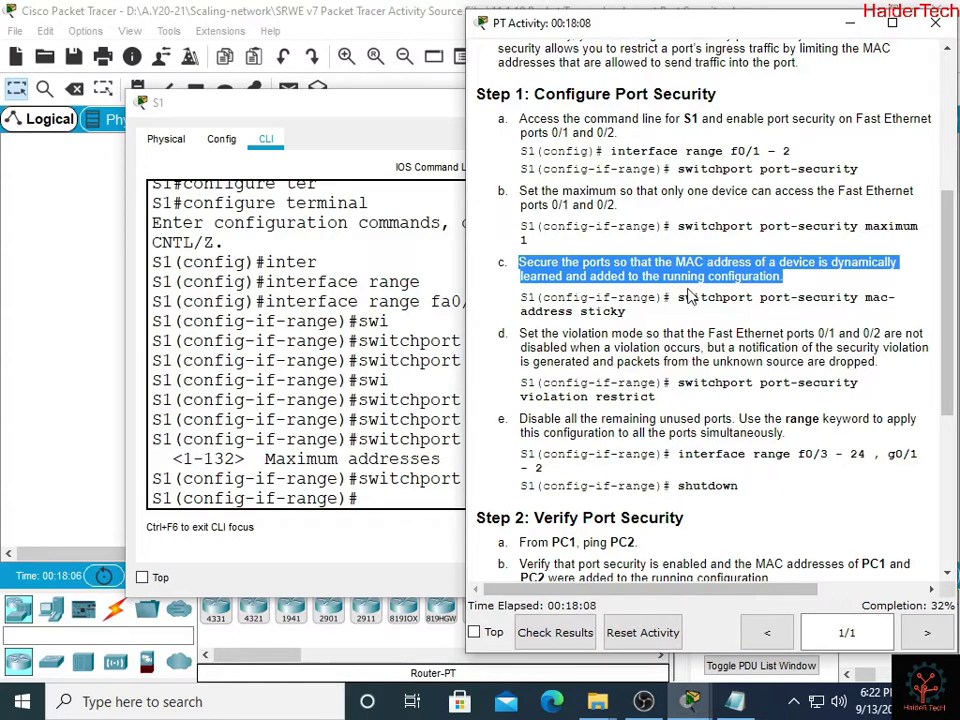
Step: Close and reopen S1's command line window, and widen it so long commands fit on one line
left_click(285, 261)
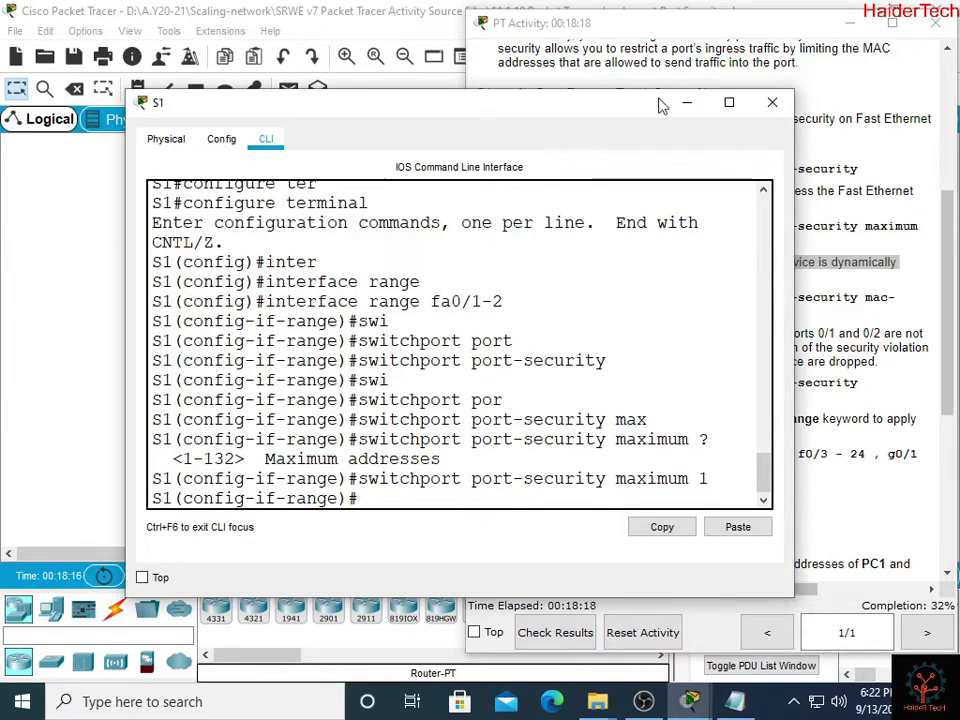
left_click(772, 102)
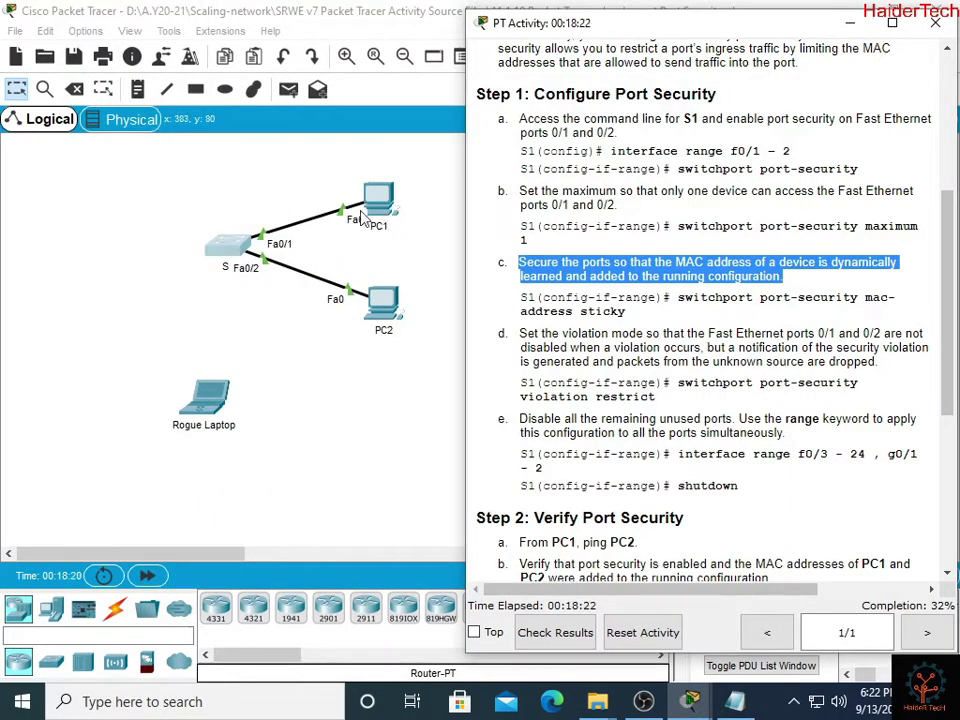
left_click(240, 250)
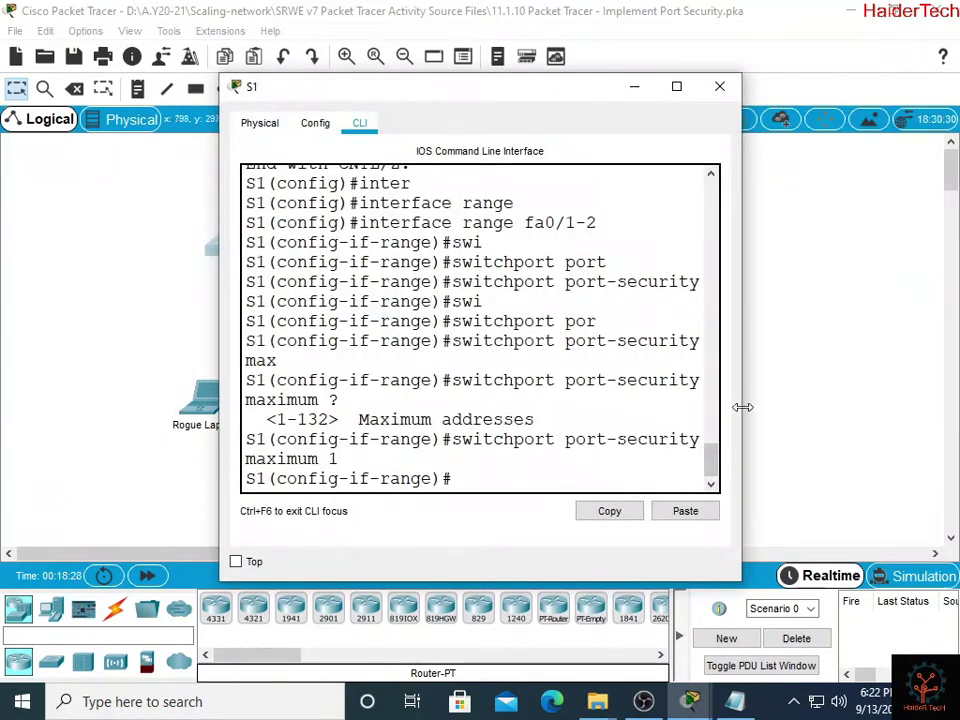
left_click_drag(740, 405, 928, 394)
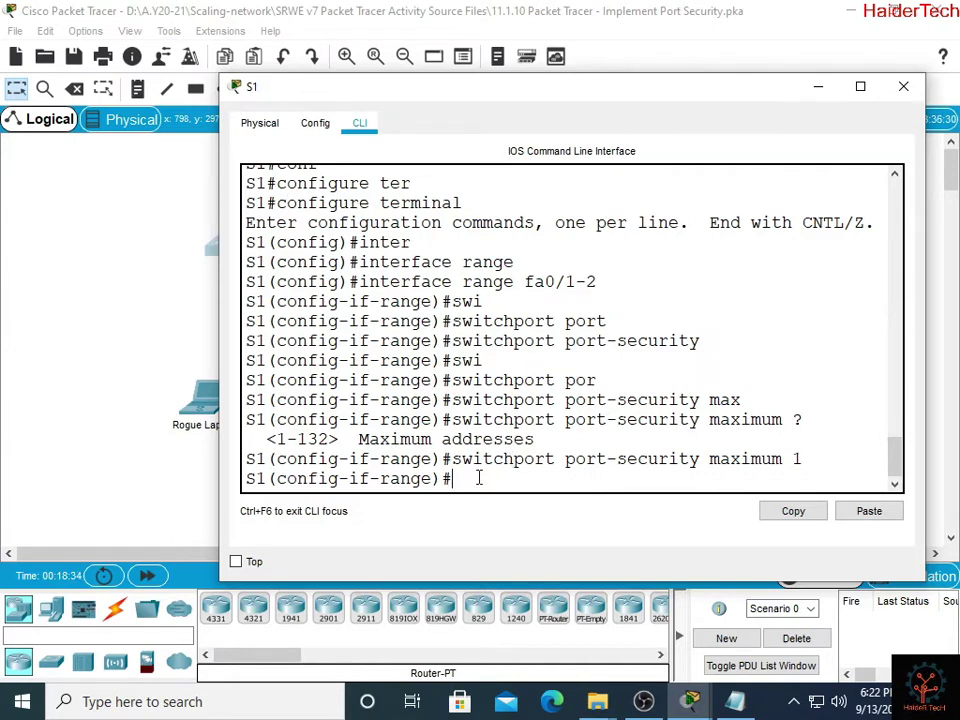
Step: Start the switchport port-security mac-address command on the port range and list its available options with context help
type("swi")
key("Tab")
type("po")
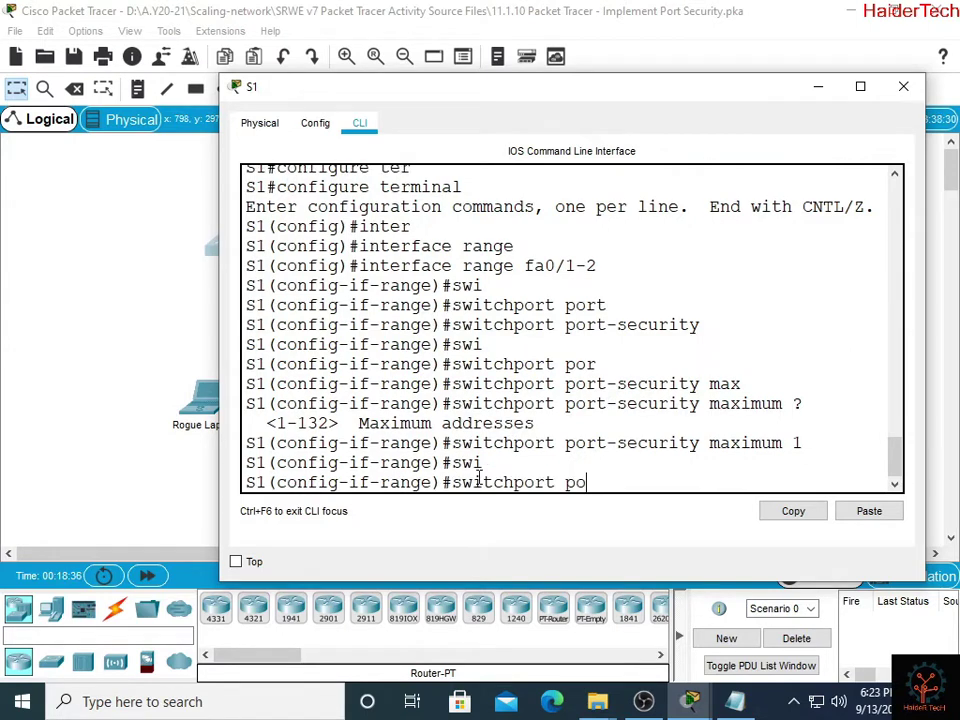
key("Tab")
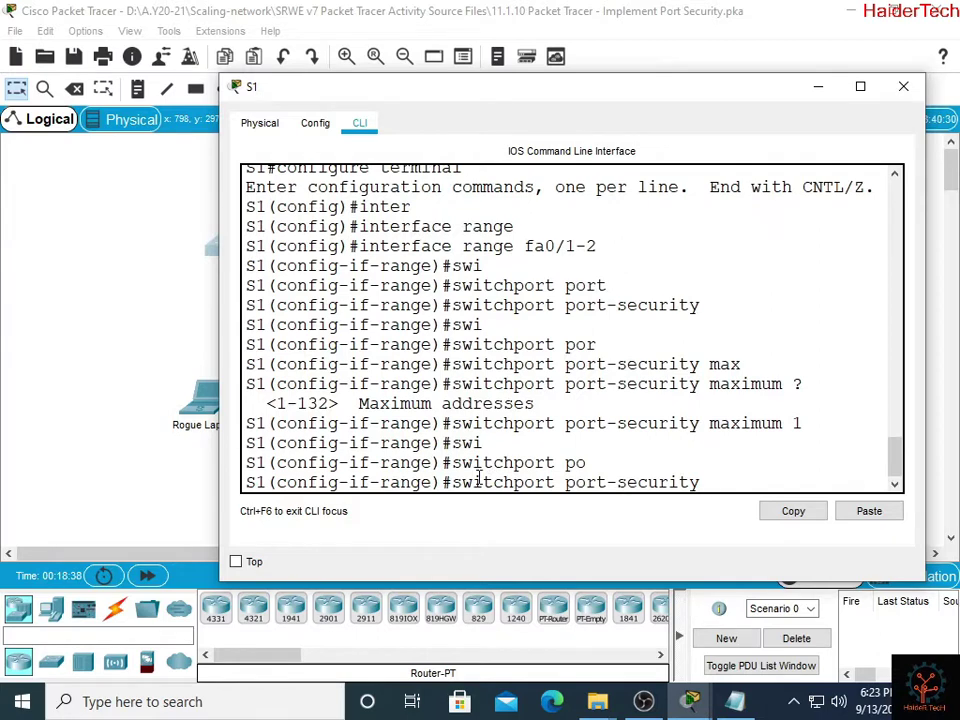
type("se")
key("Tab")
key("BackSpace")
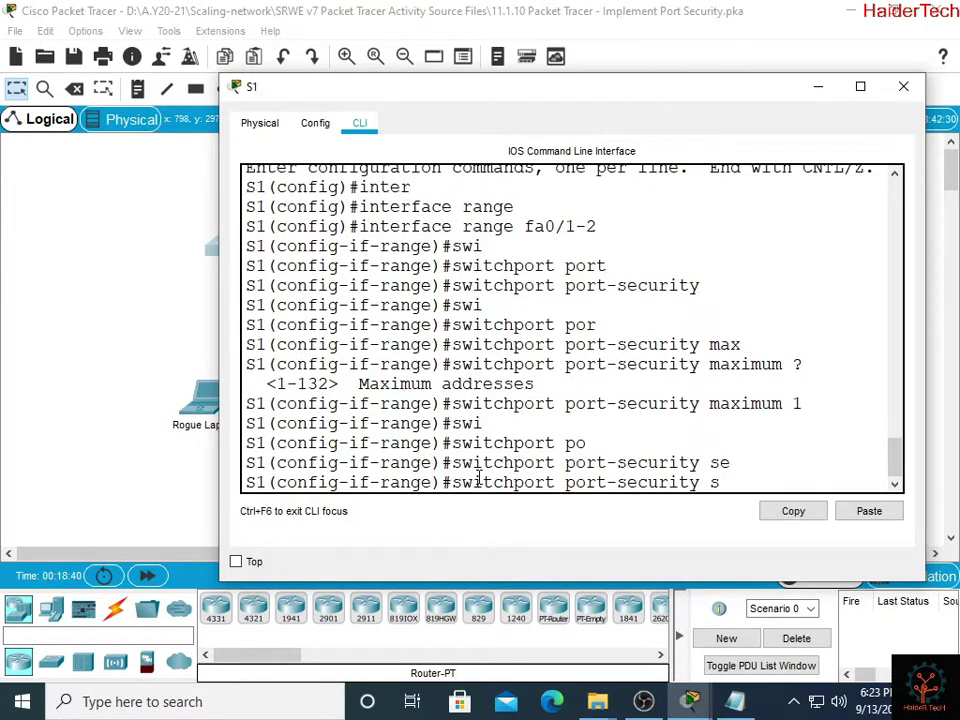
key("BackSpace")
type("mac")
key("Tab")
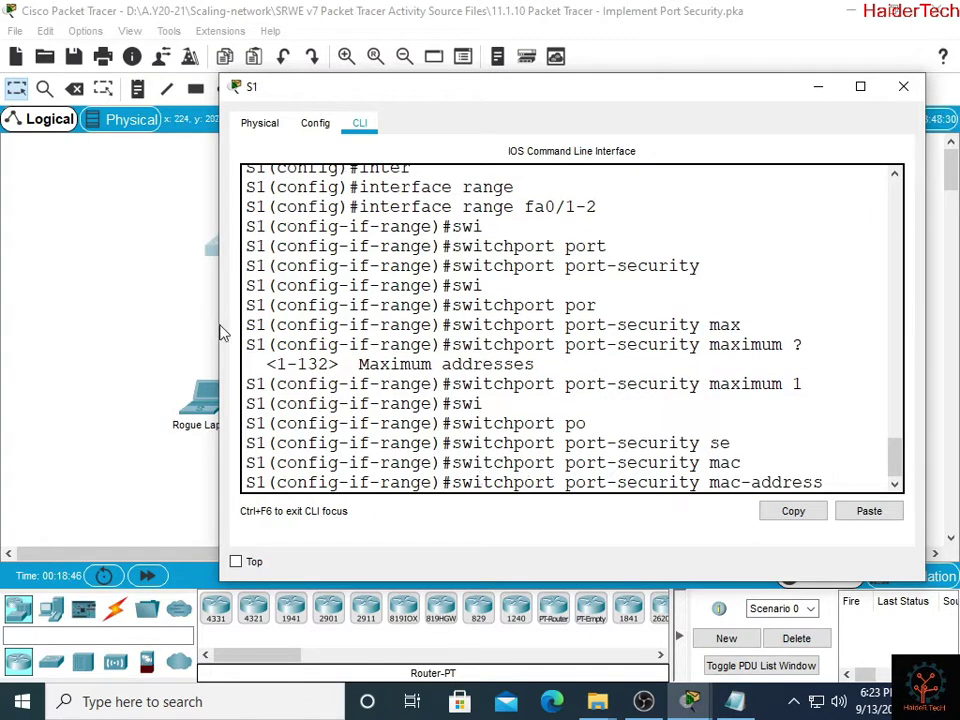
left_click_drag(219, 379, 89, 314)
type("?")
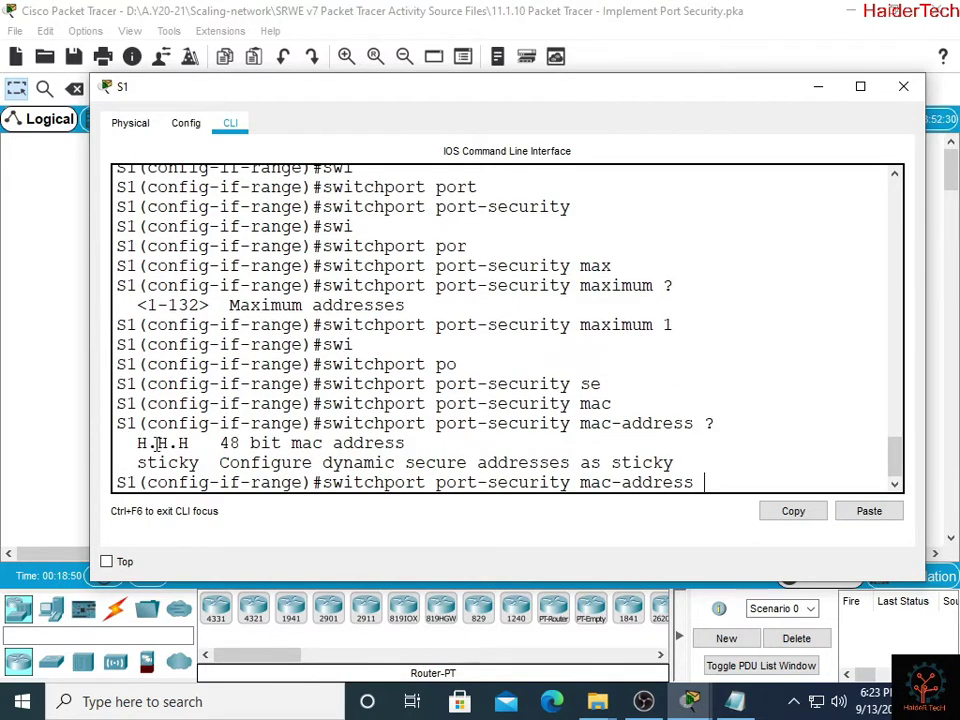
Step: Examine the 48 bit mac address and sticky options in the help output against PC1 and PC2 in the topology
left_click_drag(220, 443, 407, 443)
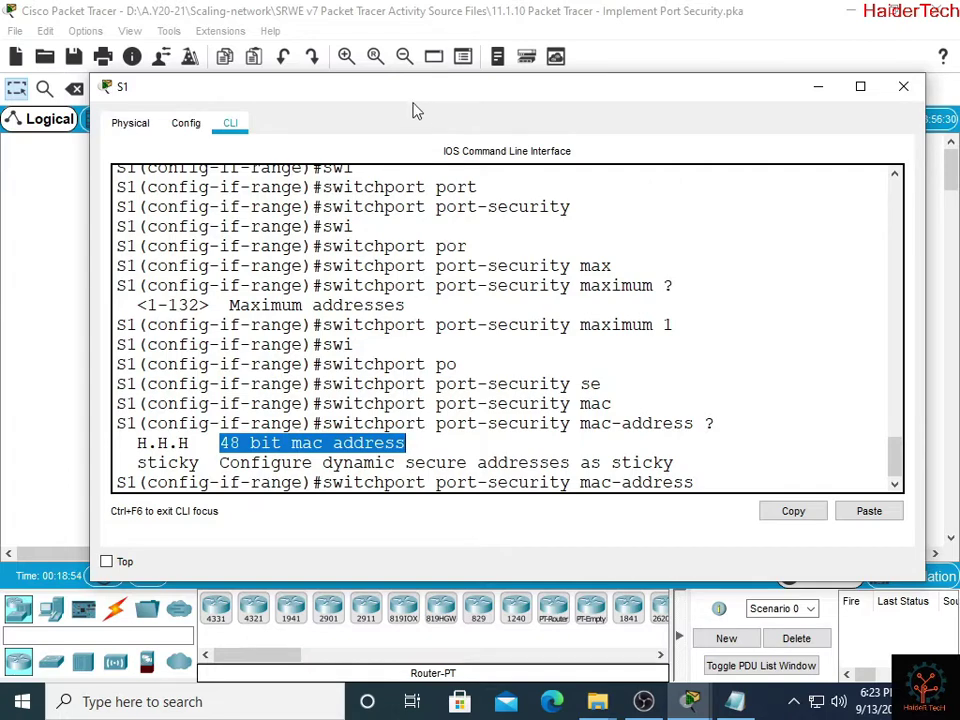
left_click_drag(414, 109, 441, 355)
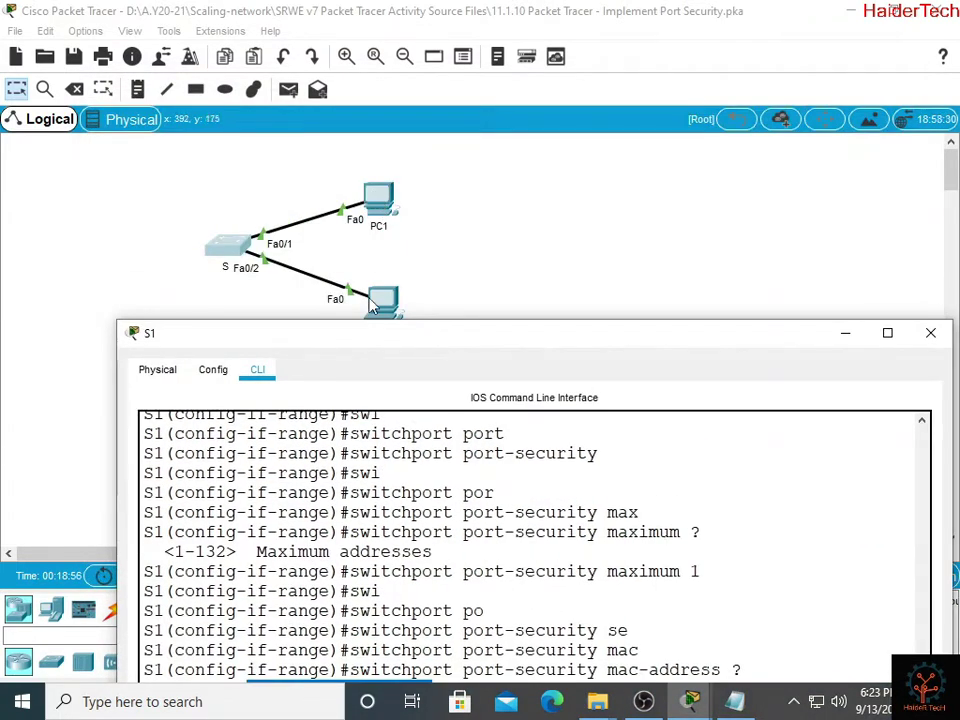
left_click_drag(379, 343, 364, 137)
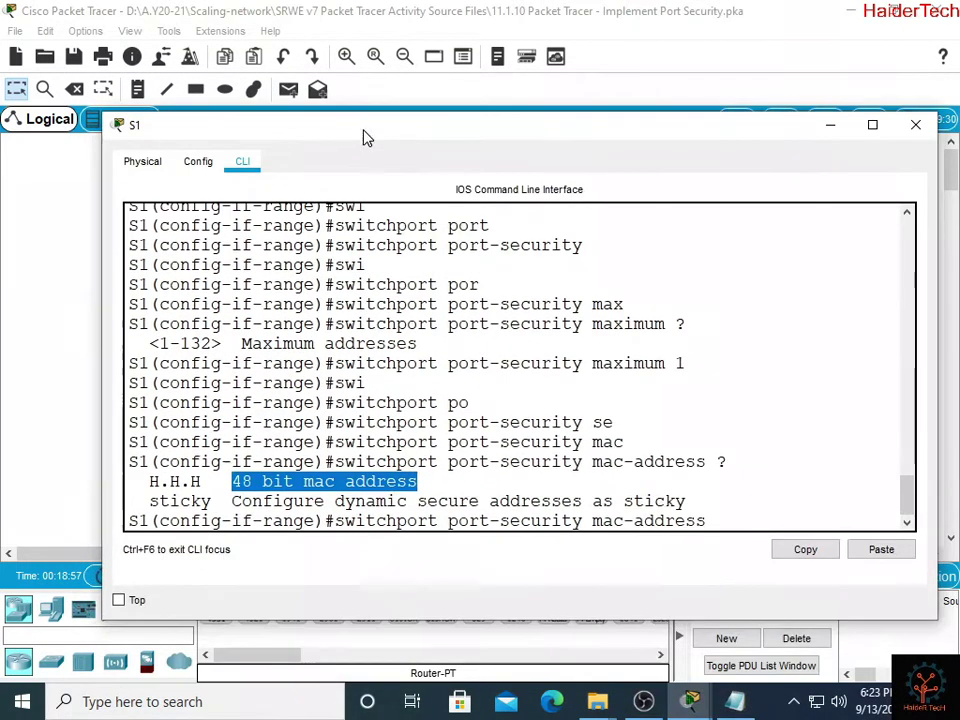
left_click(731, 519)
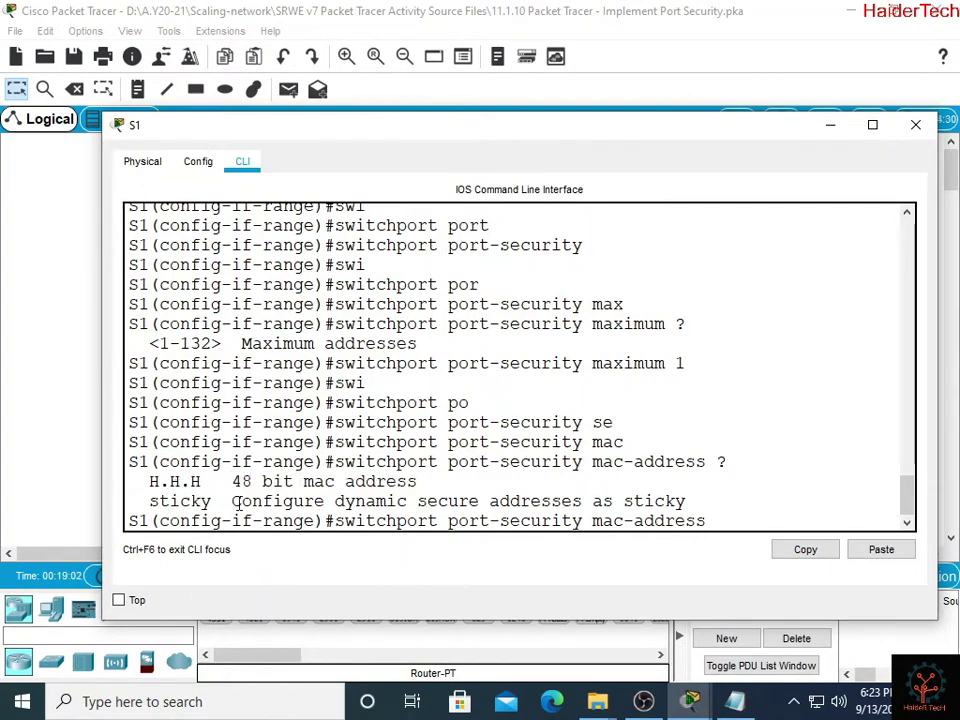
left_click_drag(221, 499, 150, 501)
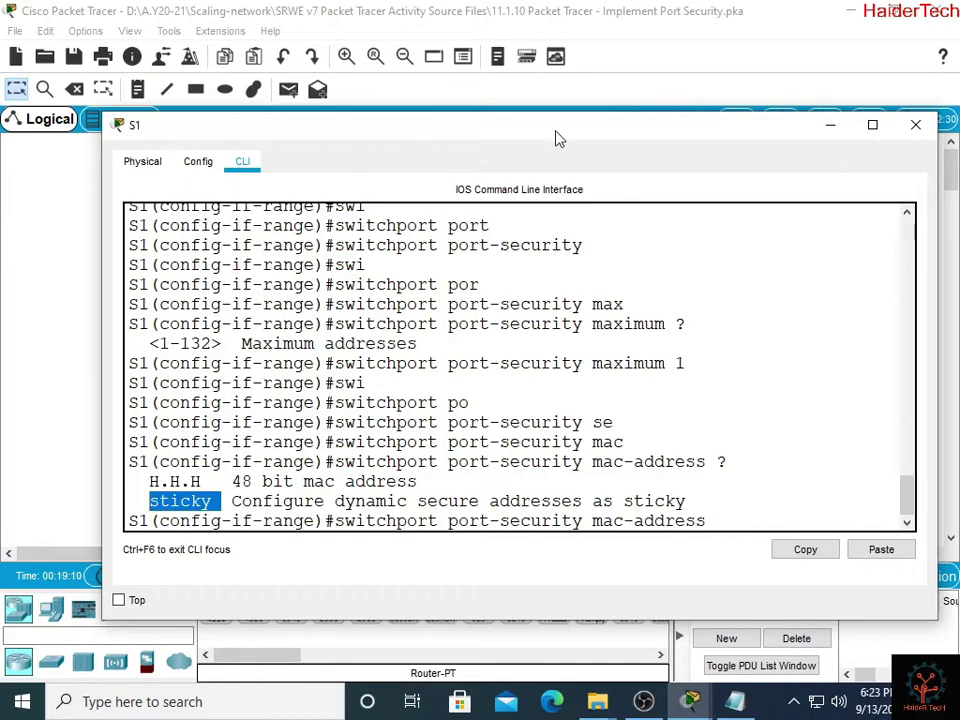
left_click_drag(559, 137, 591, 369)
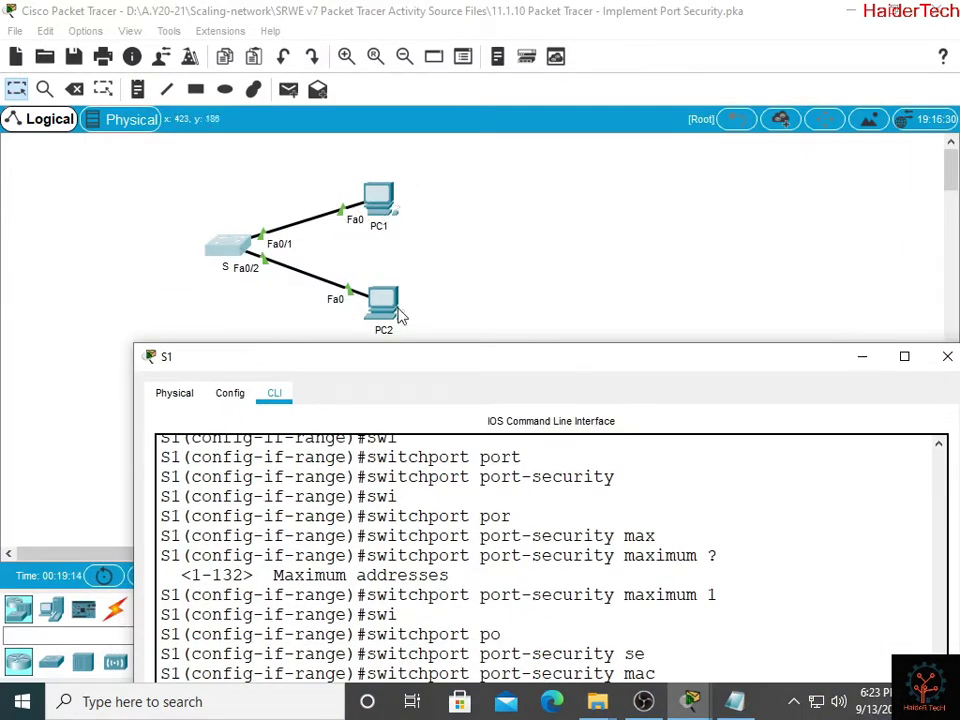
left_click_drag(407, 376, 413, 156)
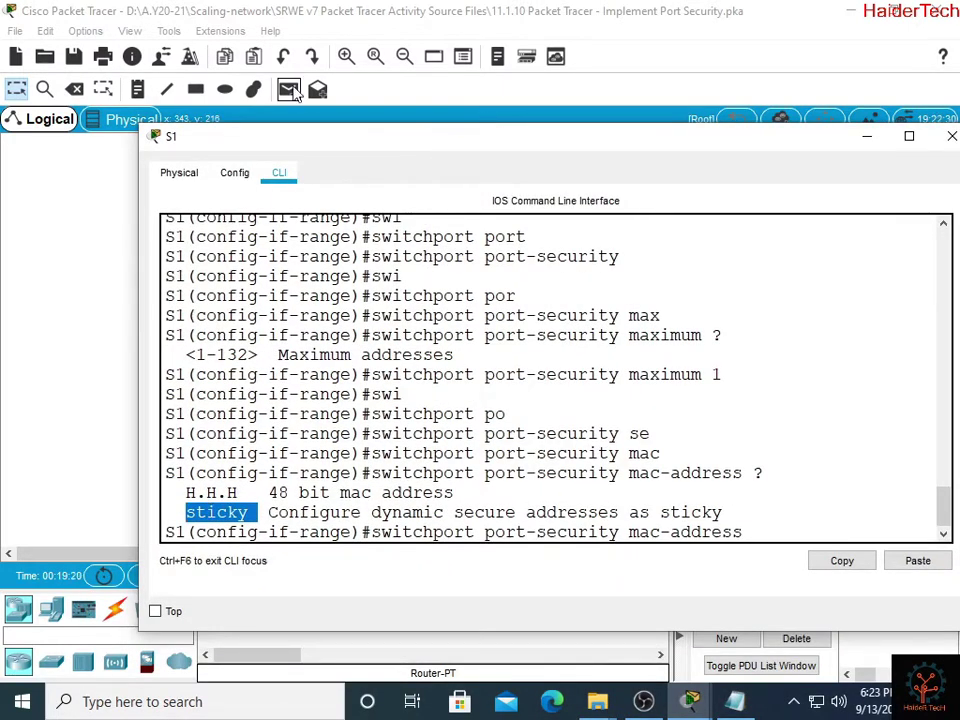
Step: Enable sticky MAC address learning on the port range with switchport port-security mac-address sticky
left_click_drag(302, 137, 340, 366)
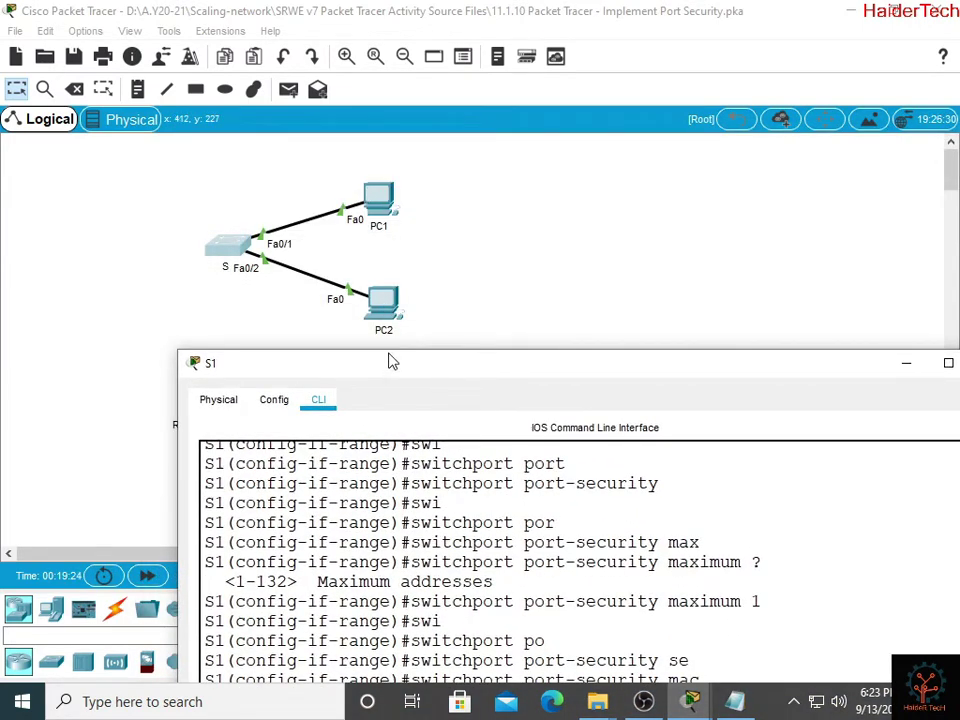
left_click_drag(392, 362, 343, 141)
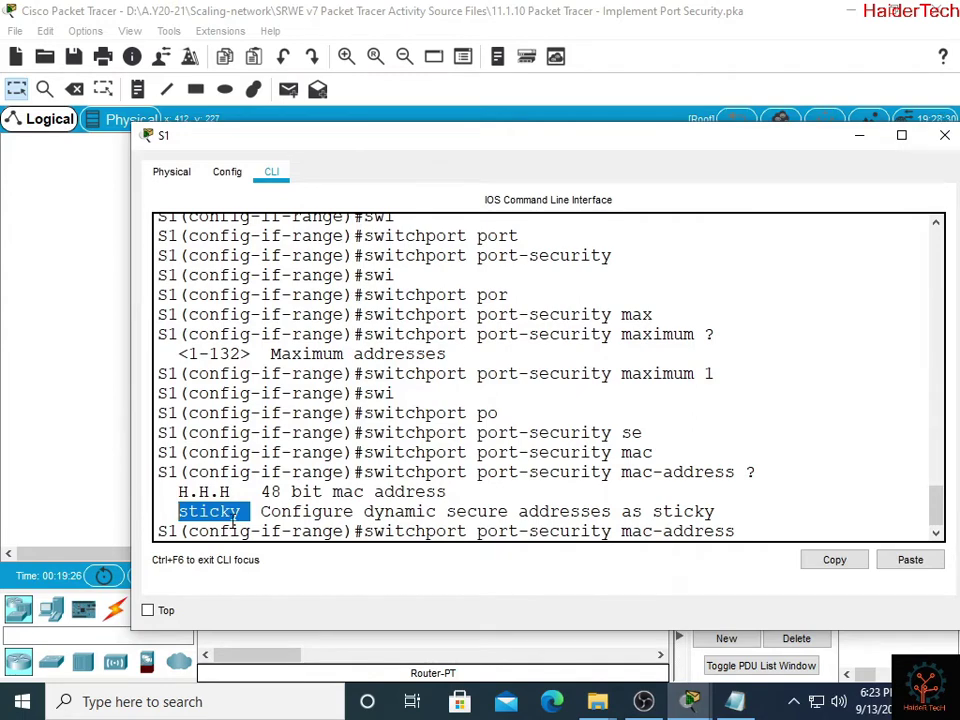
left_click_drag(415, 140, 362, 150)
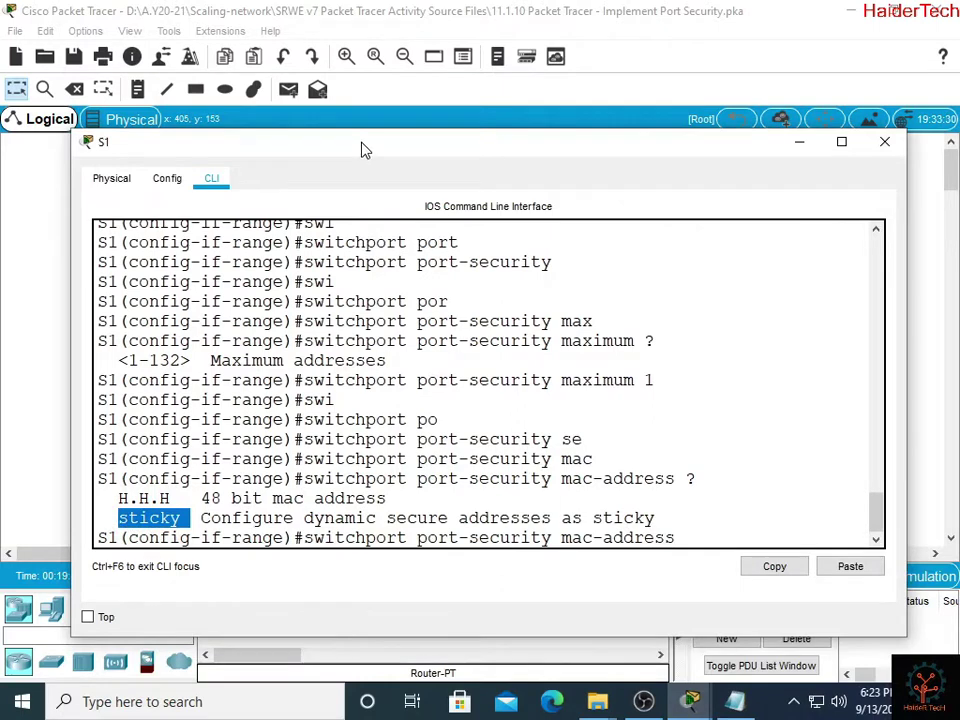
left_click(690, 538)
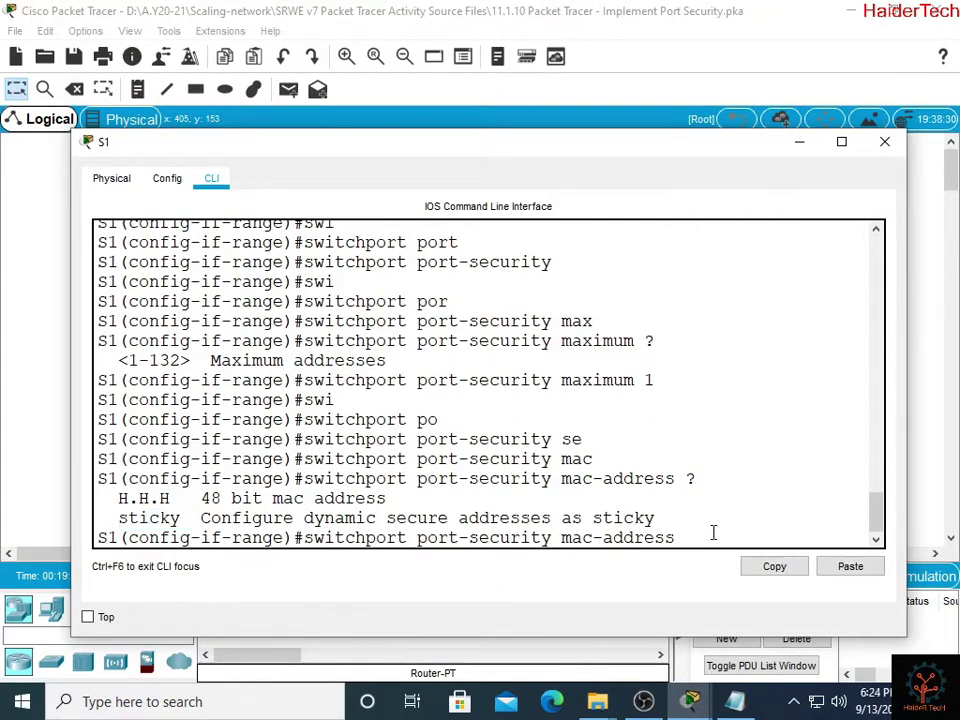
type("s")
key("Tab")
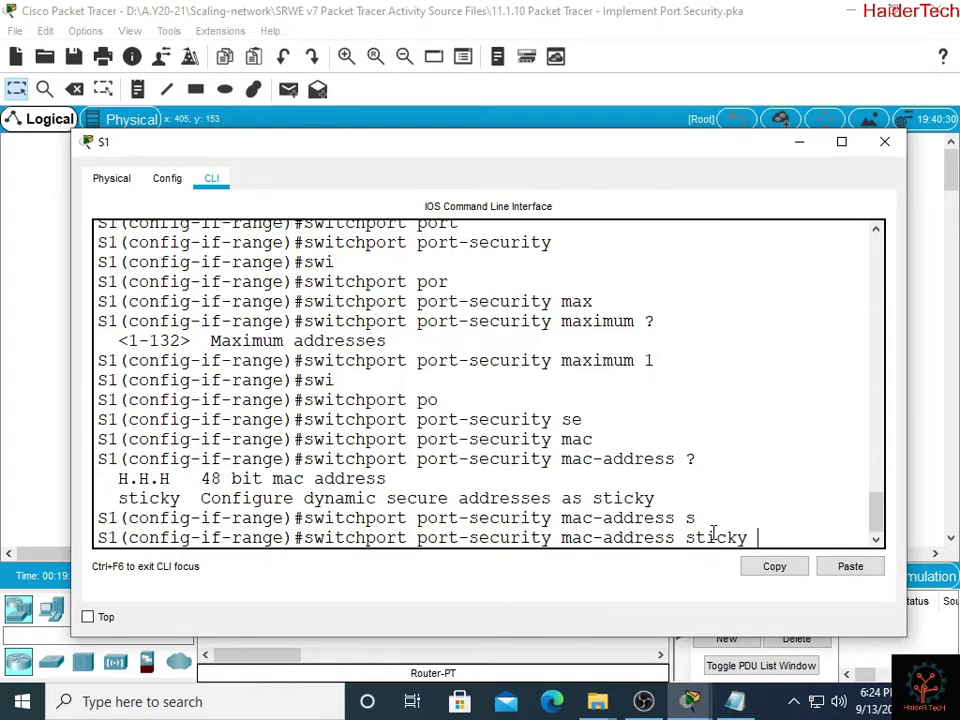
key("Return")
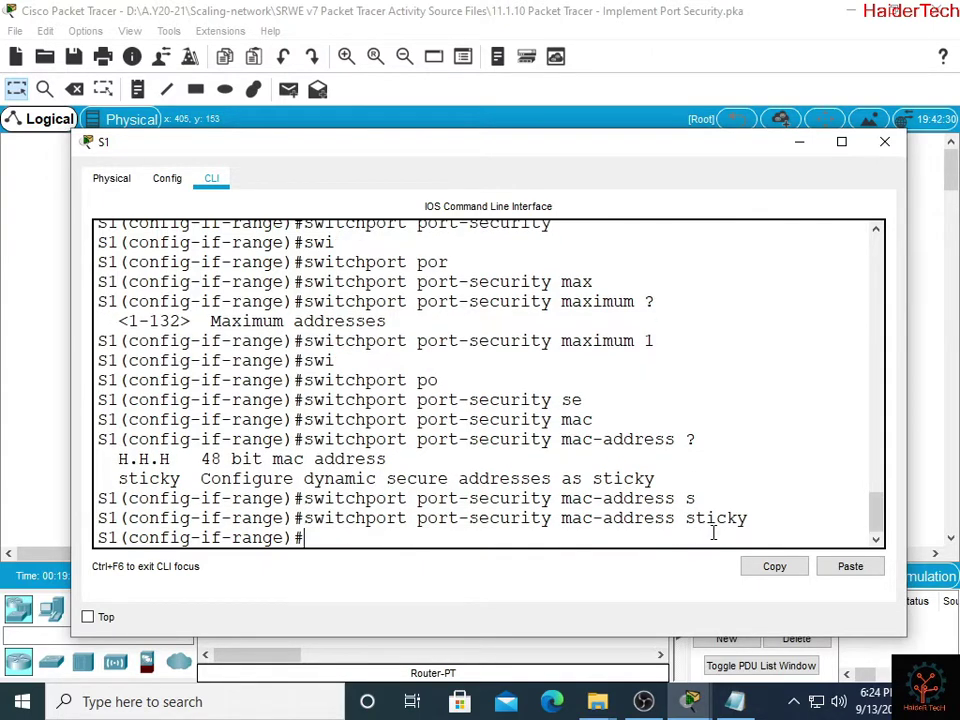
Step: Read instruction d on the violation mode for ports 0/1 and 0/2, widening the activity instructions window for easier reading
key("alt+Tab")
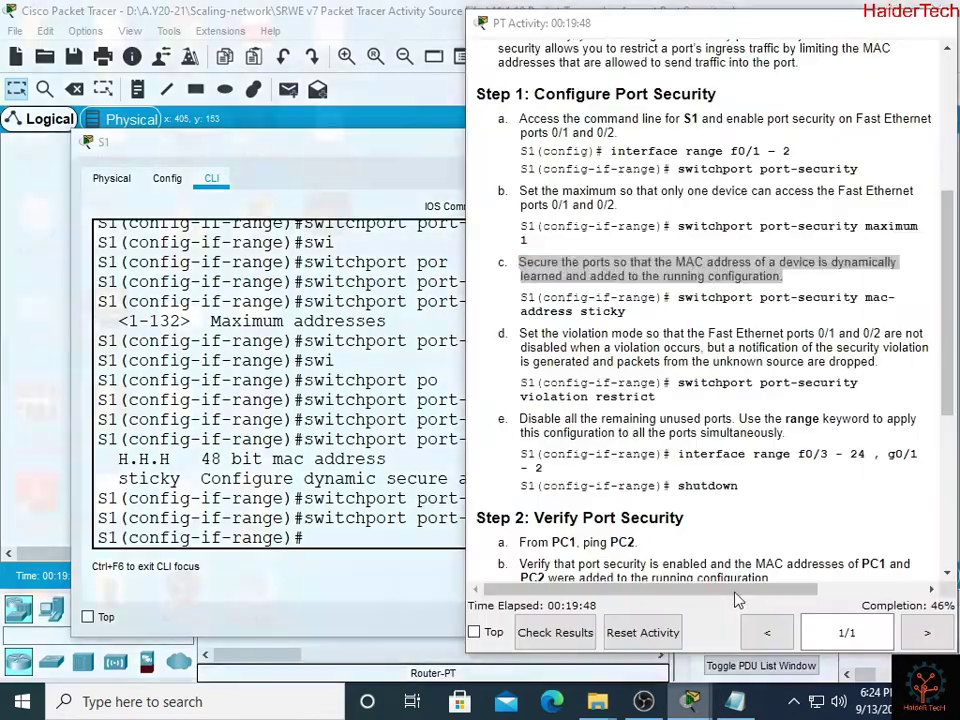
scroll(557, 288, "down", 1)
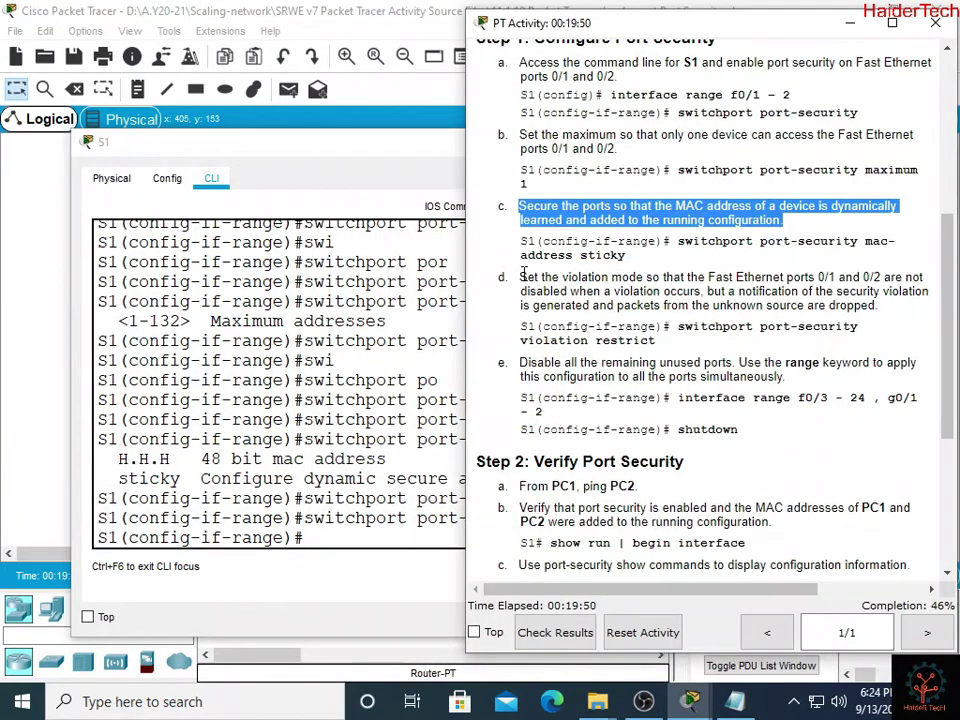
left_click_drag(520, 277, 948, 320)
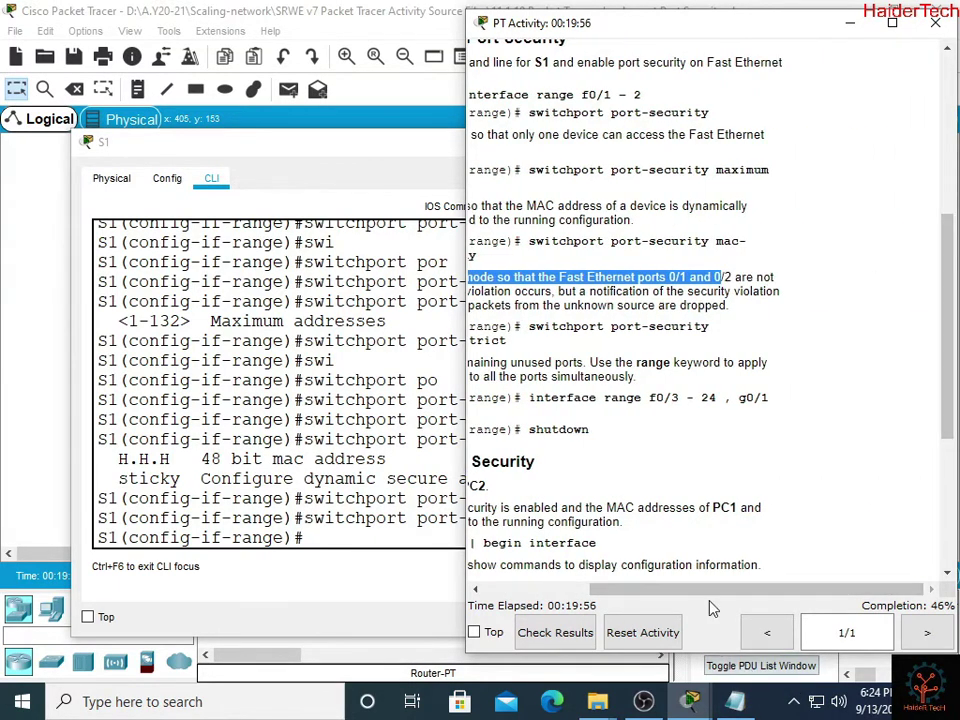
left_click_drag(696, 589, 590, 585)
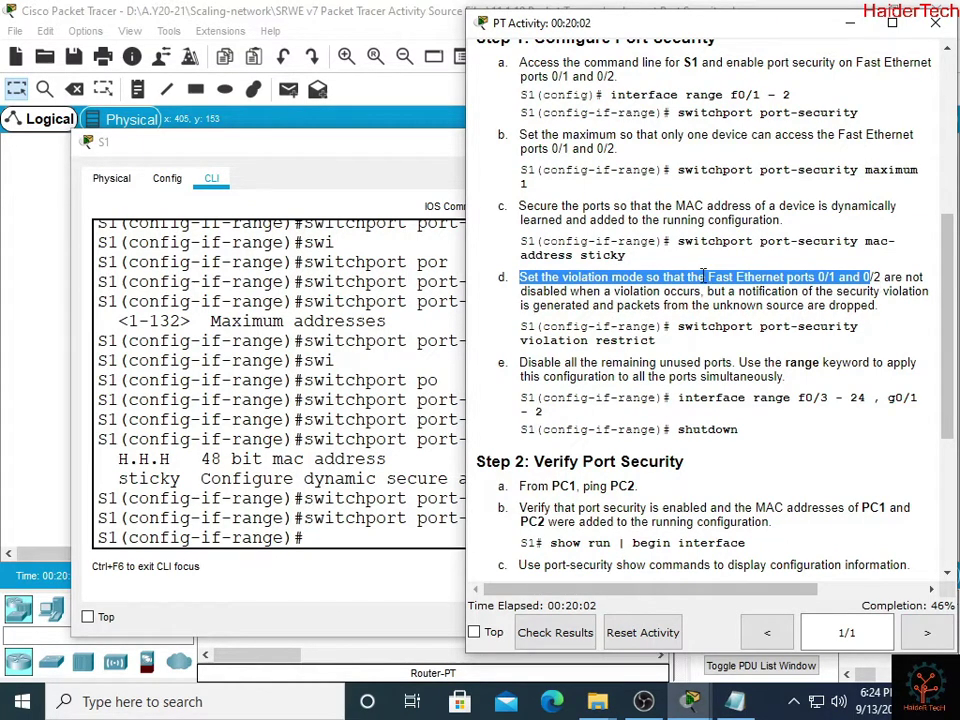
left_click_drag(712, 291, 643, 291)
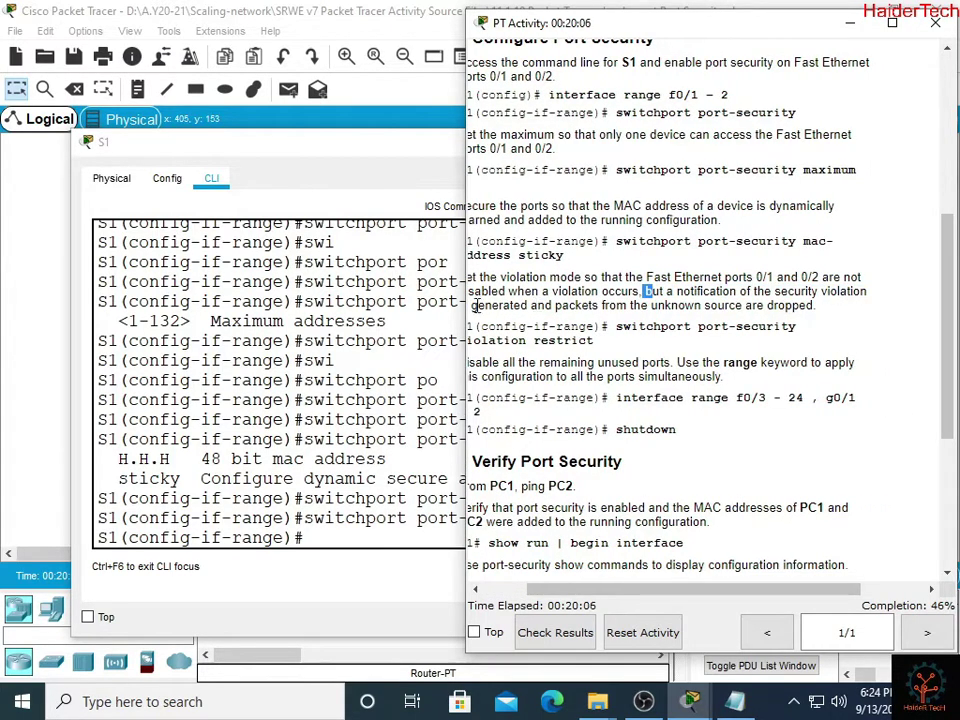
left_click_drag(465, 305, 406, 304)
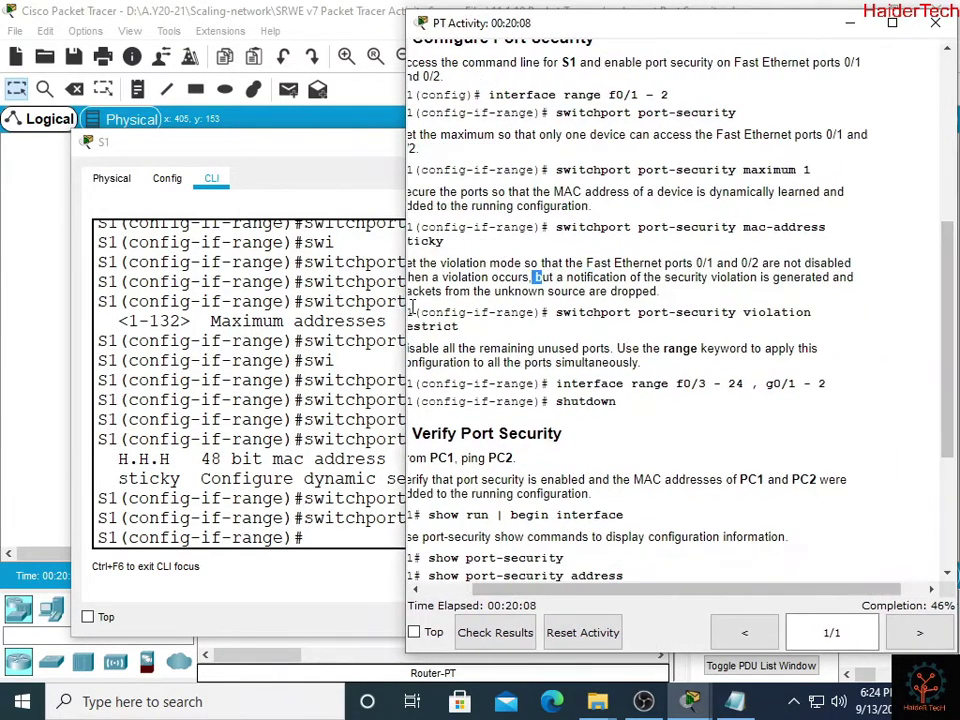
left_click_drag(656, 586, 561, 512)
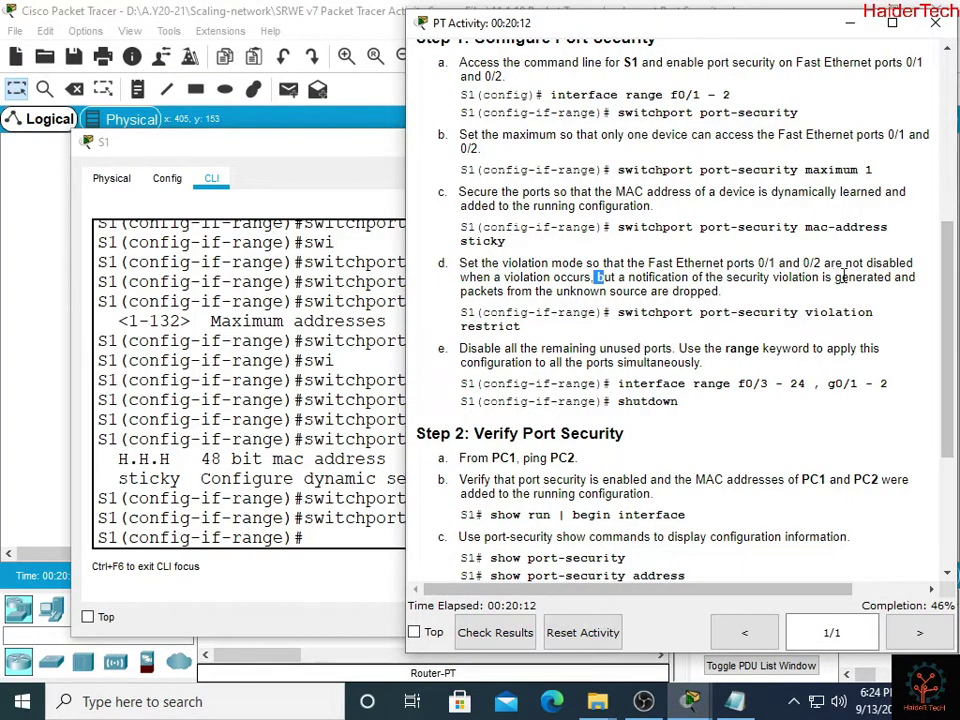
left_click_drag(740, 278, 920, 285)
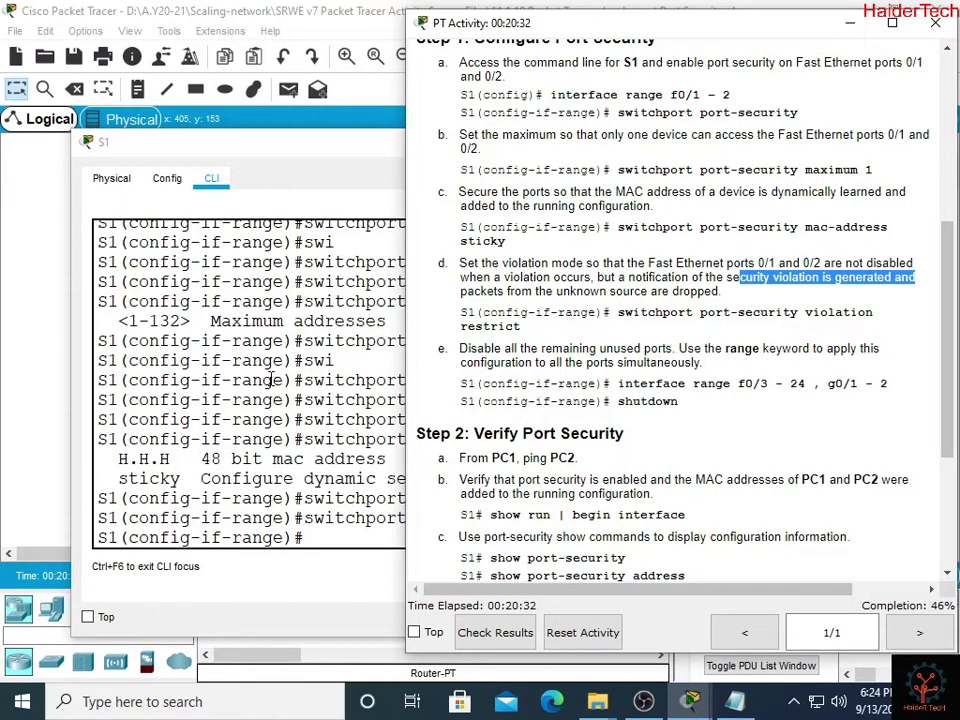
Step: Switch to the Notepad note and review the violation modes Protect, Restrict and Shutdown
left_click(270, 380)
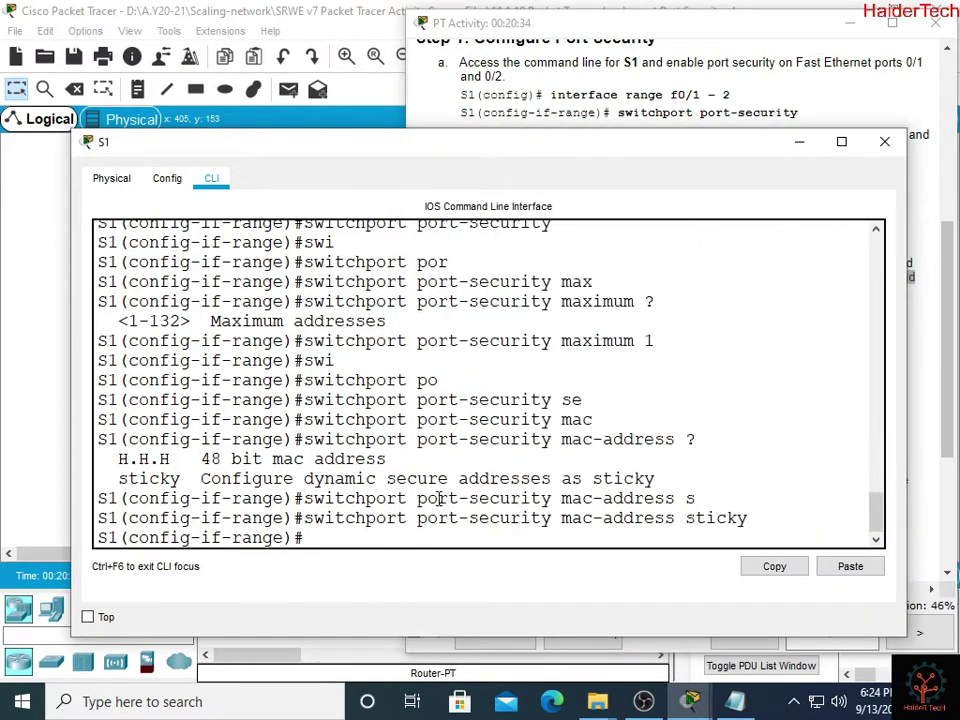
left_click(735, 705)
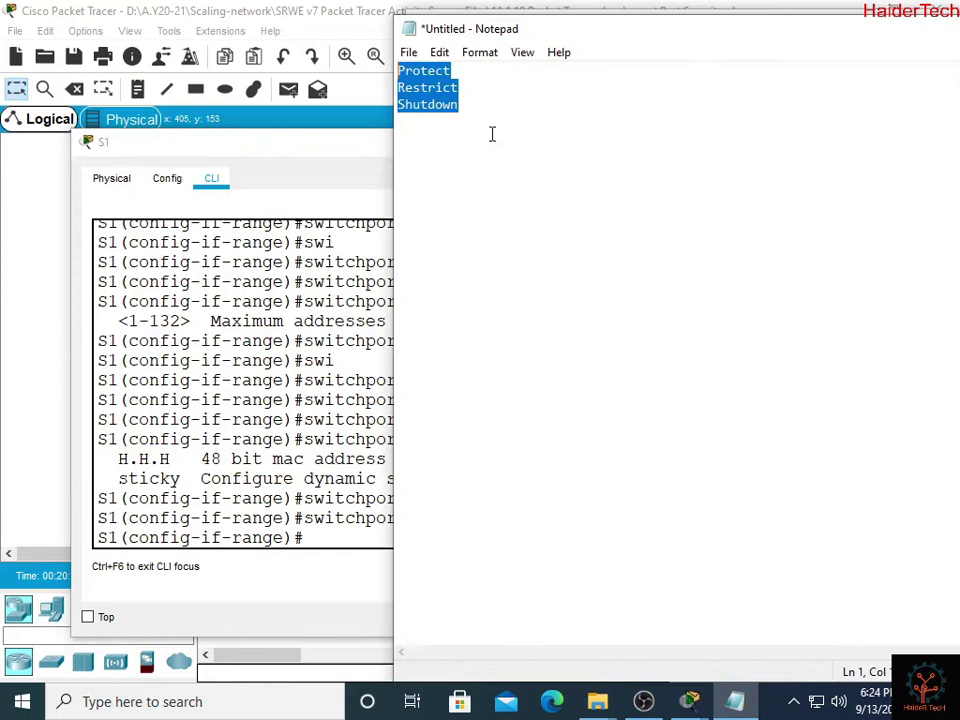
left_click(445, 70)
double_click(450, 70)
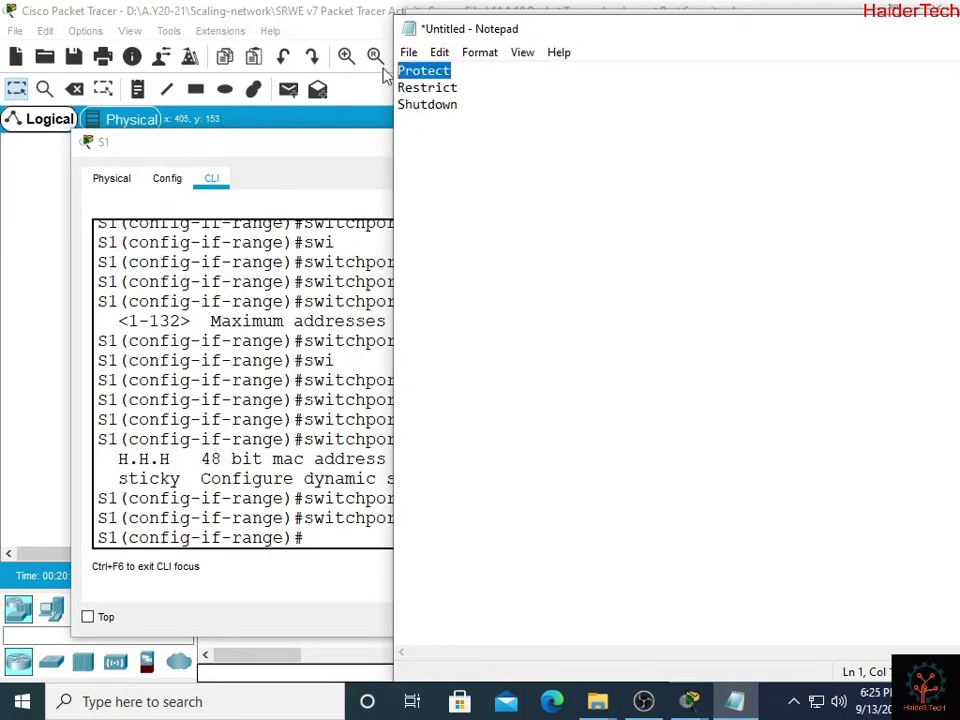
left_click_drag(467, 89, 395, 87)
double_click(428, 104)
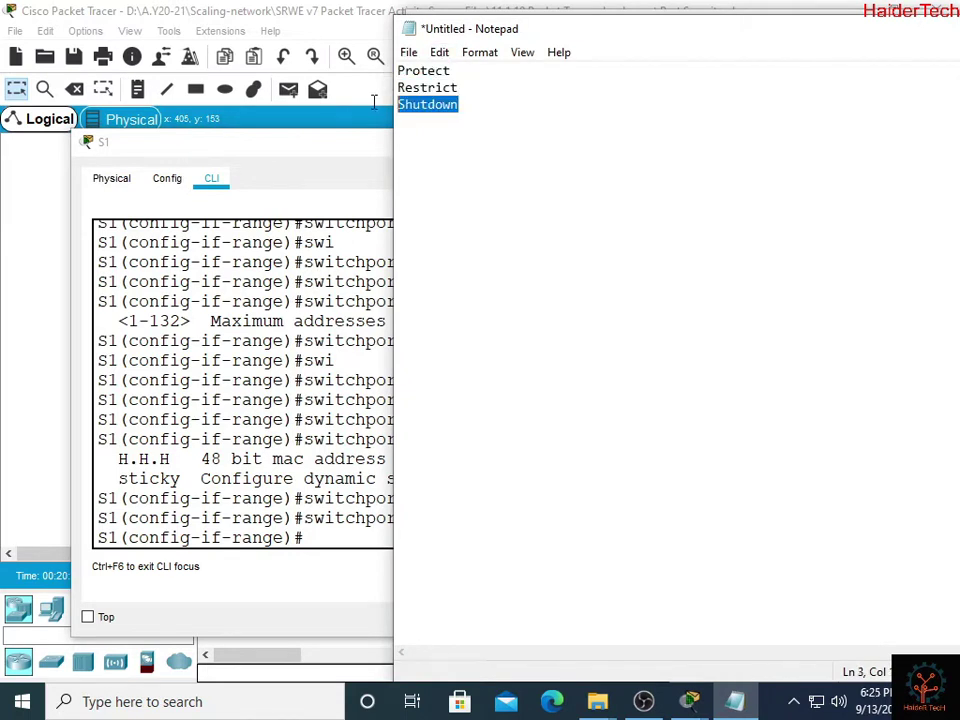
Step: Return to S1's command line and start a switchport port-security command on the port range
left_click(150, 362)
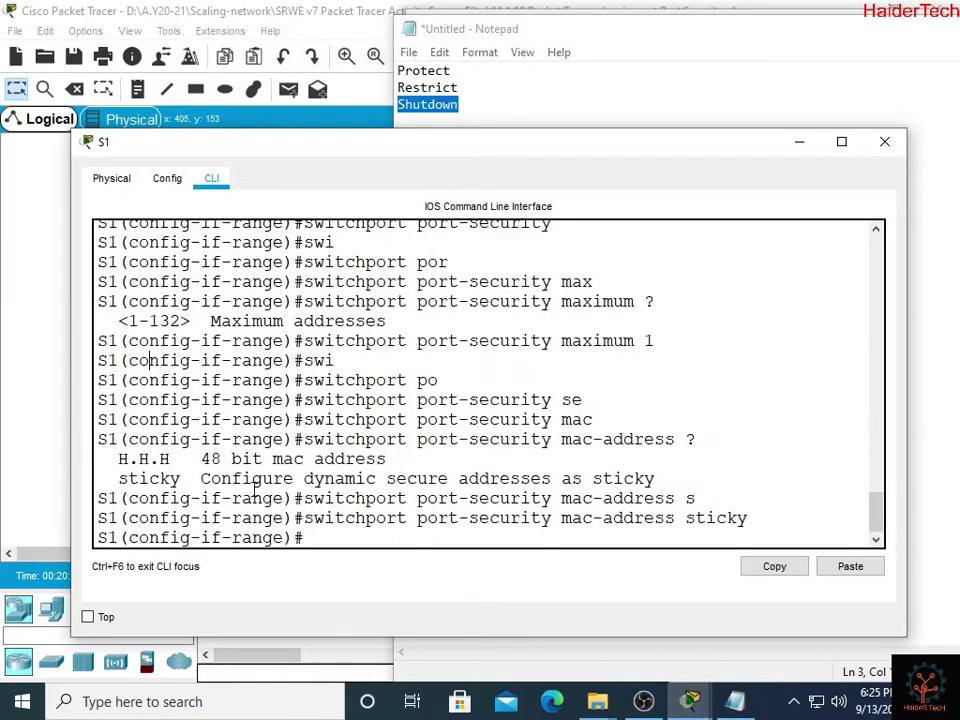
left_click(350, 537)
type("swi")
key("Tab")
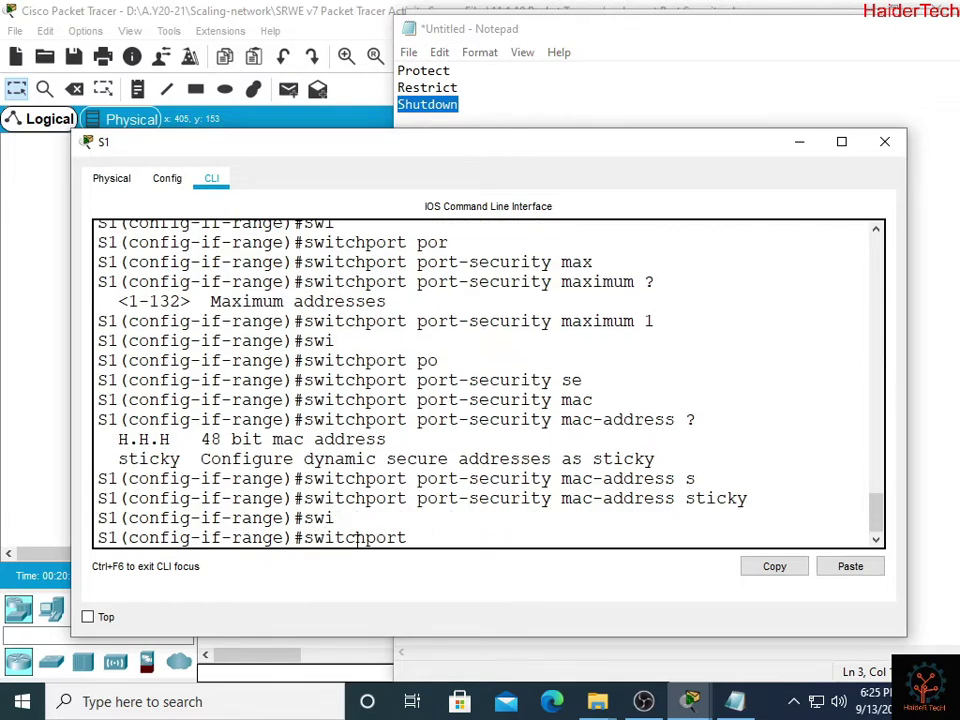
type("port")
key("Tab")
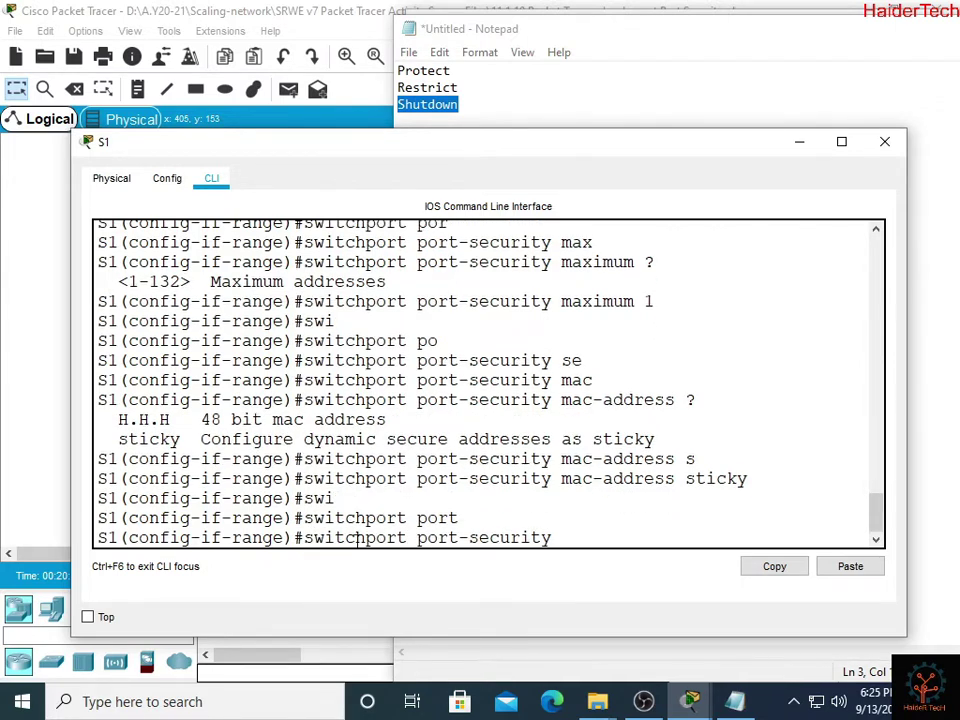
type("voi")
key("Tab")
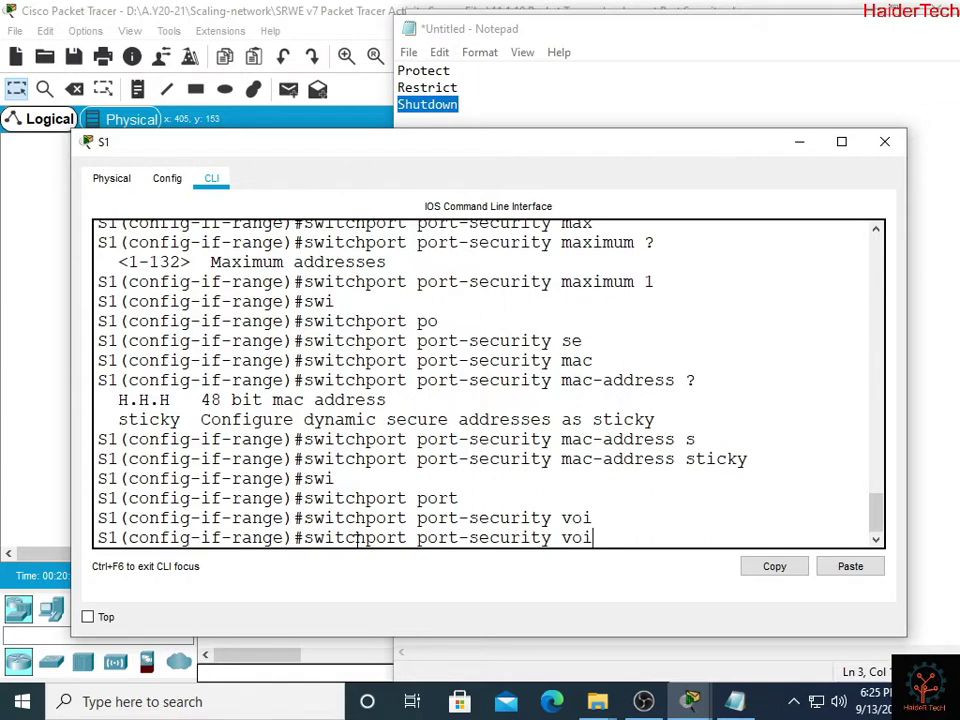
type("la")
key("Tab")
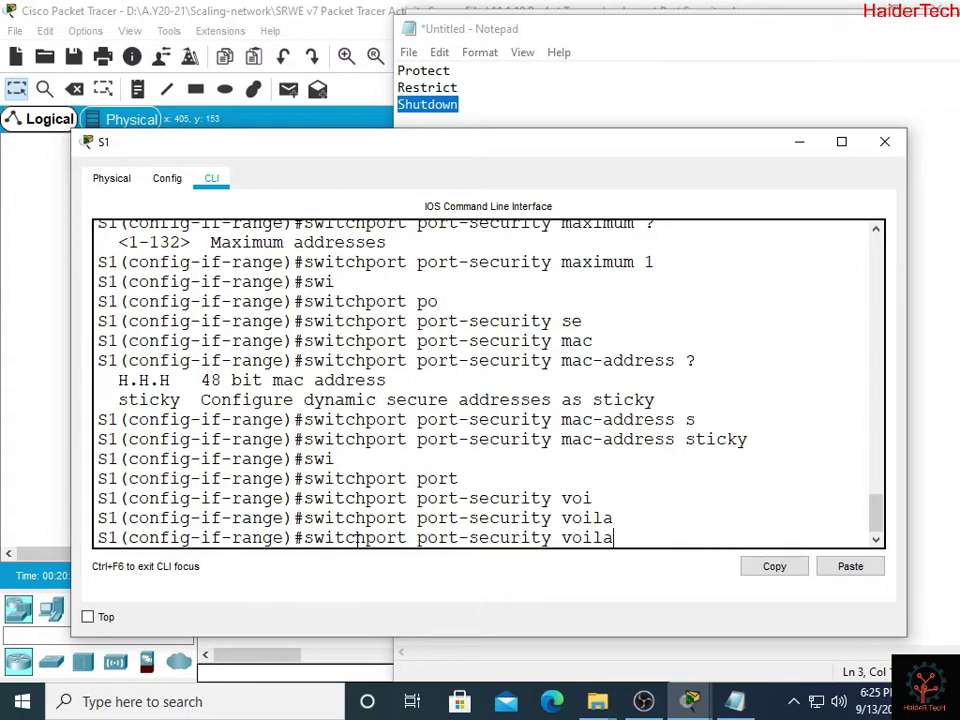
key("BackSpace")
key("BackSpace")
key("BackSpace")
key("BackSpace")
key("BackSpace")
Step: List the port-security options with context help, extend the command with violation, and list the available violation modes
type("?")
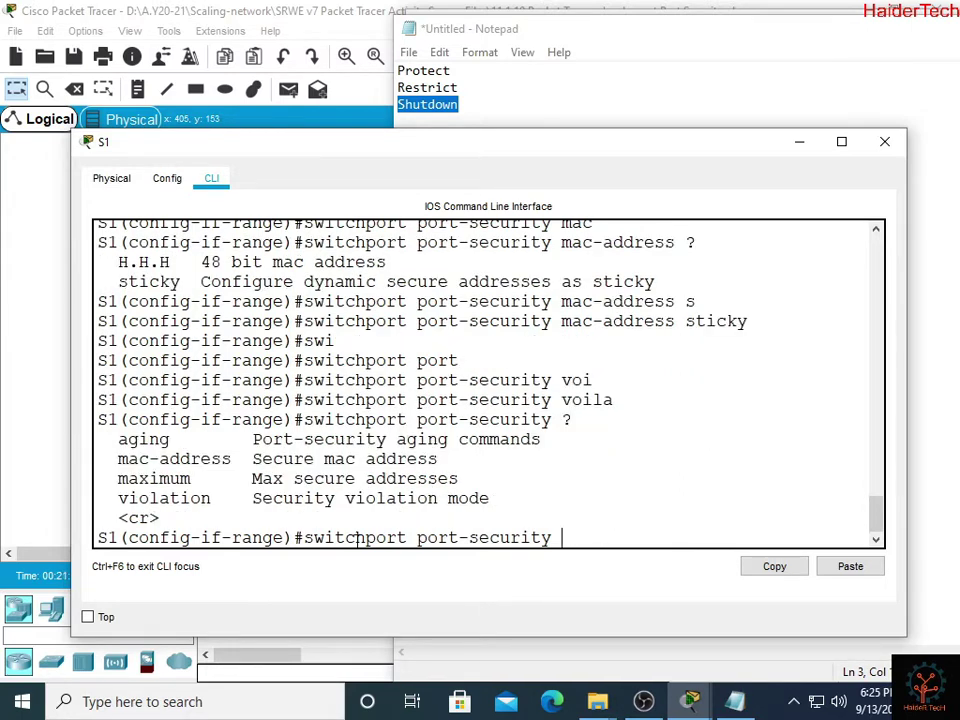
type("viol")
key("Tab")
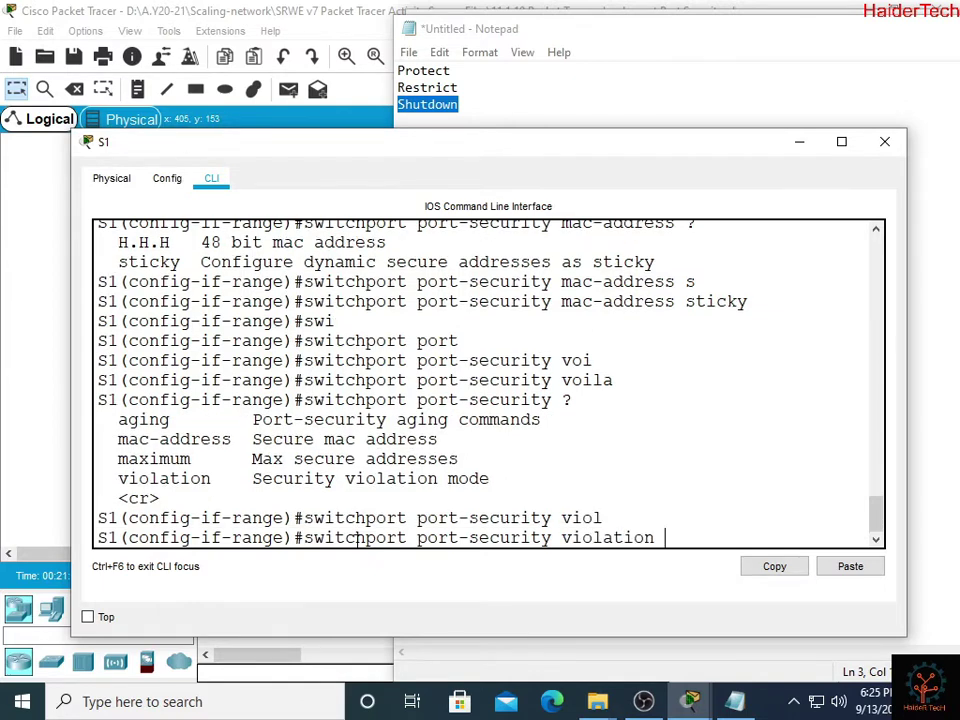
type("?")
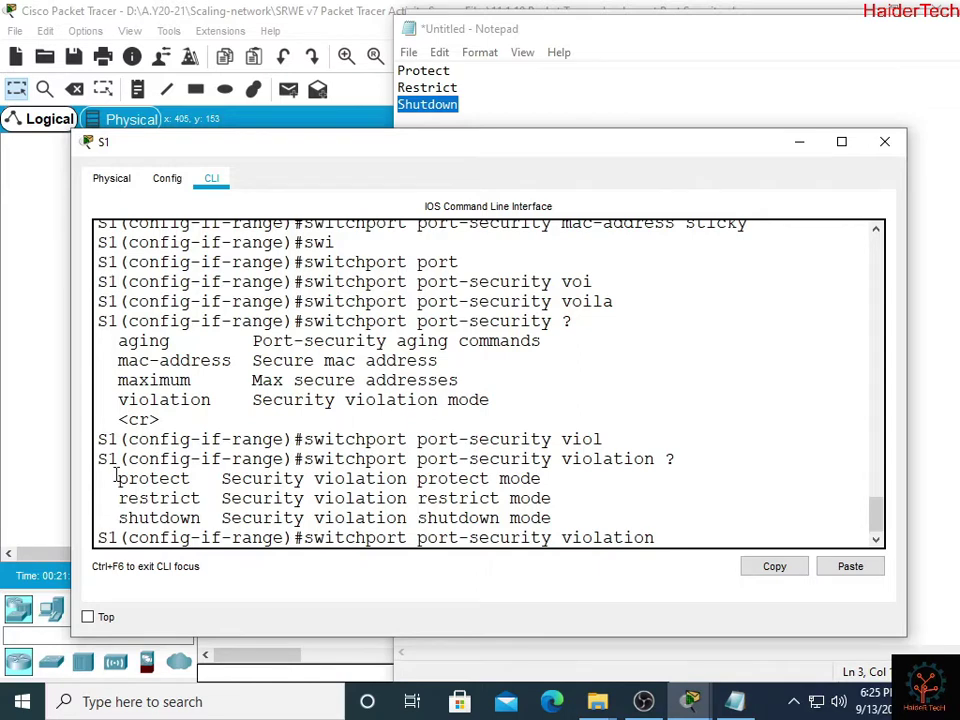
Step: Examine the protect, restrict and shutdown violation modes in the context help output
left_click_drag(119, 479, 184, 479)
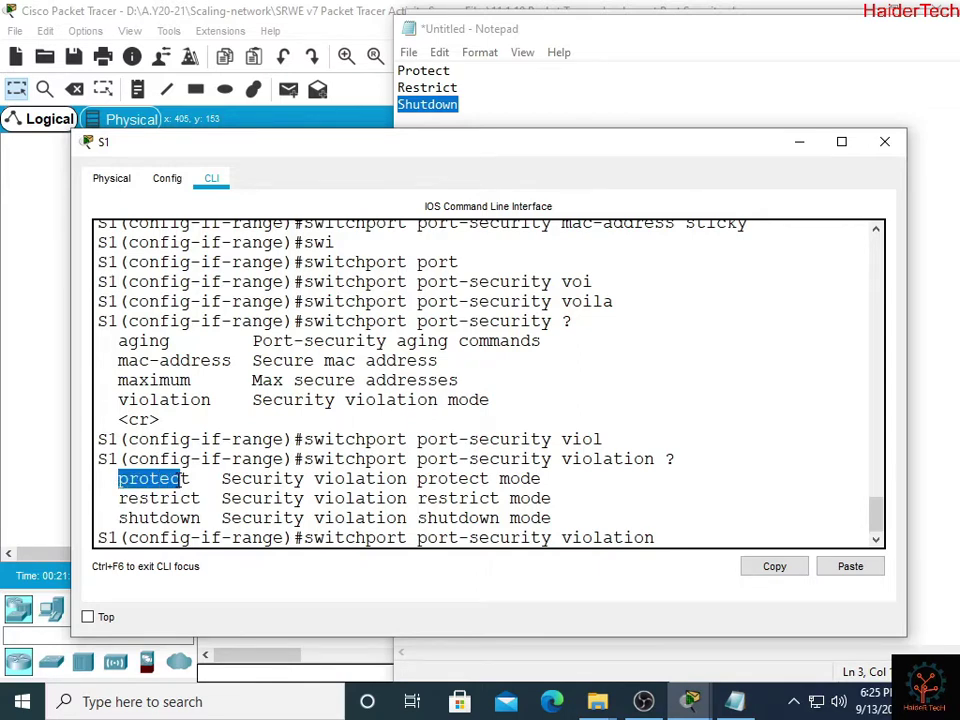
left_click_drag(223, 480, 541, 479)
left_click_drag(138, 498, 110, 520)
left_click(387, 506)
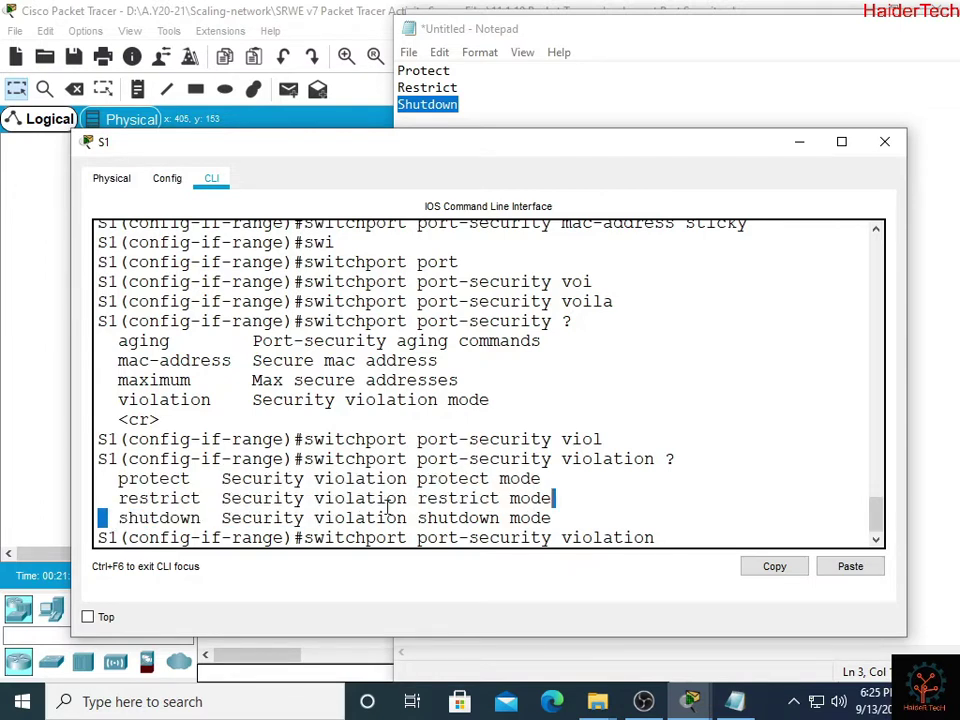
left_click_drag(387, 506, 572, 514)
left_click(657, 537)
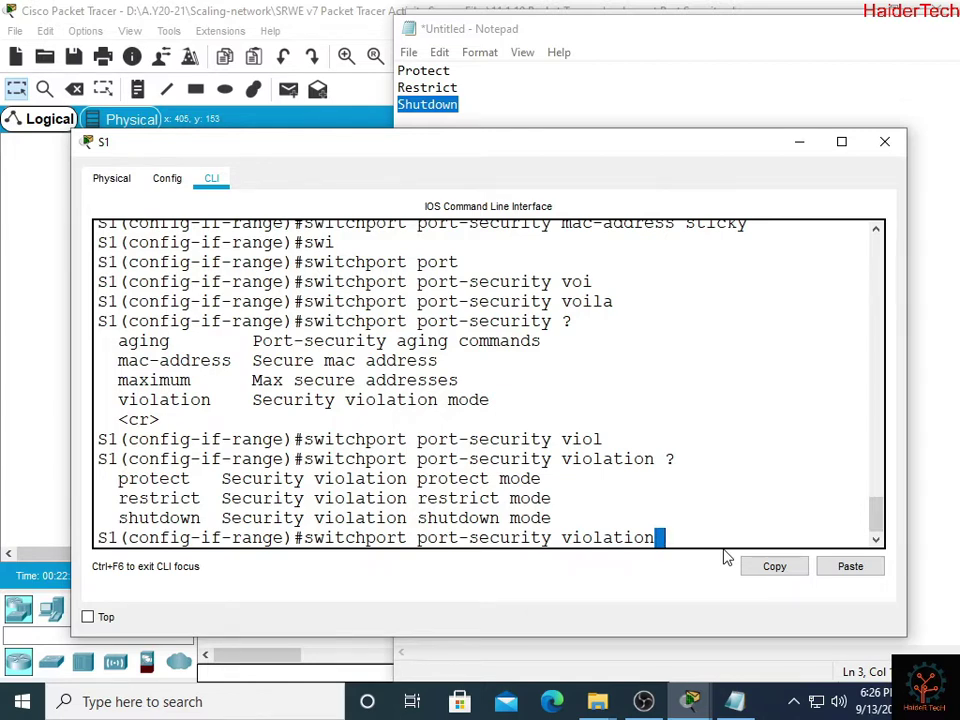
left_click_drag(138, 498, 183, 502)
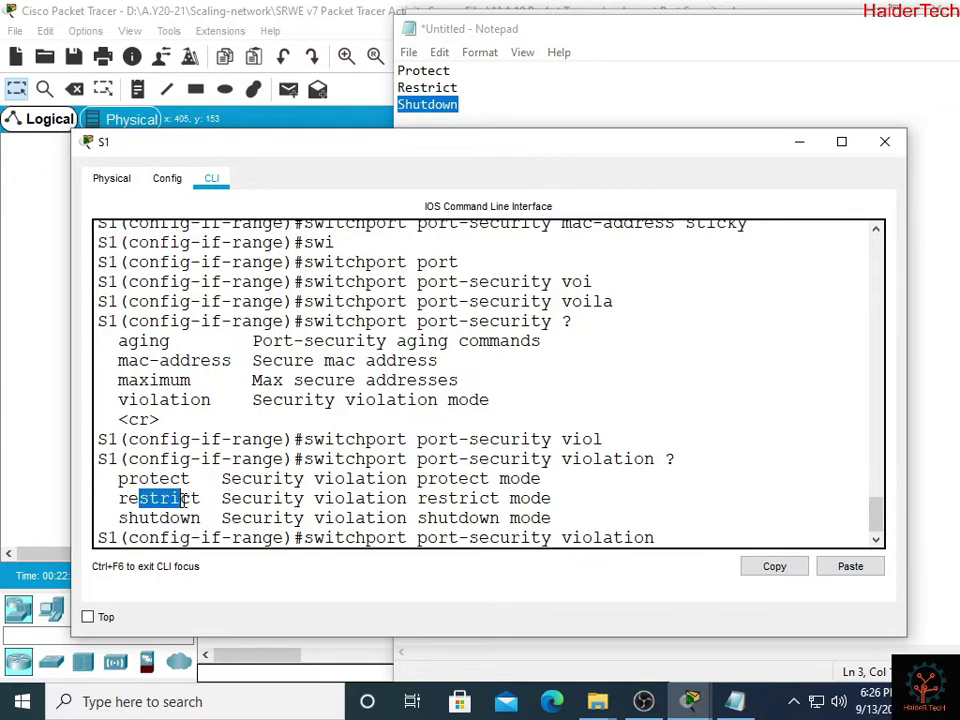
left_click_drag(119, 518, 212, 518)
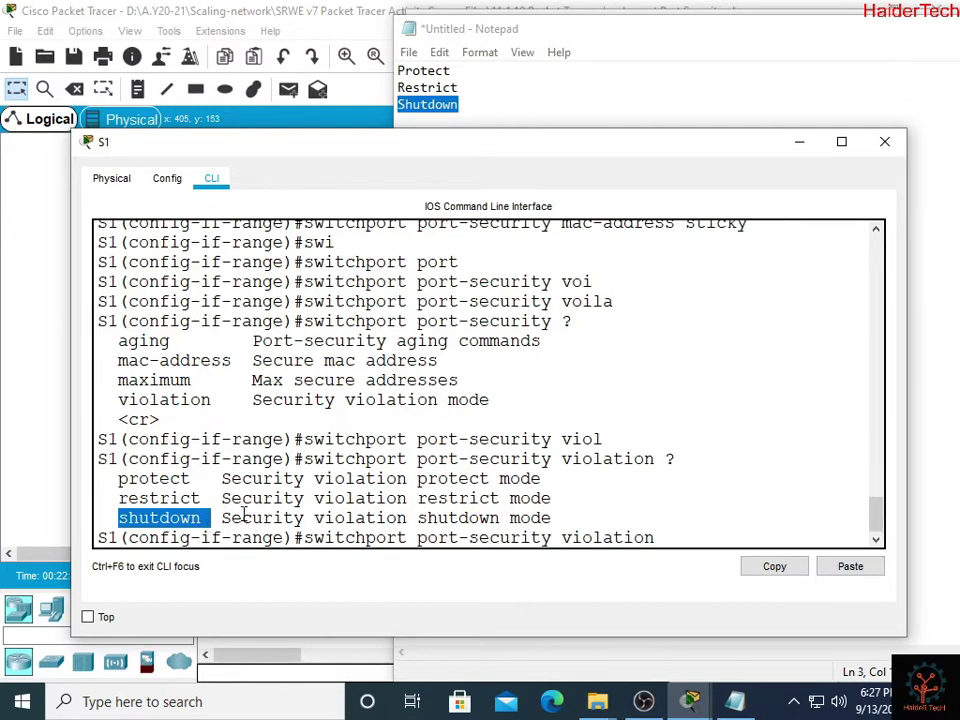
Step: Set the port-security violation mode of the port range to restrict
left_click(672, 538)
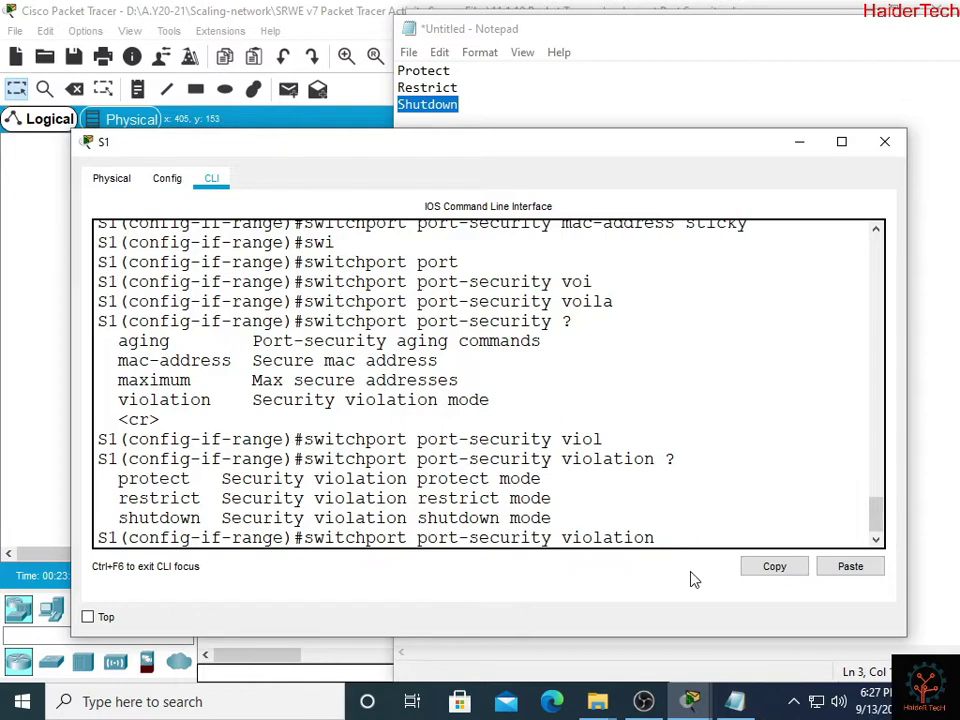
type("res")
key("Tab")
key("Return")
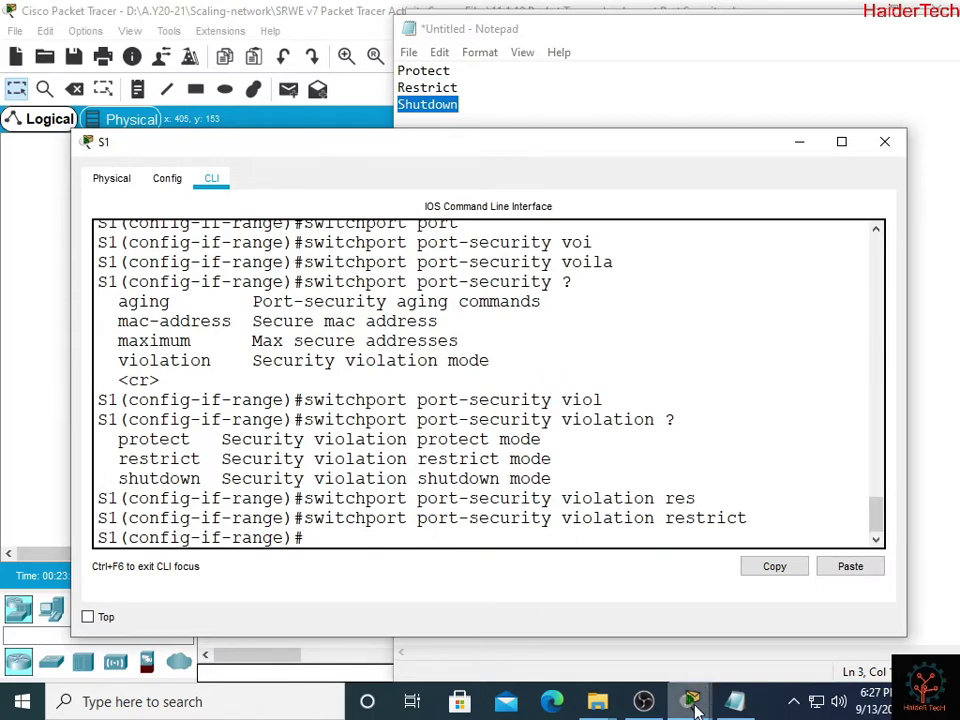
Step: Switch to the activity instructions and copy the command interface range f0/3 - 24 , g0/1 - 2 from step e
mouse_move(690, 701)
left_click(716, 574)
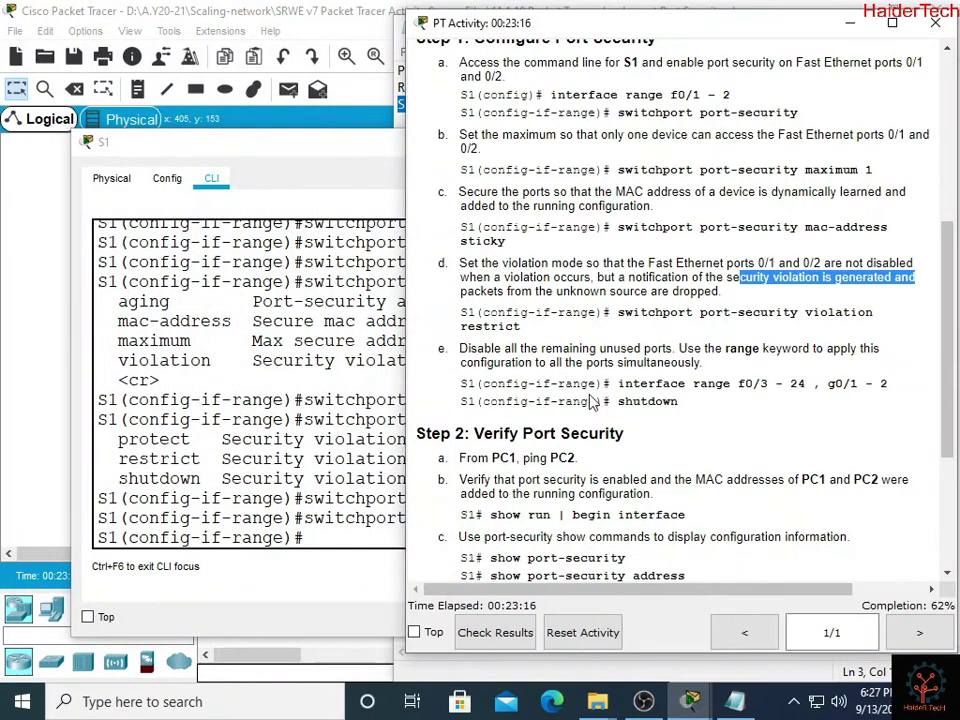
scroll(590, 400, "down", 2)
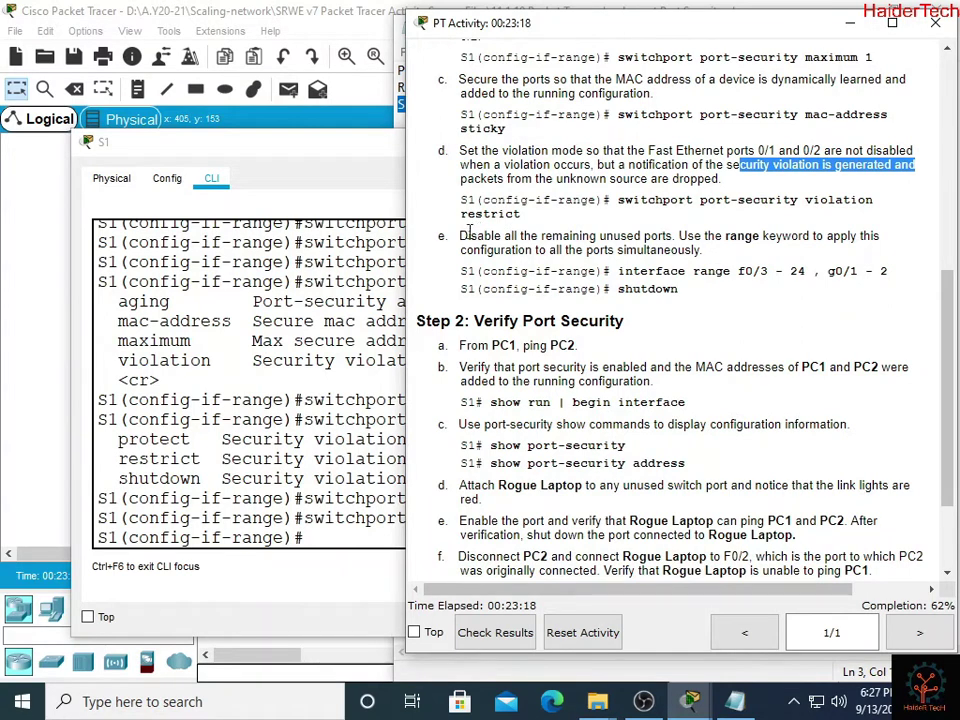
left_click_drag(457, 236, 697, 237)
left_click(705, 237)
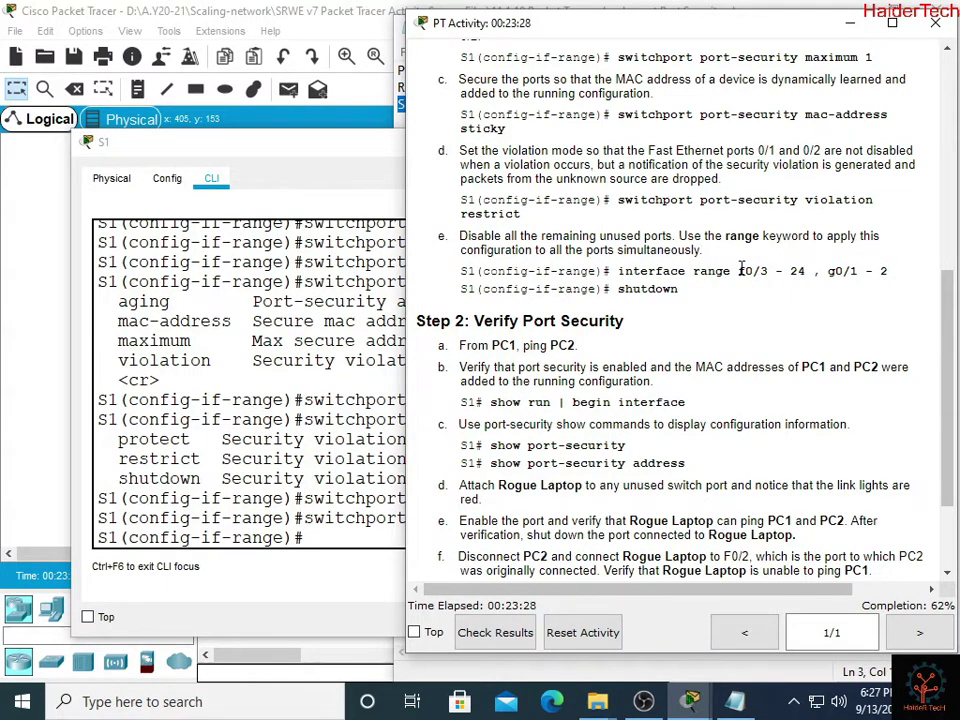
left_click_drag(741, 271, 816, 274)
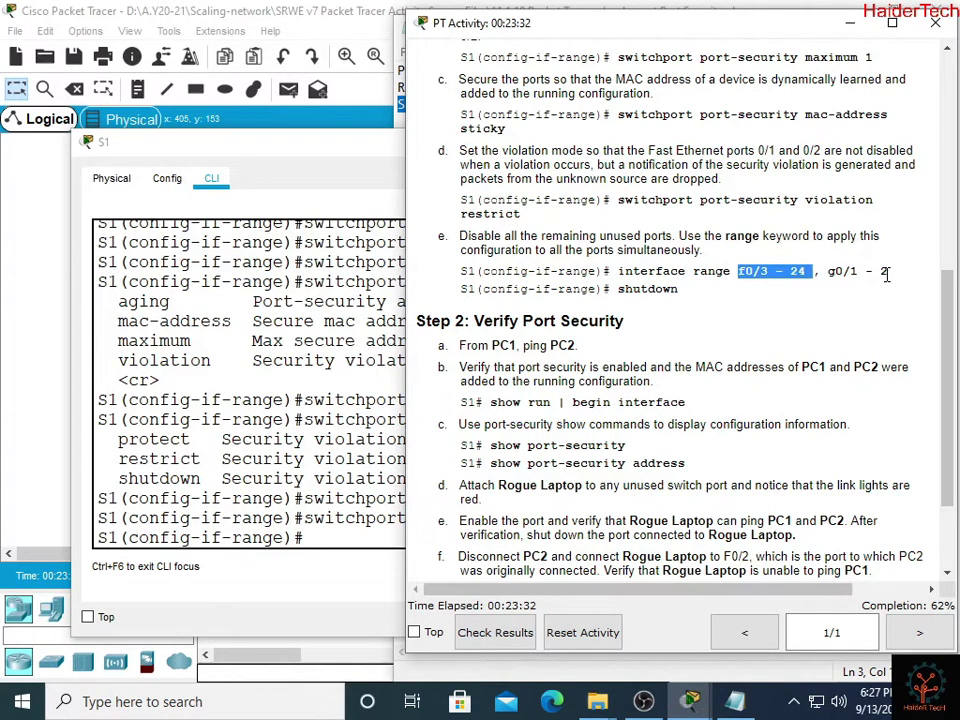
left_click_drag(885, 272, 620, 275)
key("ctrl+c")
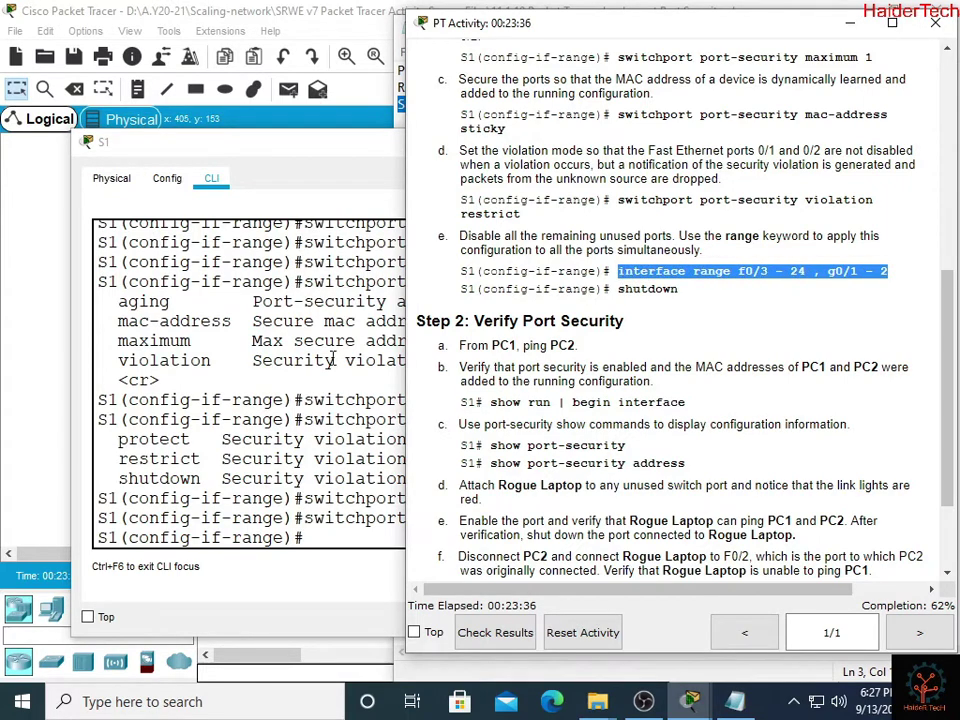
Step: Exit S1's current interface range and enter configuration for interface range f0/3 - 24 , g0/1 - 2 with the copied command
left_click(293, 569)
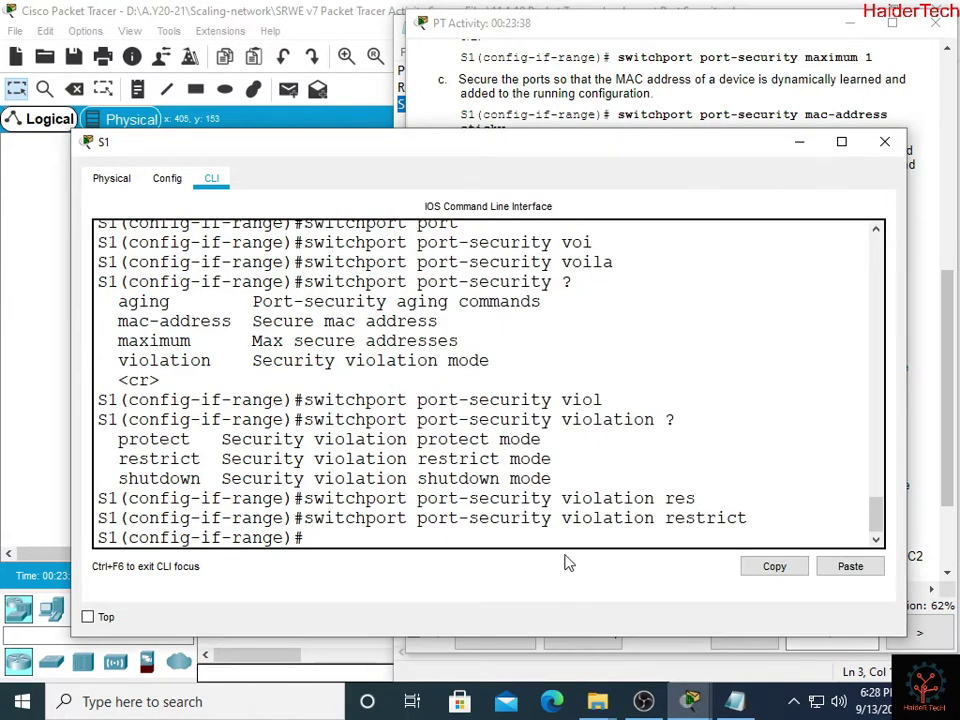
type("exit")
key("Return")
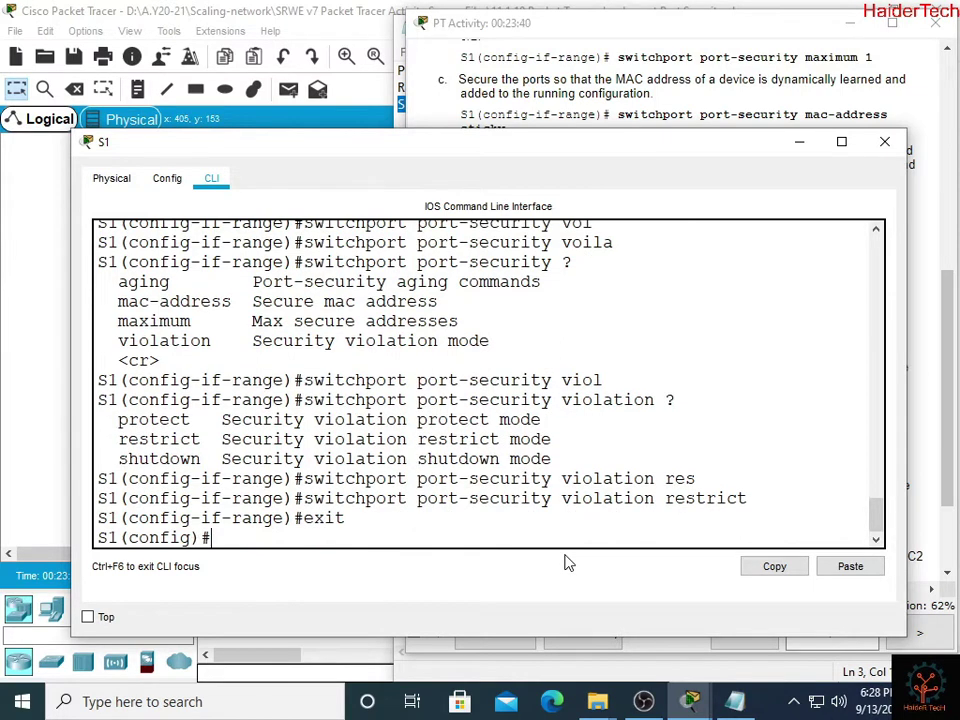
left_click(850, 566)
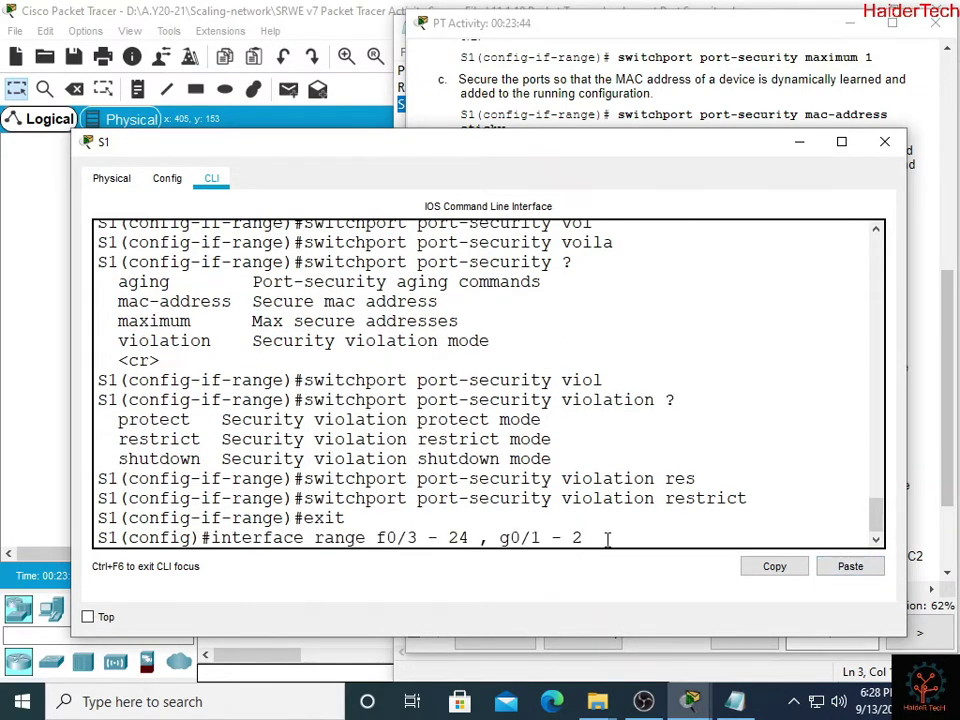
key("Return")
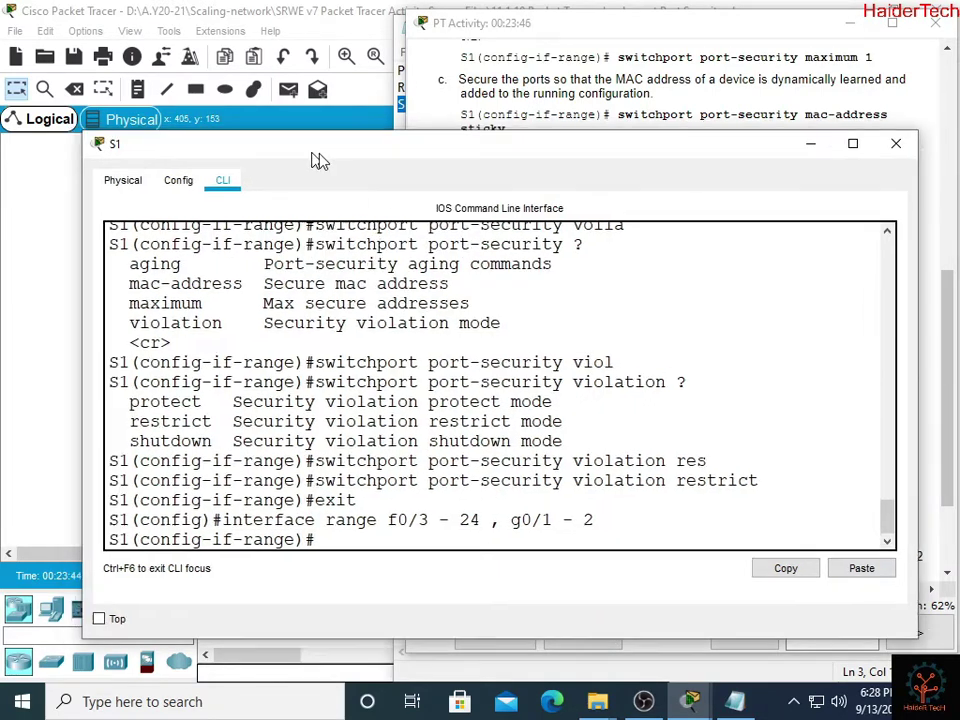
Step: Shut down all unused ports in the selected range on S1
left_click_drag(317, 150, 619, 222)
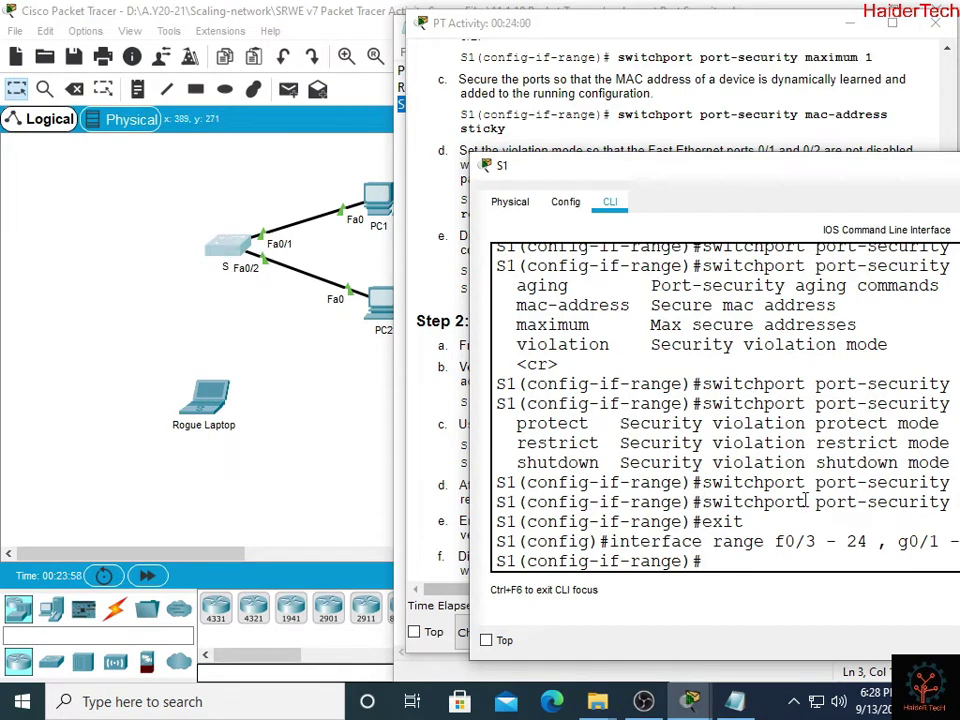
left_click_drag(660, 167, 505, 99)
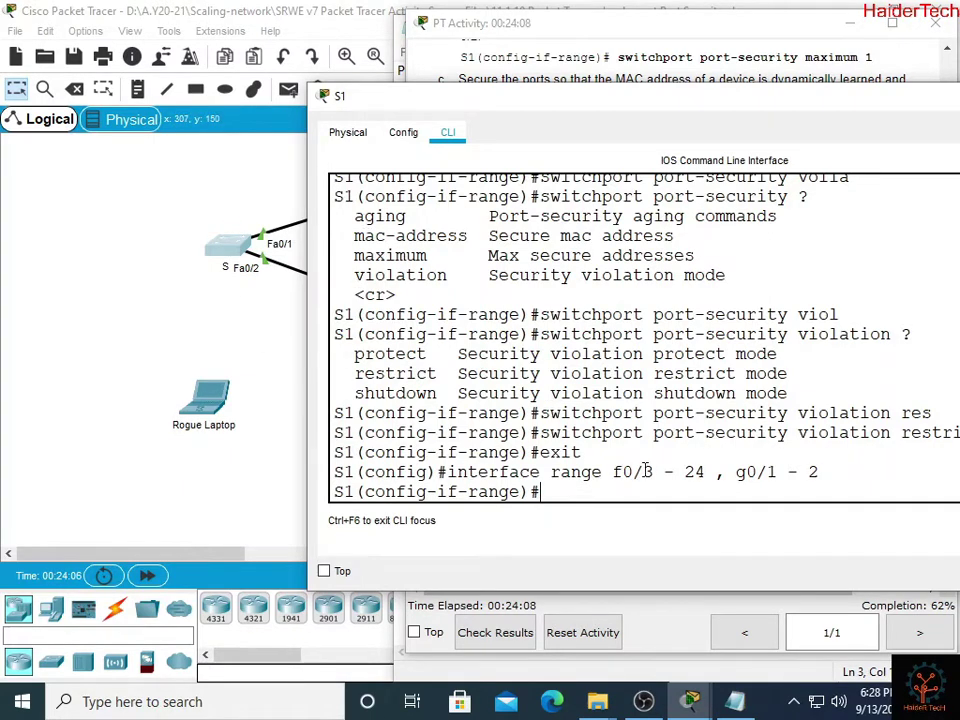
type("sh")
key("Tab")
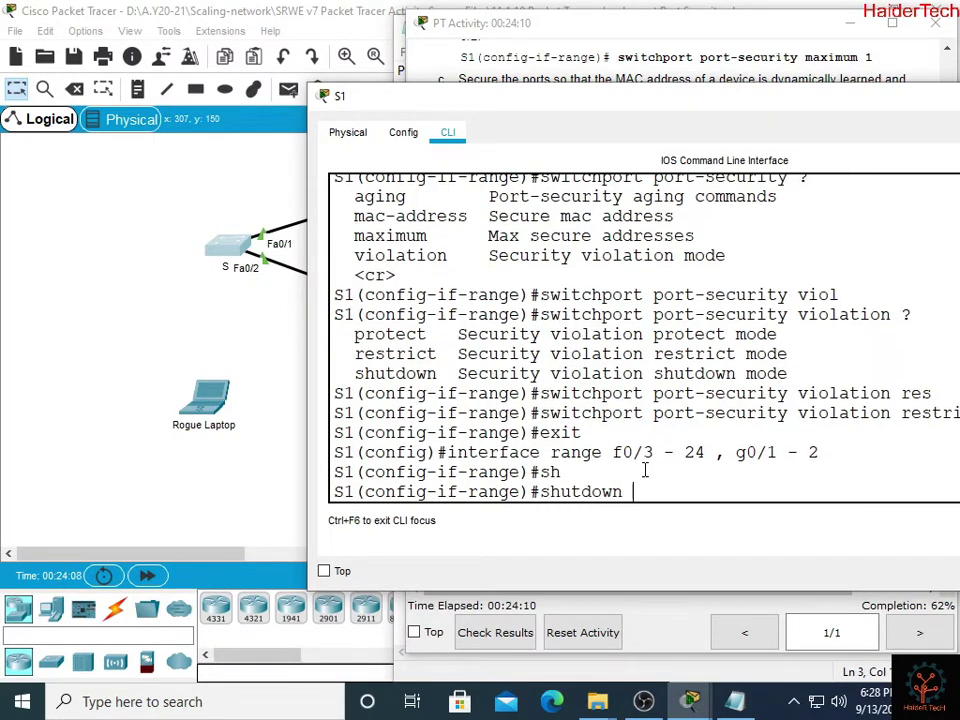
key("Return")
key("Return")
key("Return")
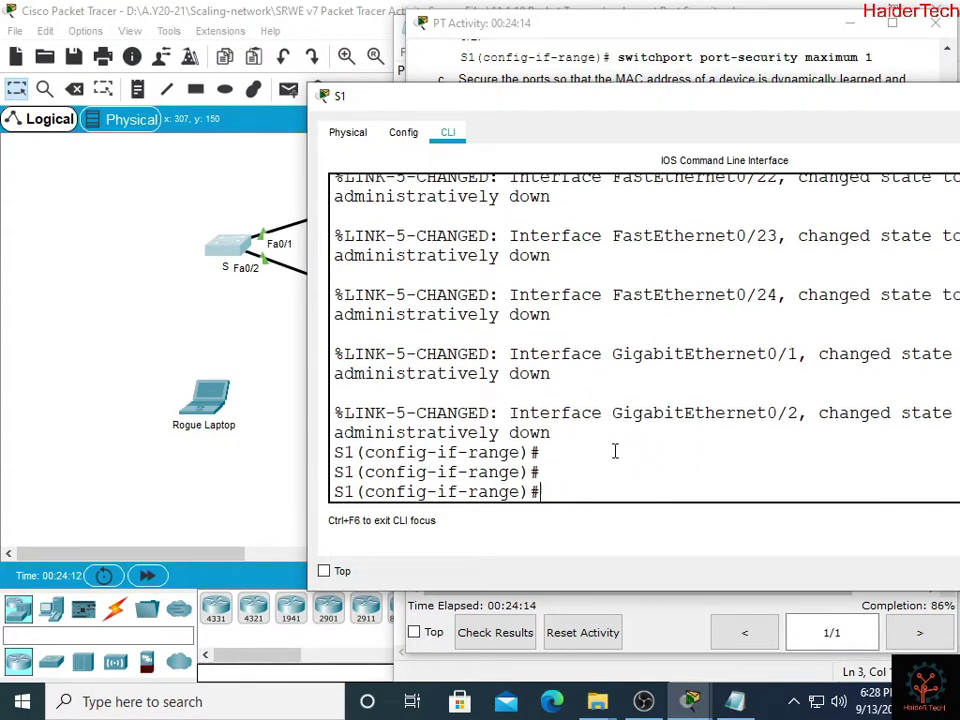
Step: Check the ping task under Verify Port Security and run ipconfig in PC2's Command Prompt
left_click(505, 55)
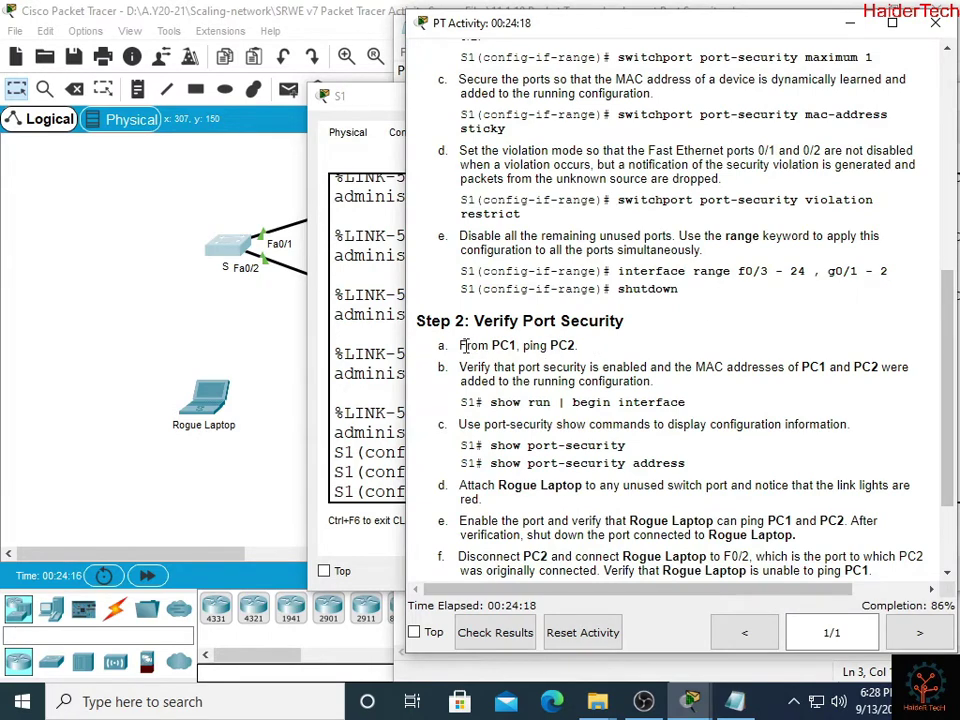
left_click_drag(464, 346, 610, 355)
scroll(520, 395, "down", 1)
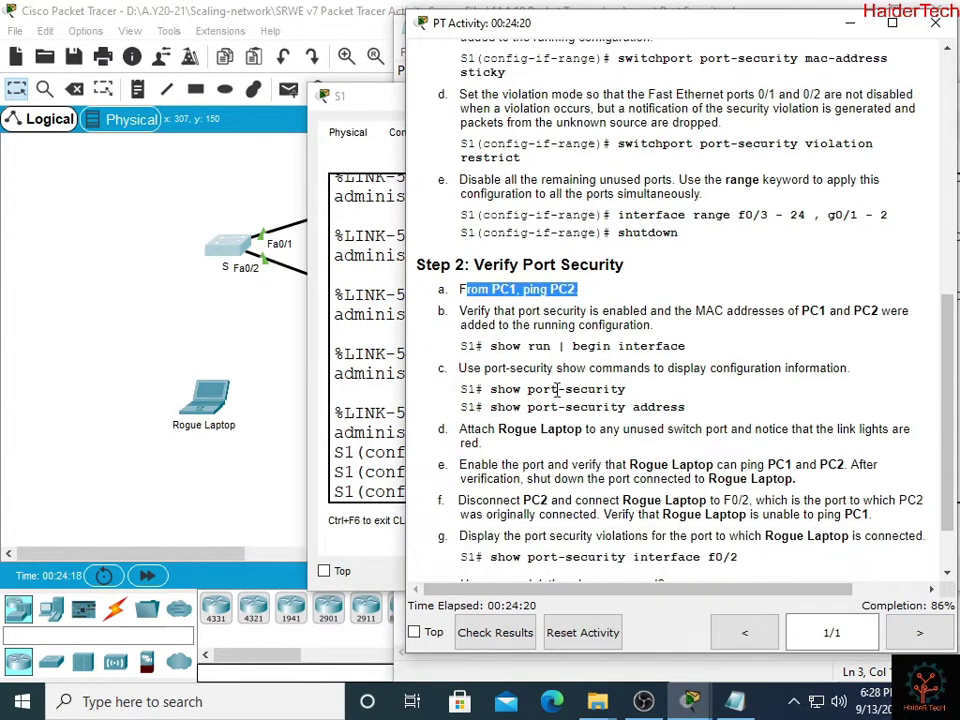
left_click(436, 289)
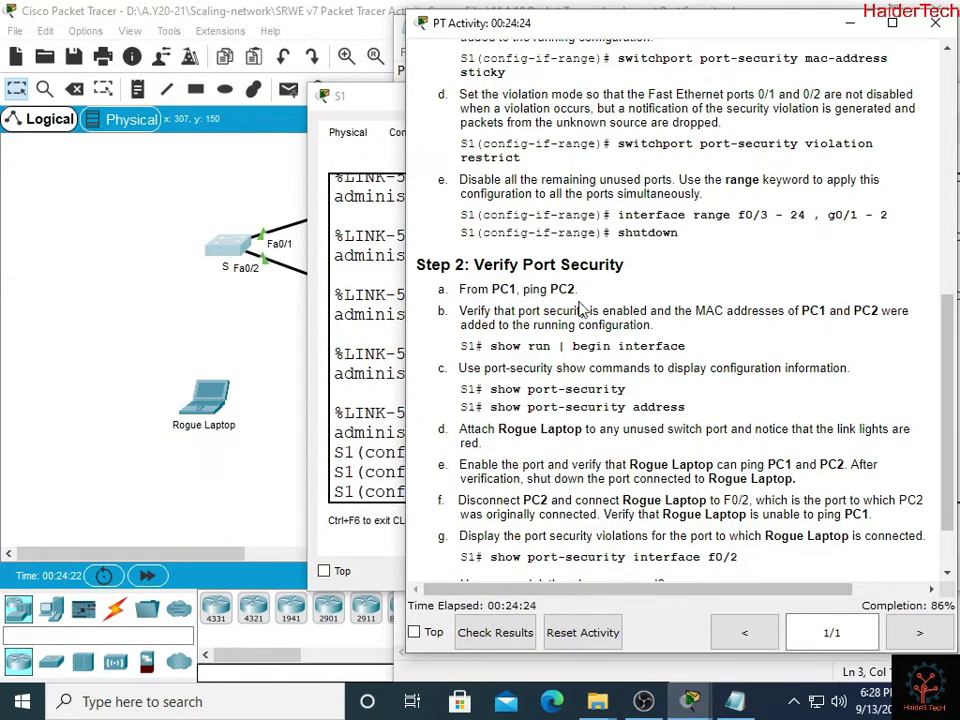
left_click(156, 323)
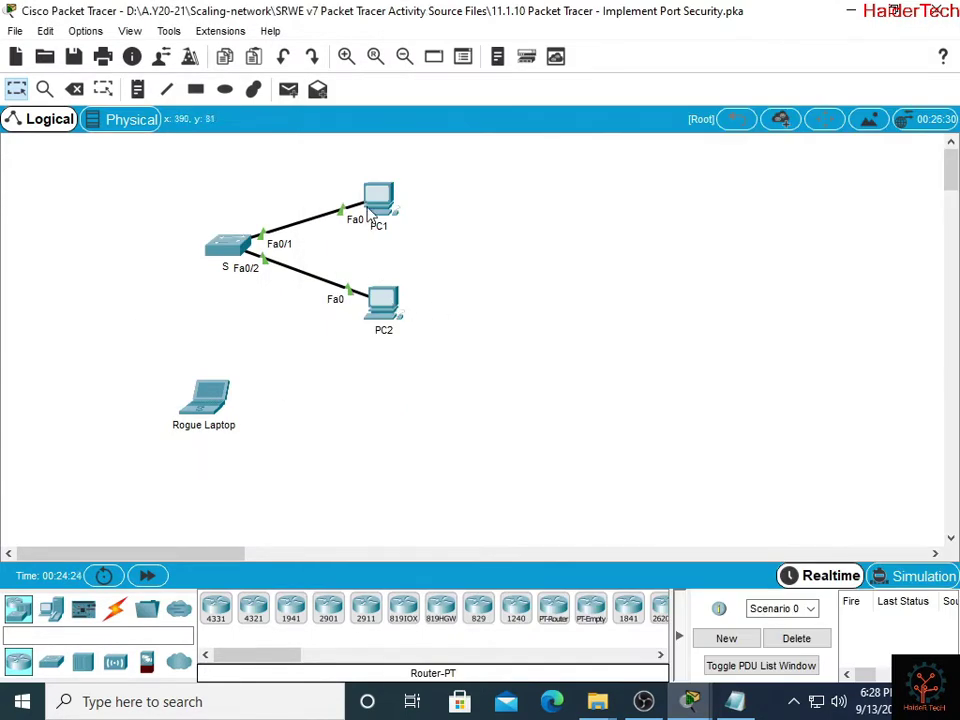
left_click(384, 312)
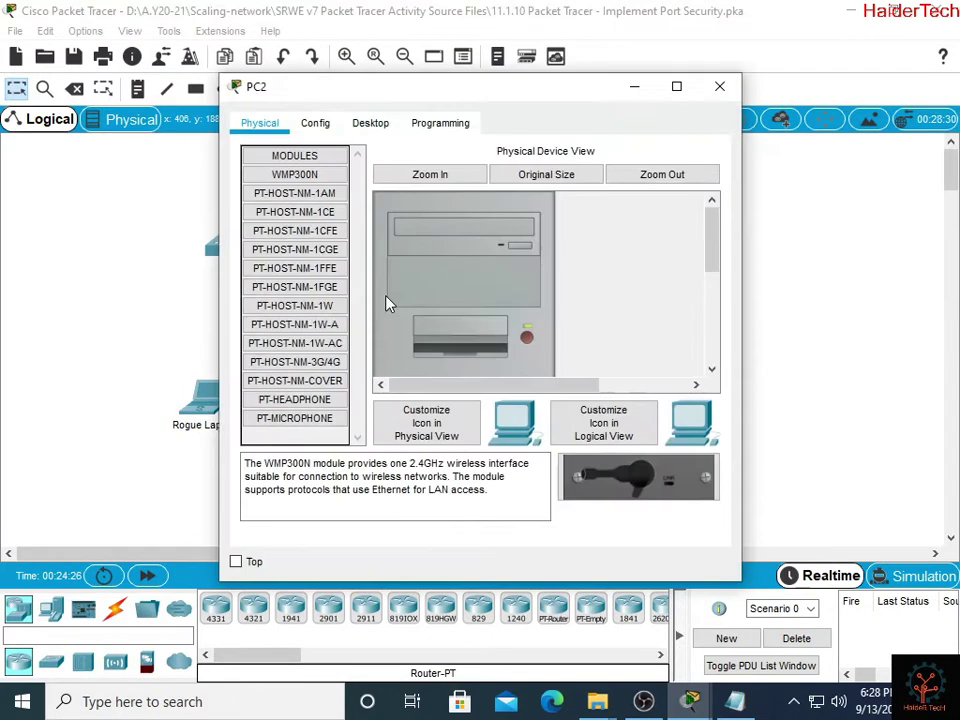
left_click(378, 122)
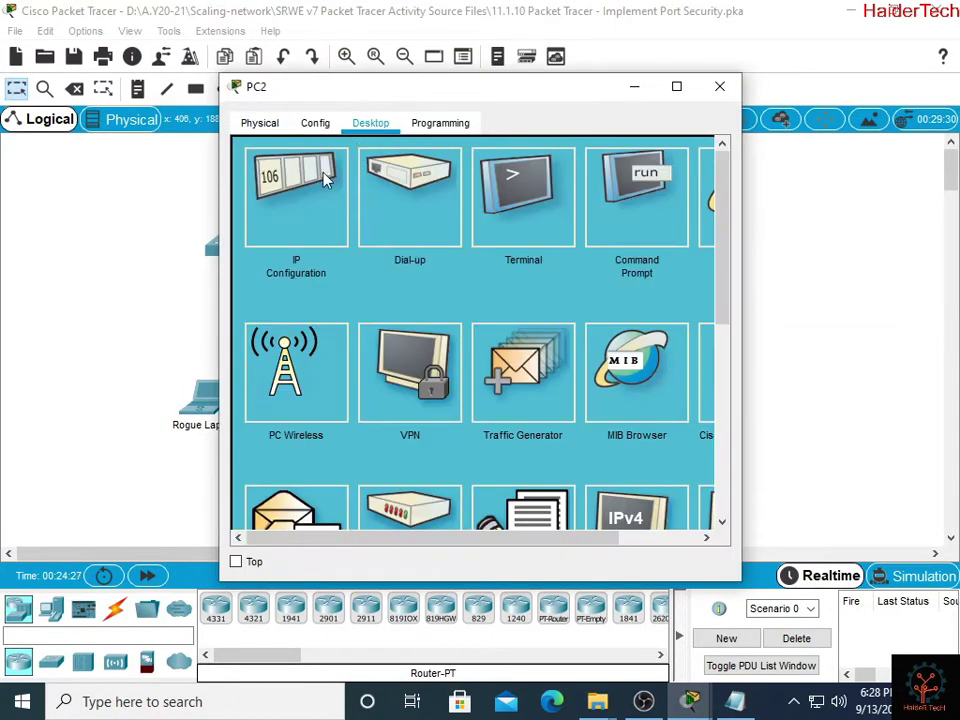
left_click(643, 219)
type("ip")
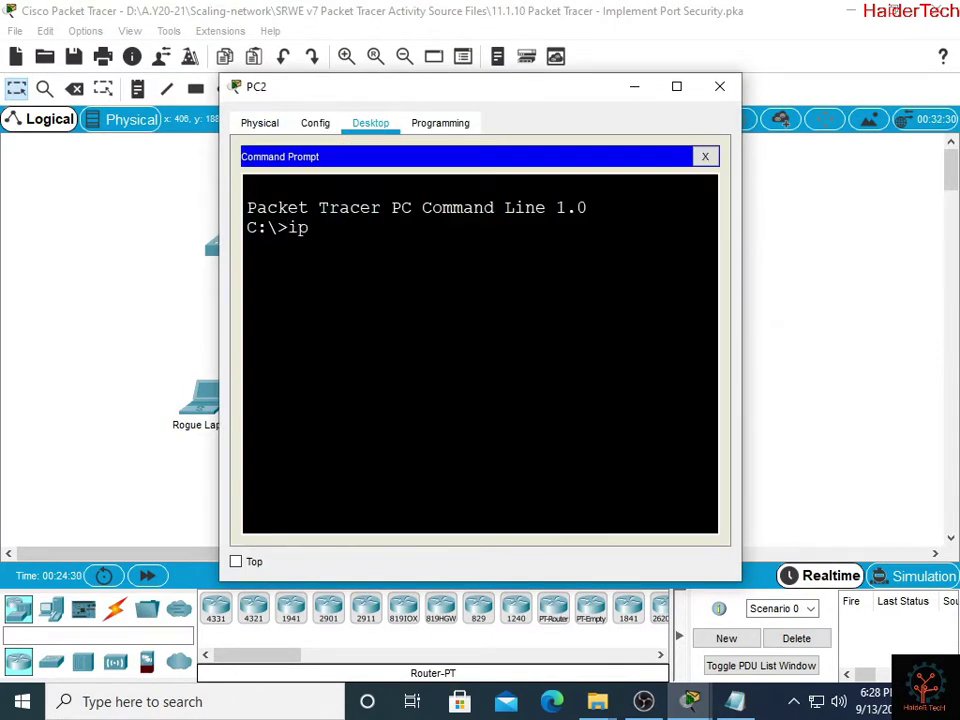
type("config")
key("Return")
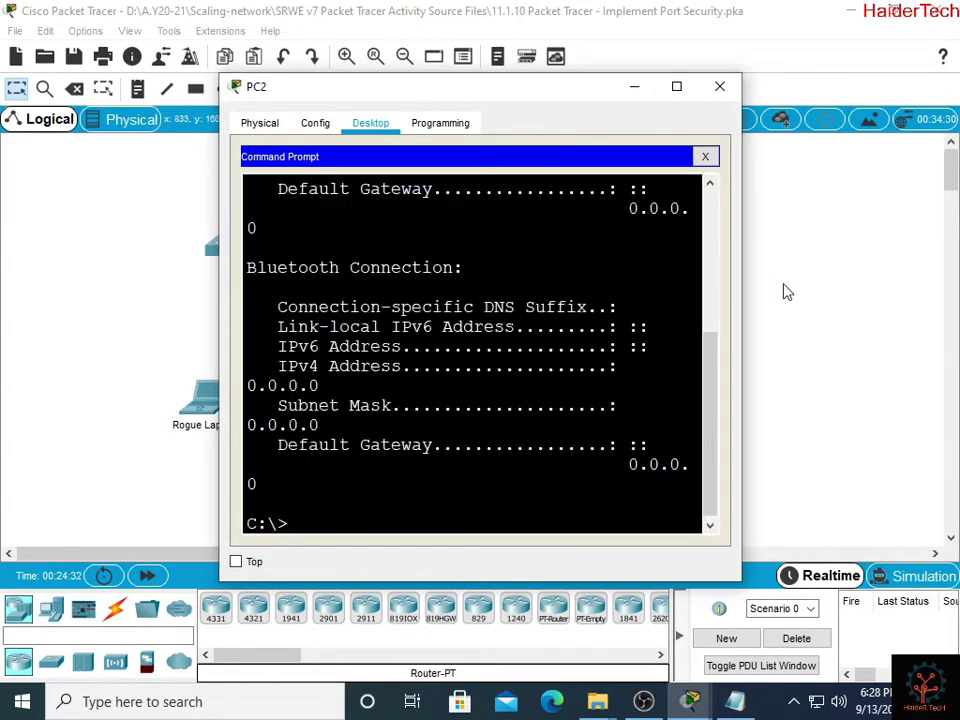
Step: Widen PC2's window and copy its IPv4 address from the ipconfig output
left_click_drag(744, 293, 946, 293)
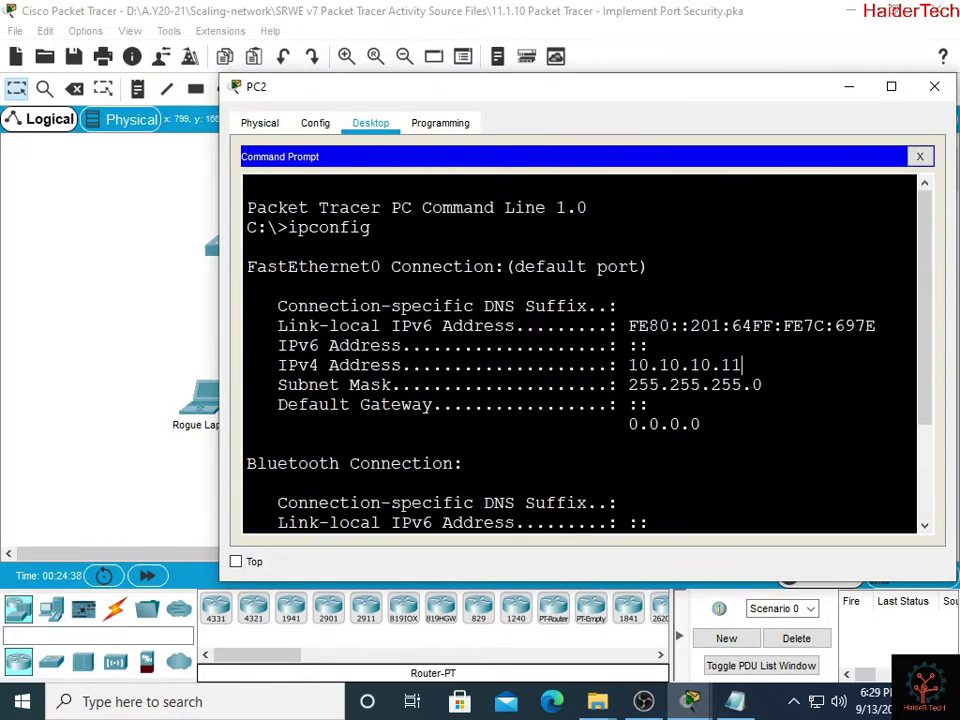
left_click_drag(741, 365, 629, 366)
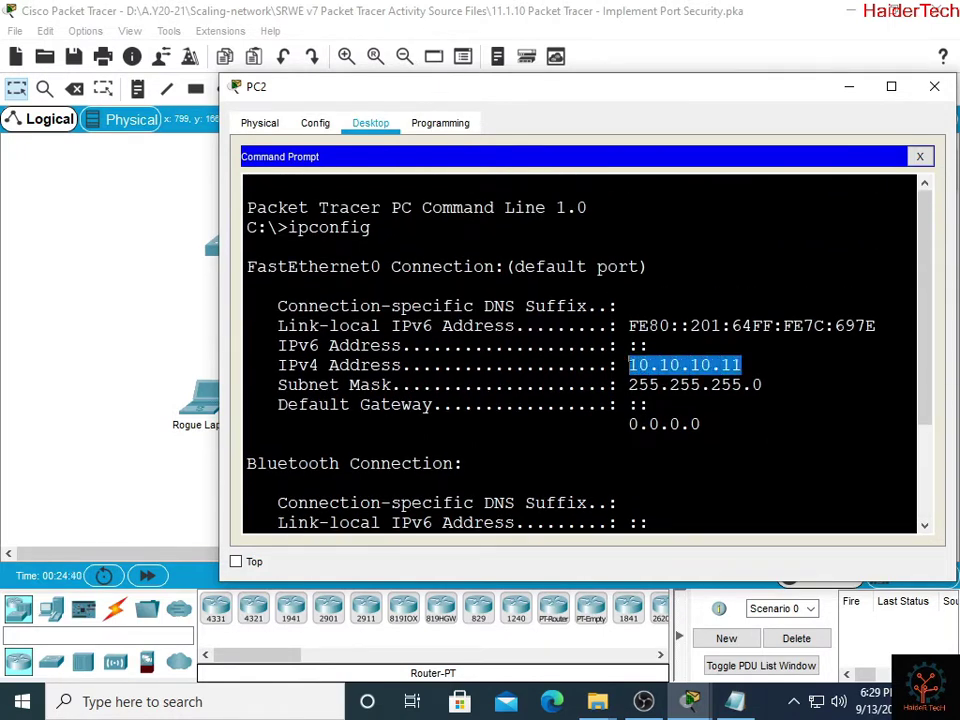
right_click(655, 373)
left_click(697, 383)
left_click(135, 247)
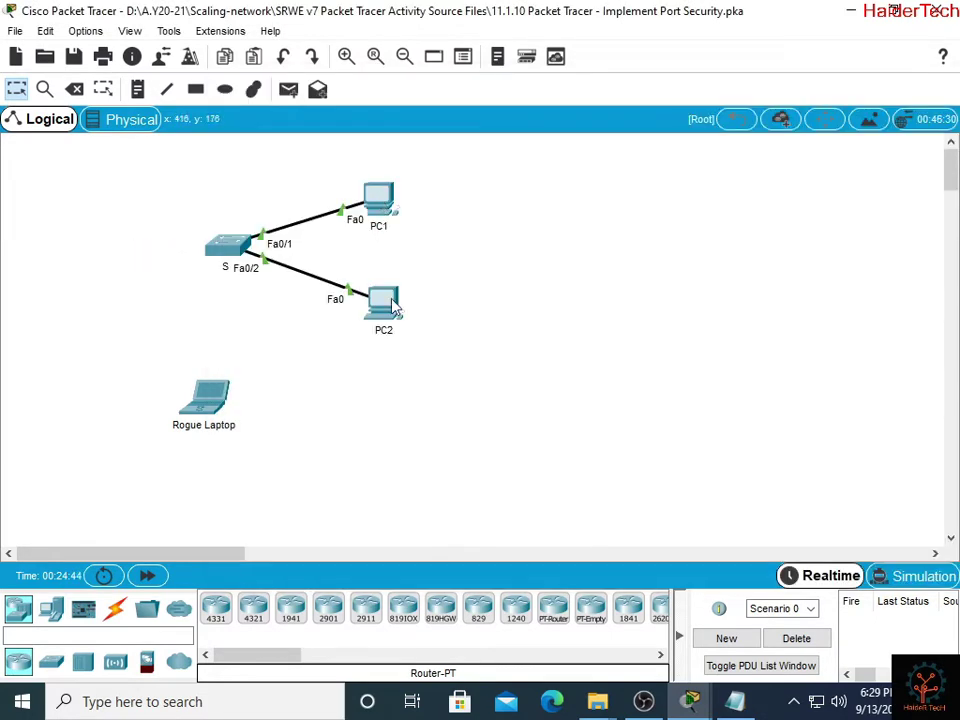
Step: Ping PC2 at 10.10.10.11 from PC1's Command Prompt, enlarge the view of the replies, and close PC1's window
left_click(379, 200)
left_click_drag(342, 94, 602, 75)
left_click(632, 103)
left_click(944, 186)
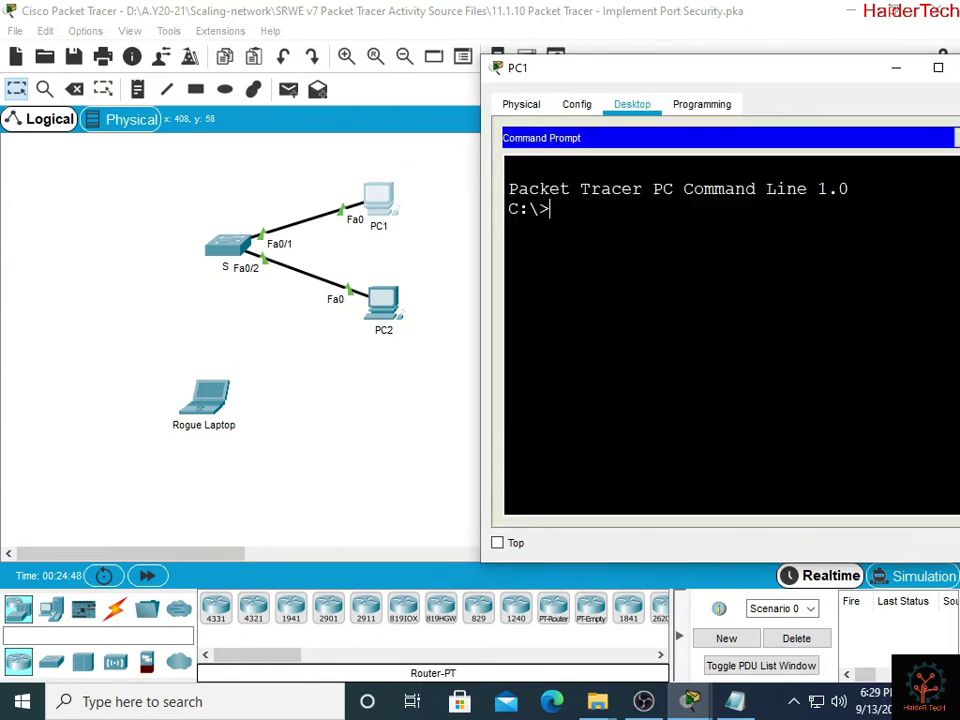
type("ping")
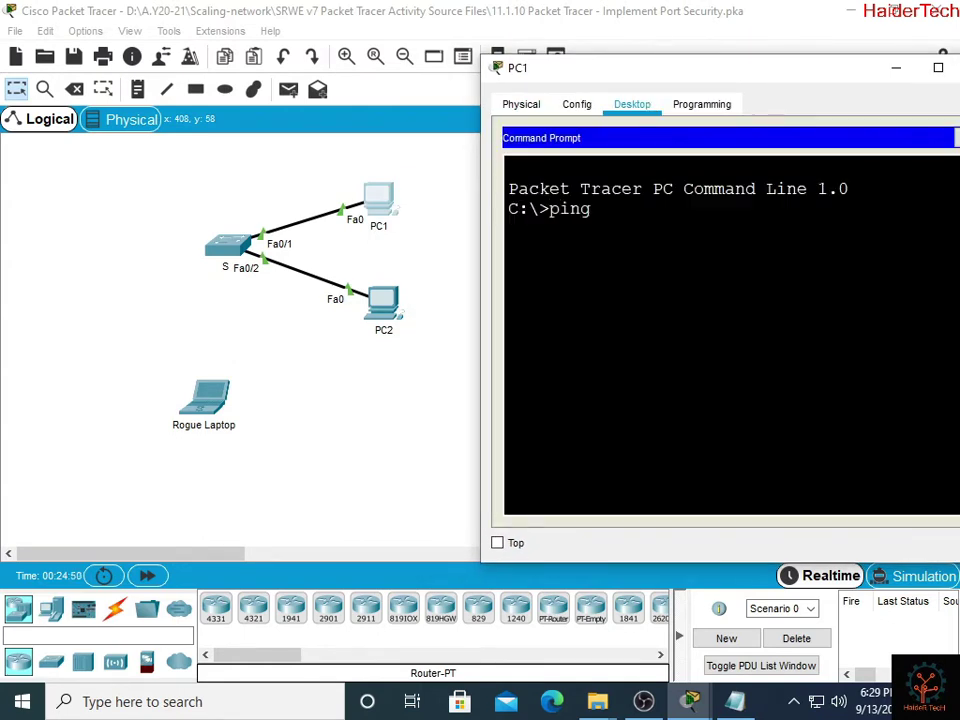
right_click(711, 160)
left_click(745, 184)
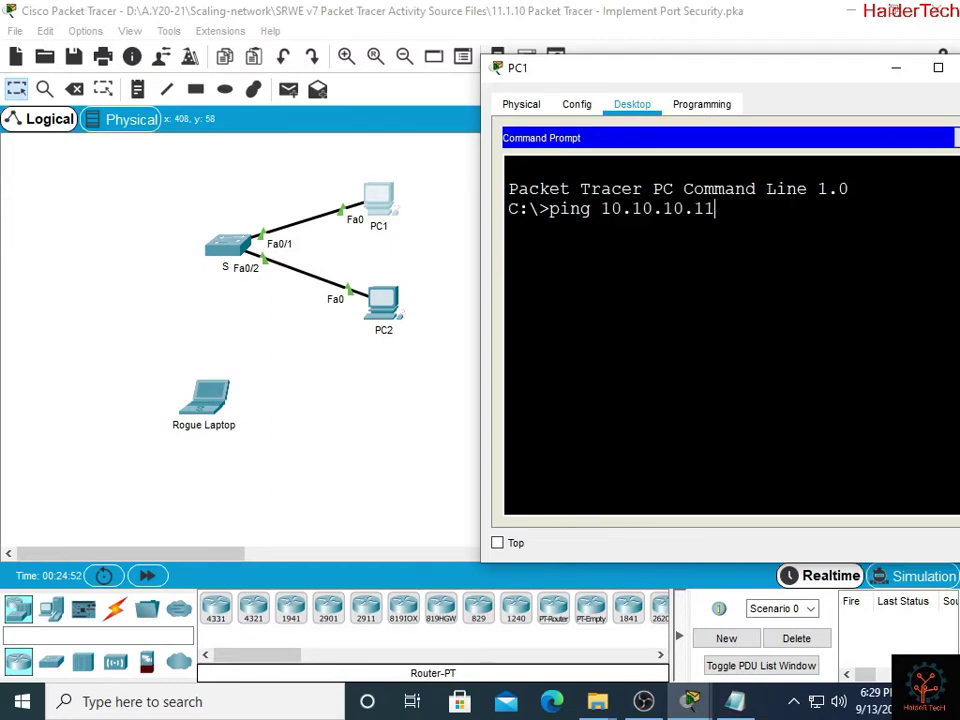
key("Return")
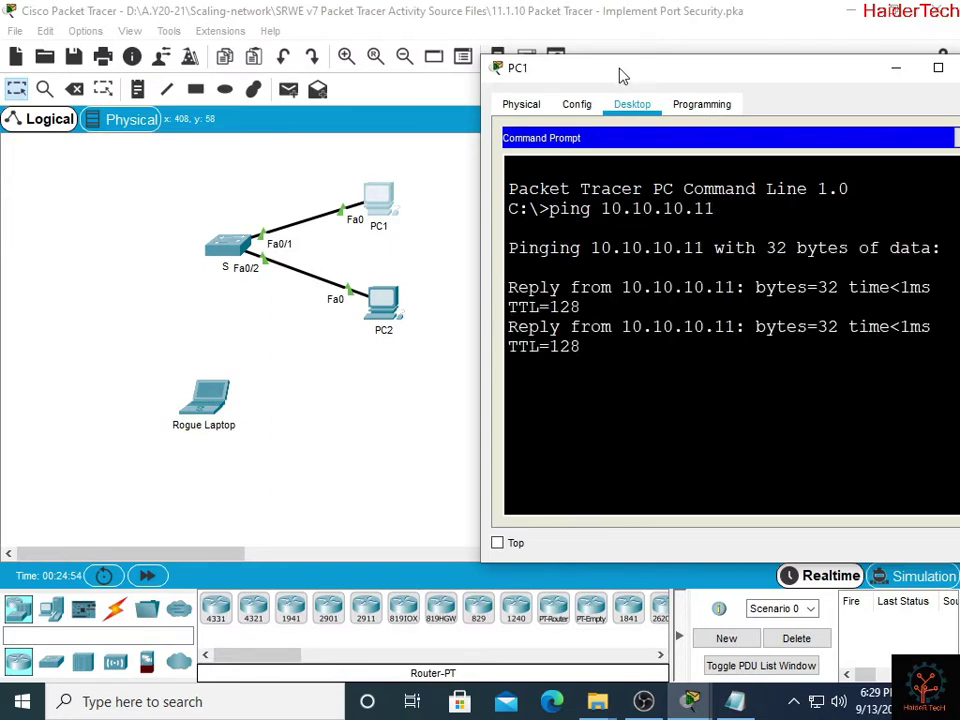
left_click_drag(621, 72, 511, 44)
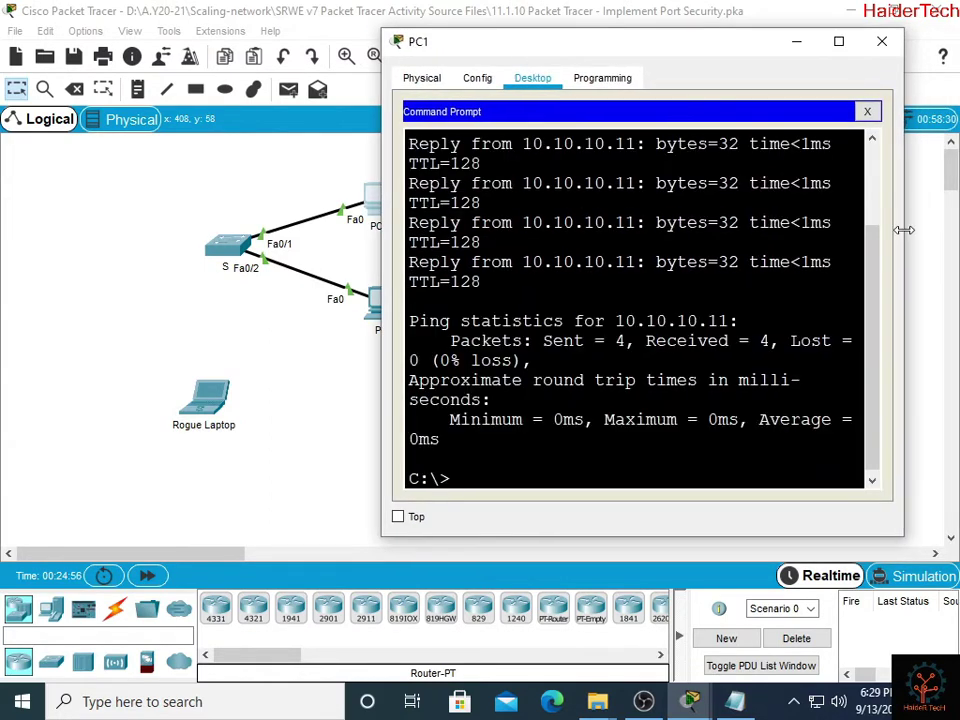
left_click_drag(903, 228, 947, 228)
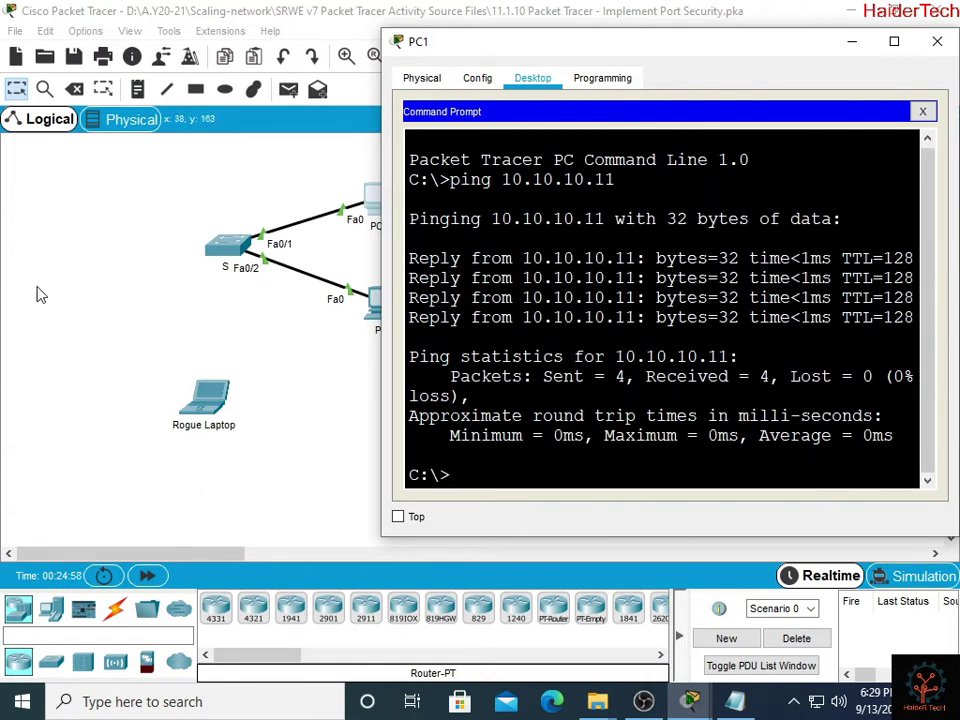
key("alt+F4")
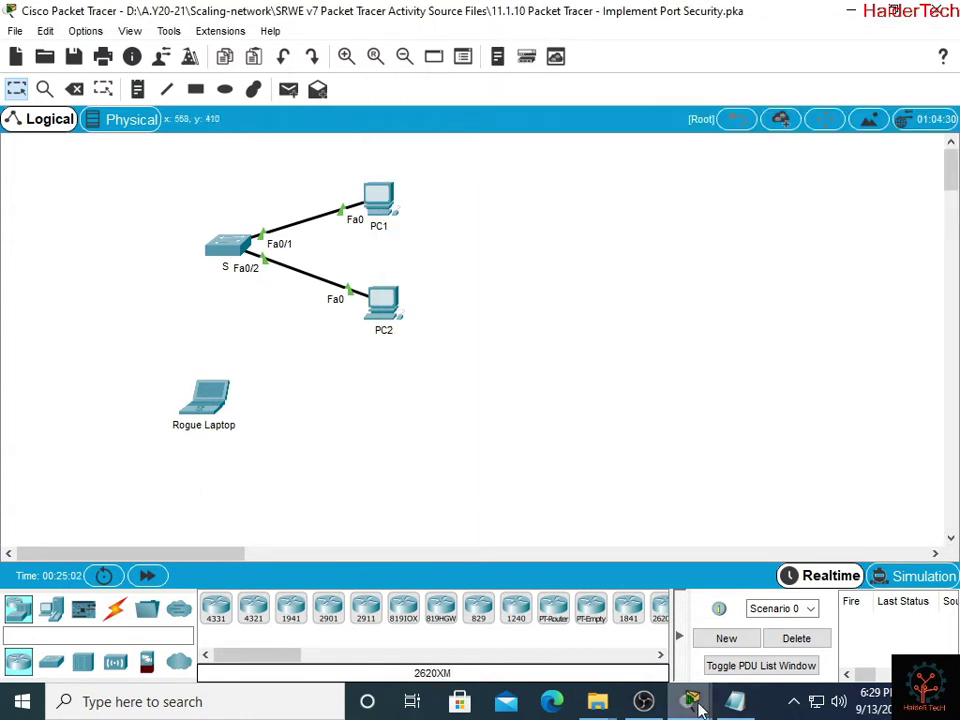
Step: Return to the activity instructions, read step b of Verify Port Security, and select the command show run | begin interface
mouse_move(690, 697)
left_click(315, 585)
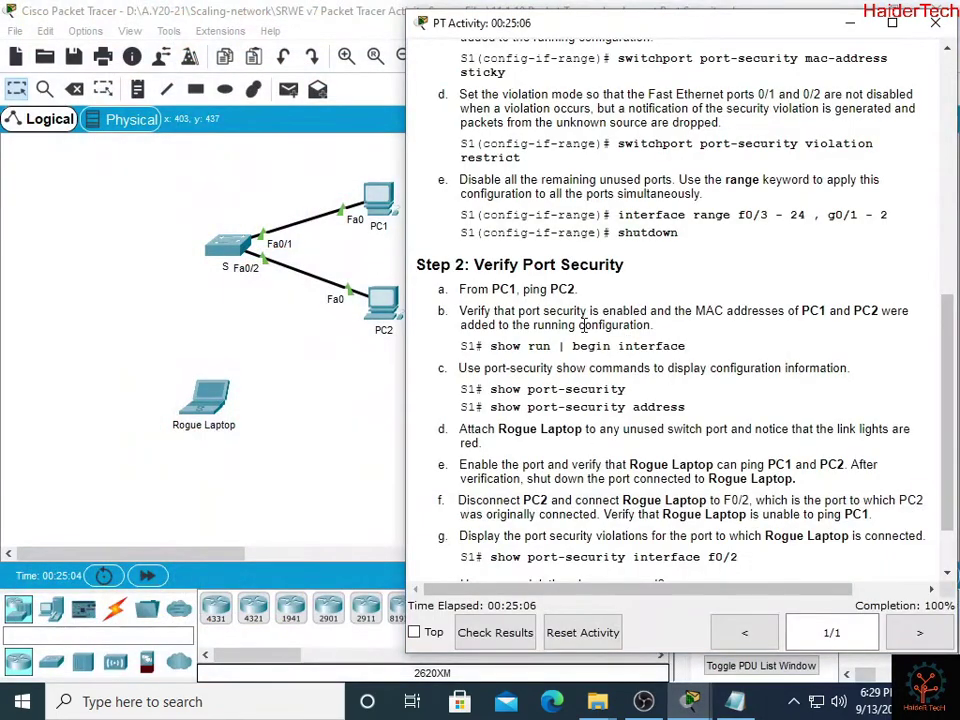
scroll(574, 313, "down", 2)
left_click_drag(462, 232, 695, 232)
left_click_drag(778, 232, 490, 237)
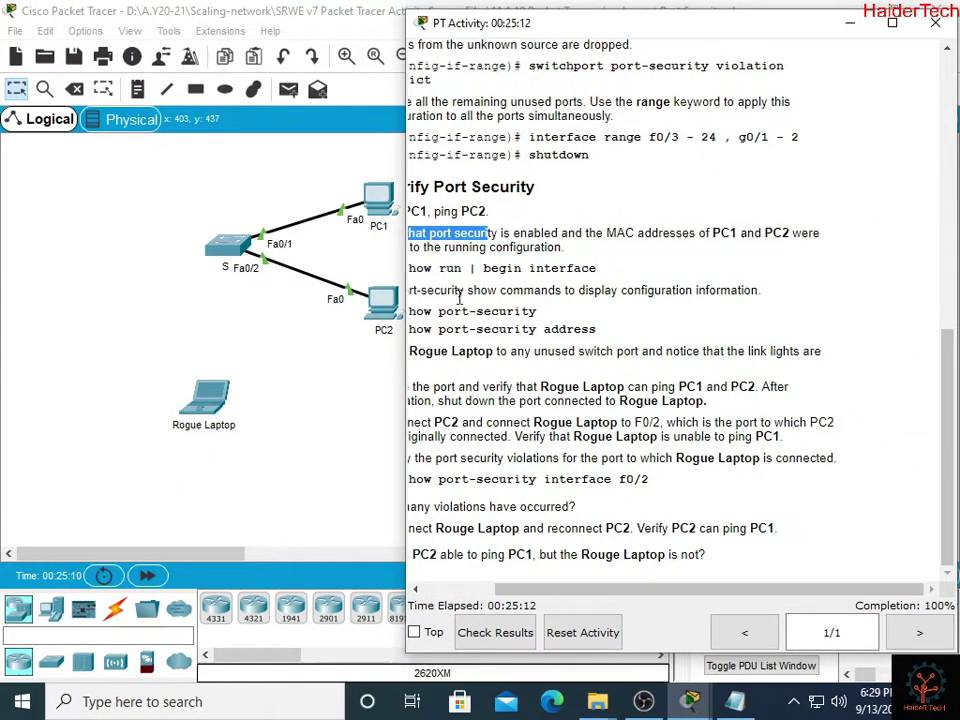
left_click_drag(619, 593, 539, 593)
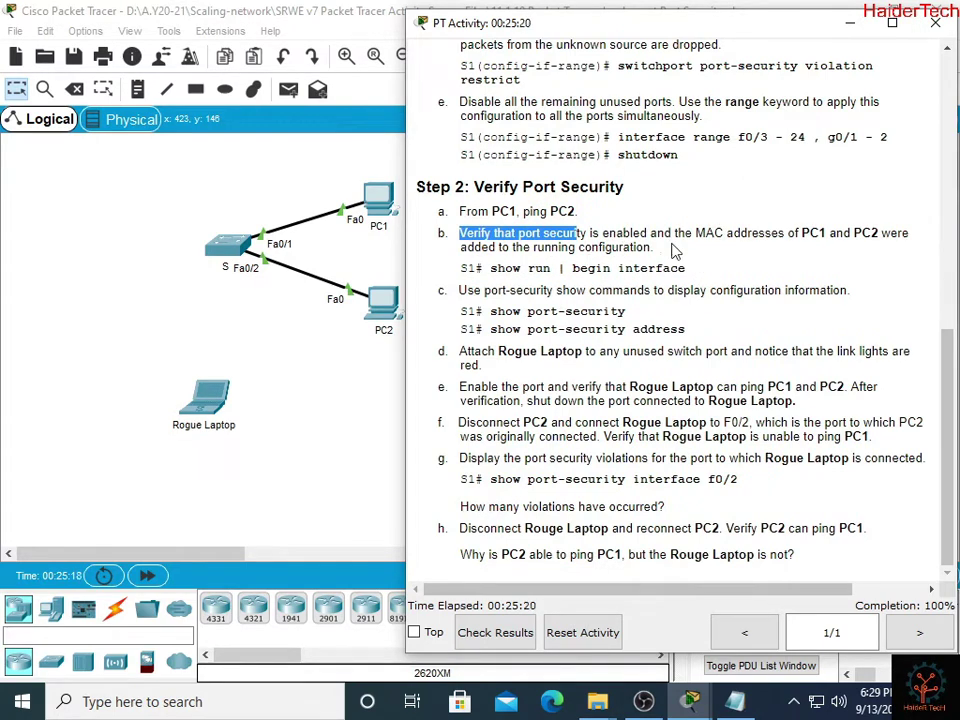
left_click_drag(680, 267, 491, 268)
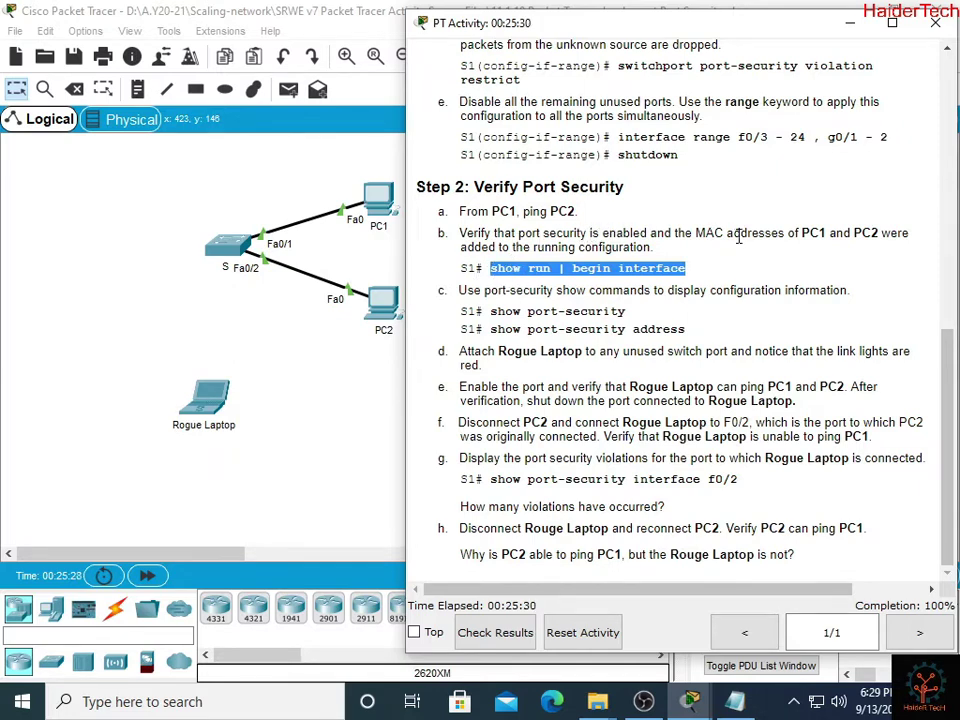
Step: Open S1's CLI, exit interface range configuration to privileged EXEC mode, and run show run | begin interface
left_click(228, 245)
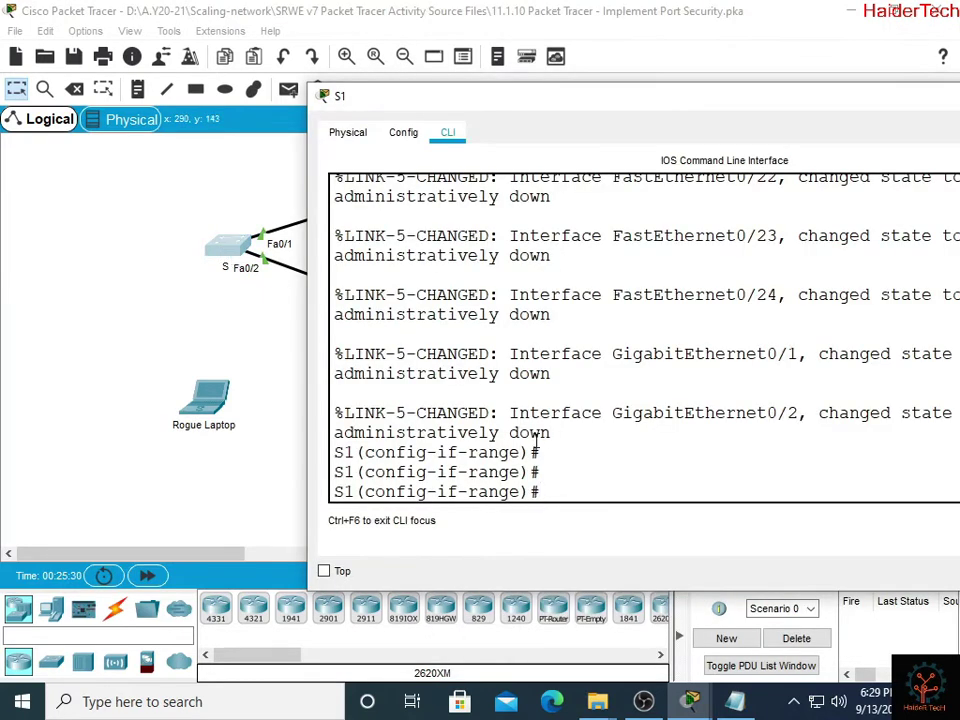
key("ctrl+z")
key("Return")
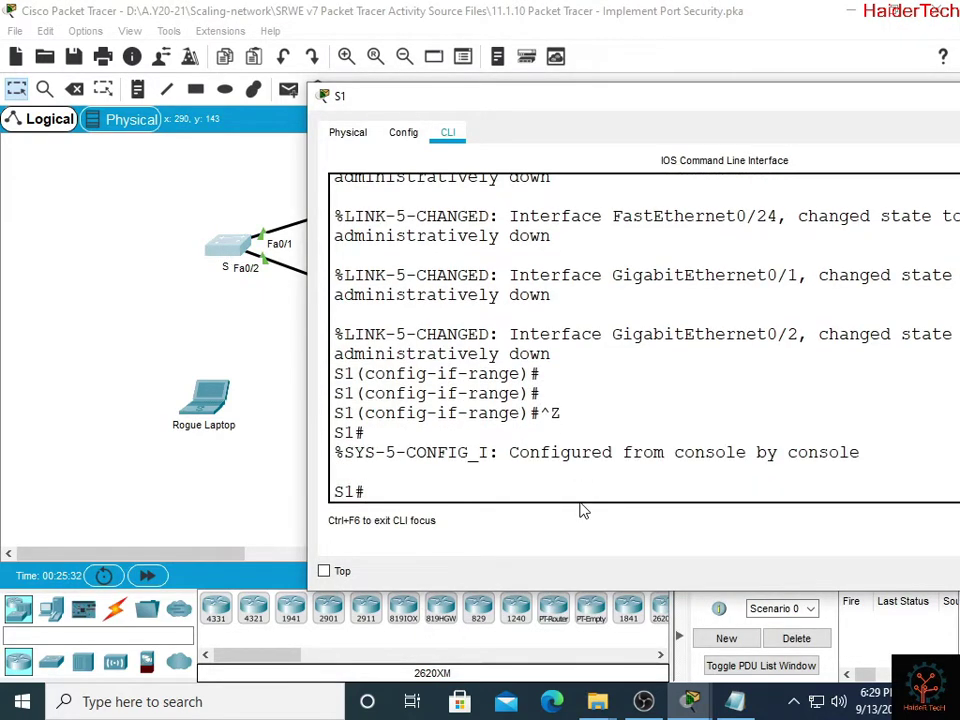
right_click(444, 499)
left_click(482, 532)
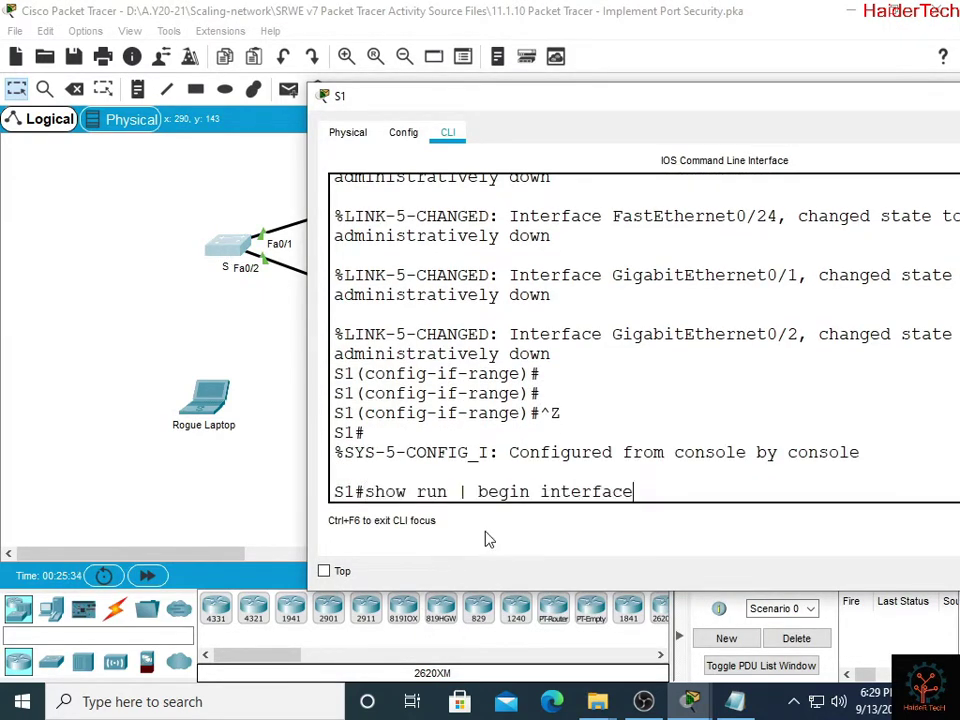
key("Return")
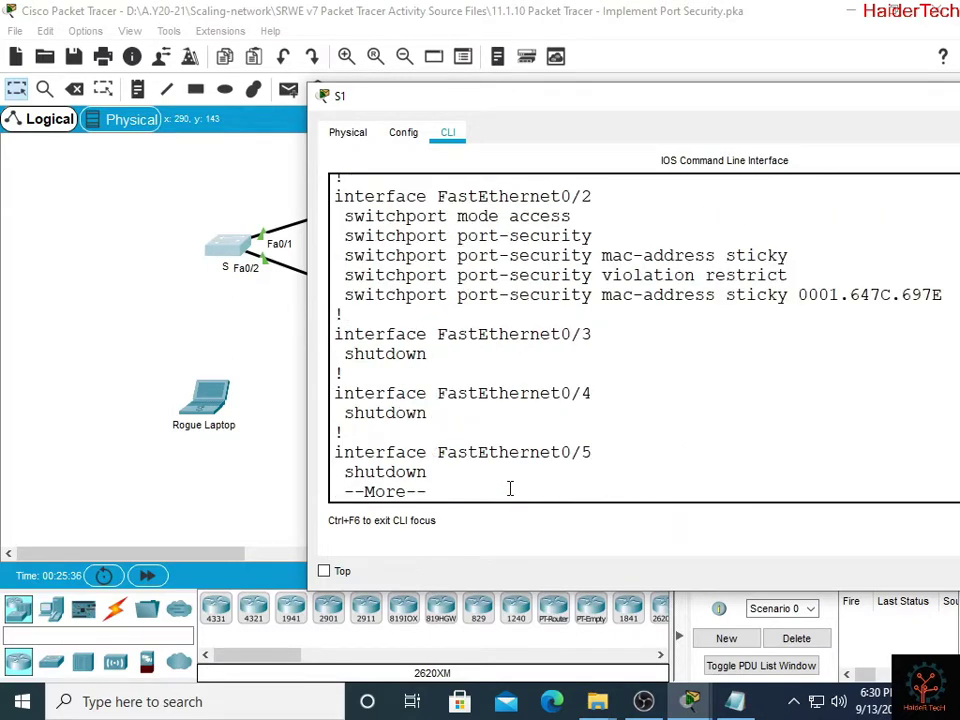
Step: Examine the sticky MAC addresses listed for FastEthernet0/1 and FastEthernet0/2 and compare the ports with the PC links in the topology
scroll(547, 441, "up", 3)
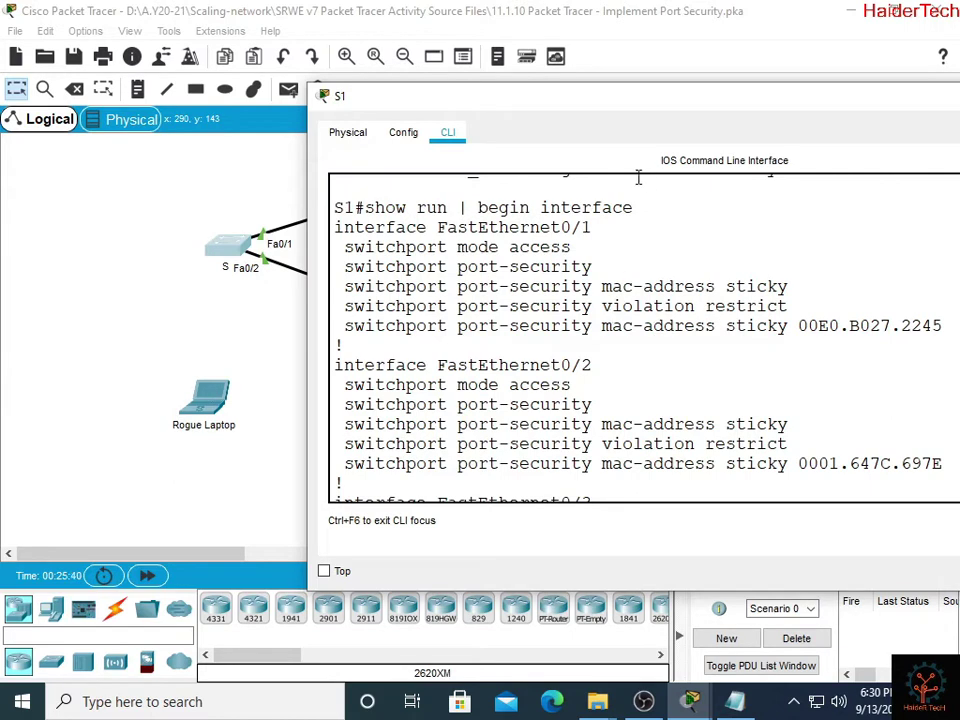
left_click_drag(600, 100, 436, 90)
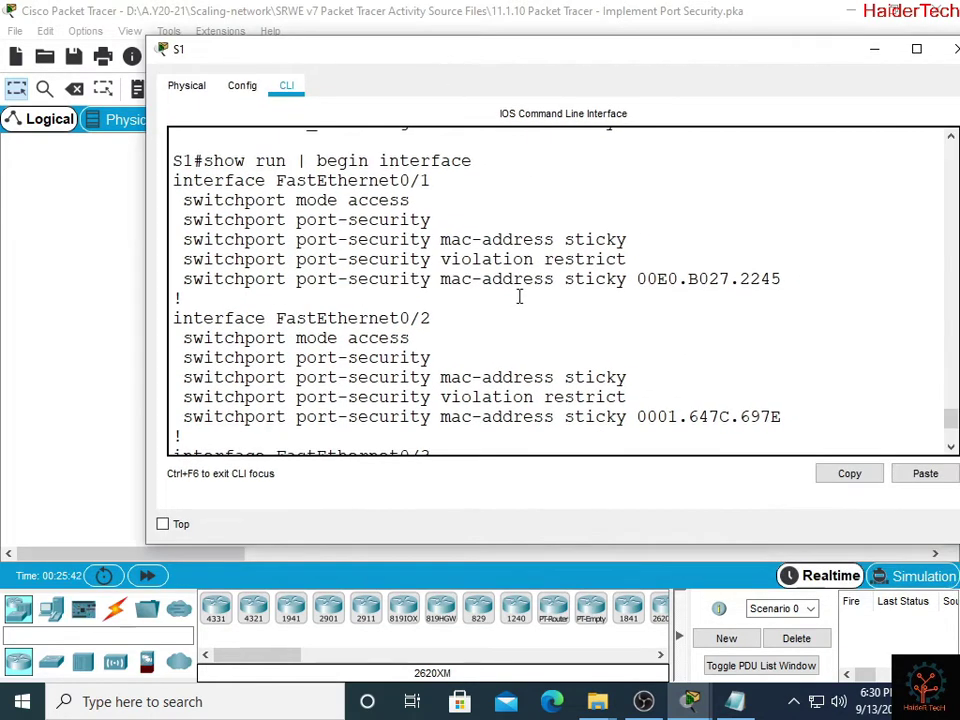
left_click_drag(782, 284, 636, 280)
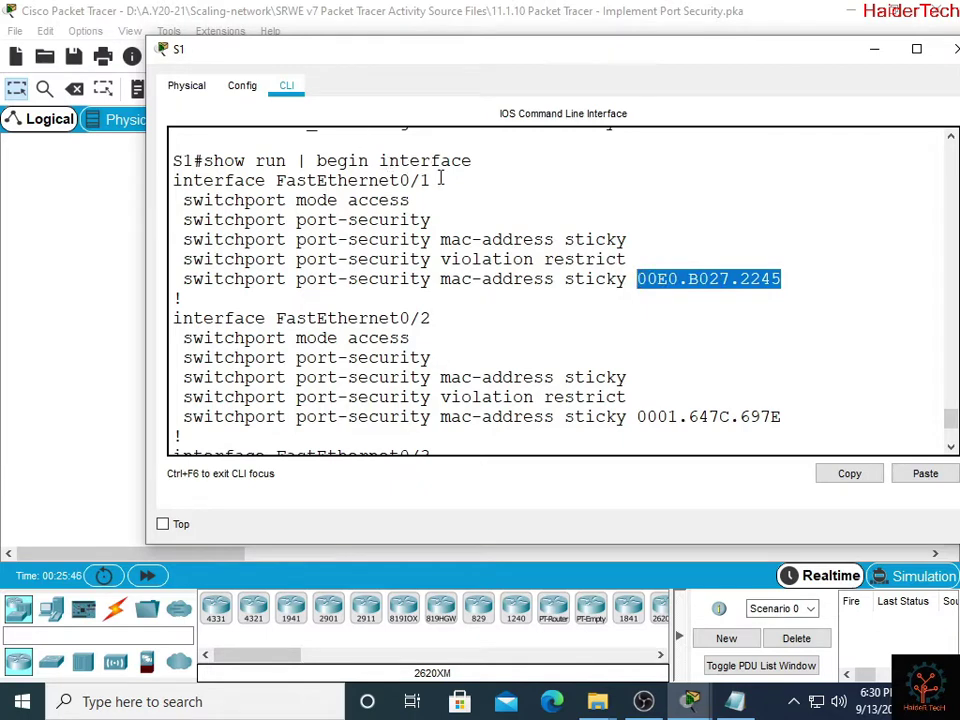
left_click_drag(432, 181, 278, 179)
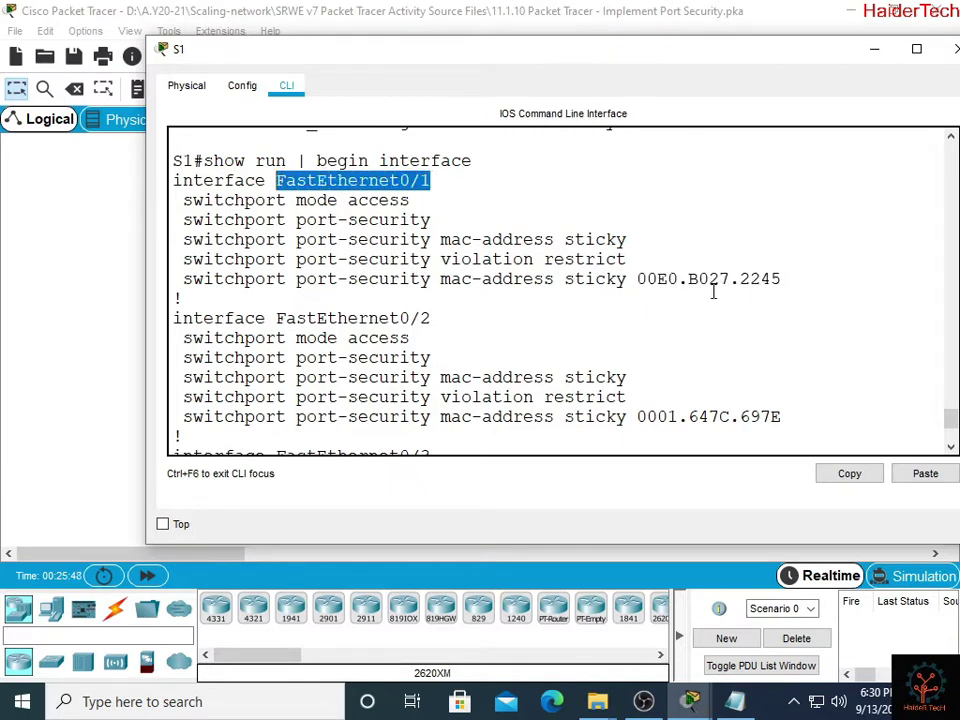
left_click_drag(795, 281, 636, 281)
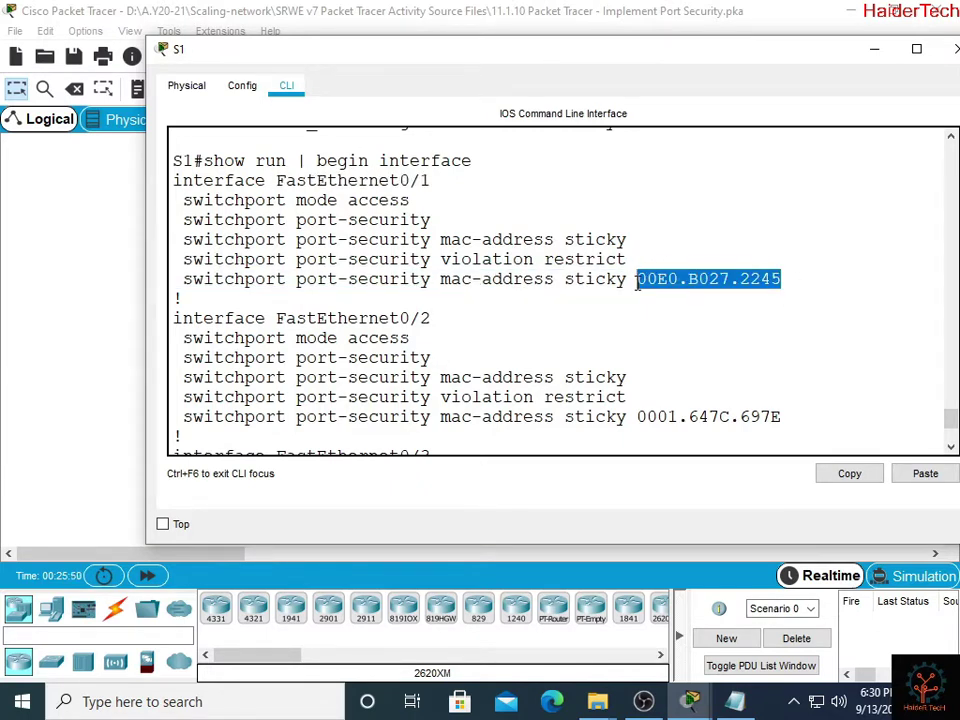
left_click_drag(432, 181, 287, 180)
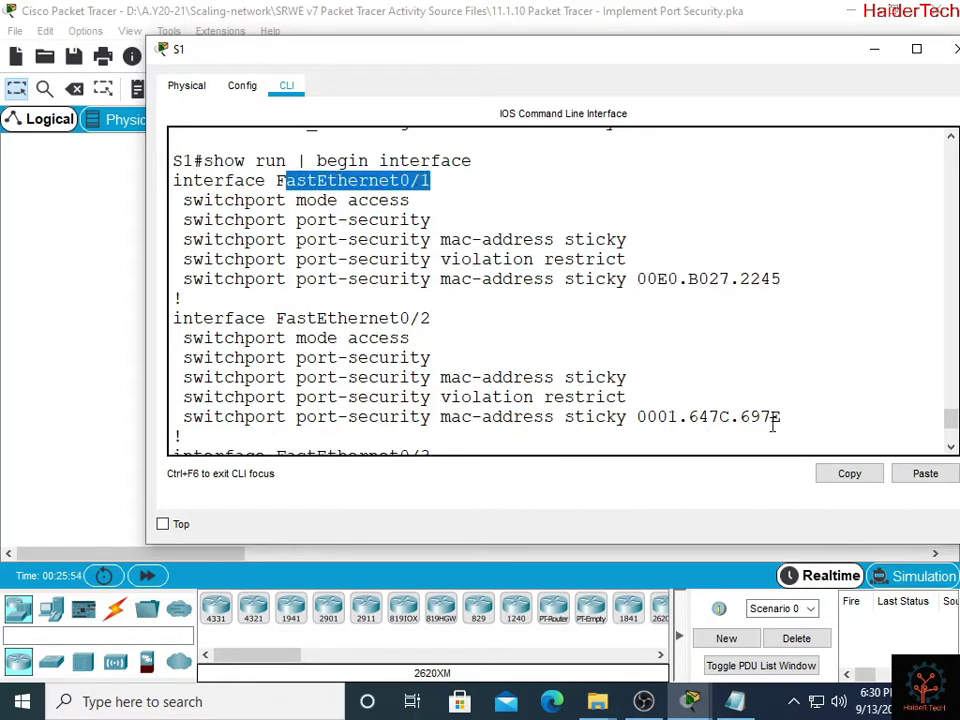
left_click_drag(782, 416, 637, 419)
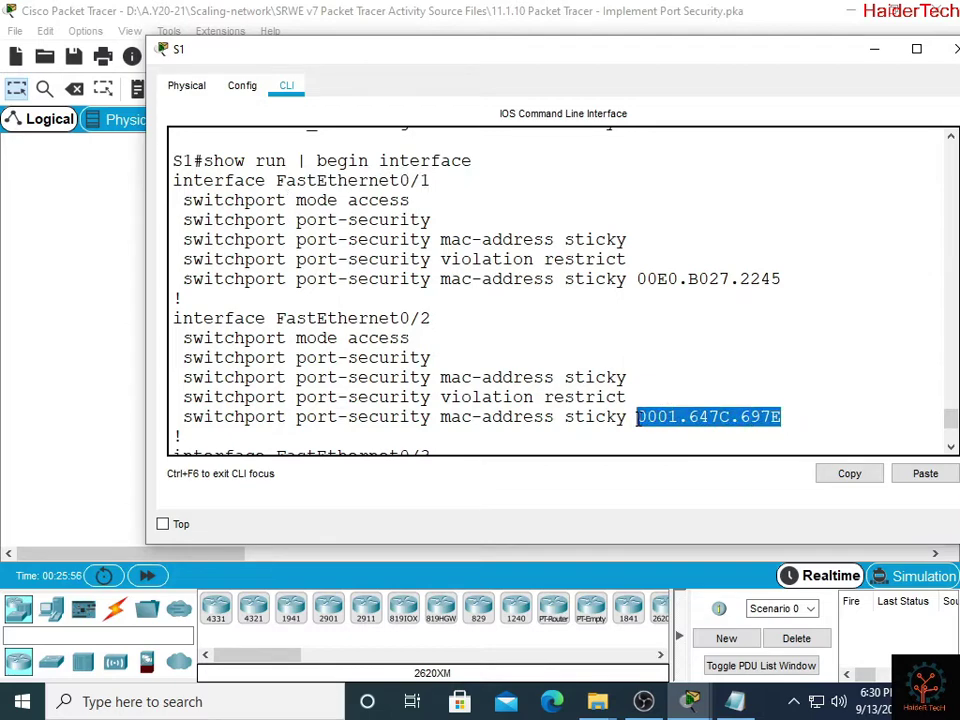
left_click_drag(432, 318, 267, 318)
left_click_drag(321, 50, 311, 308)
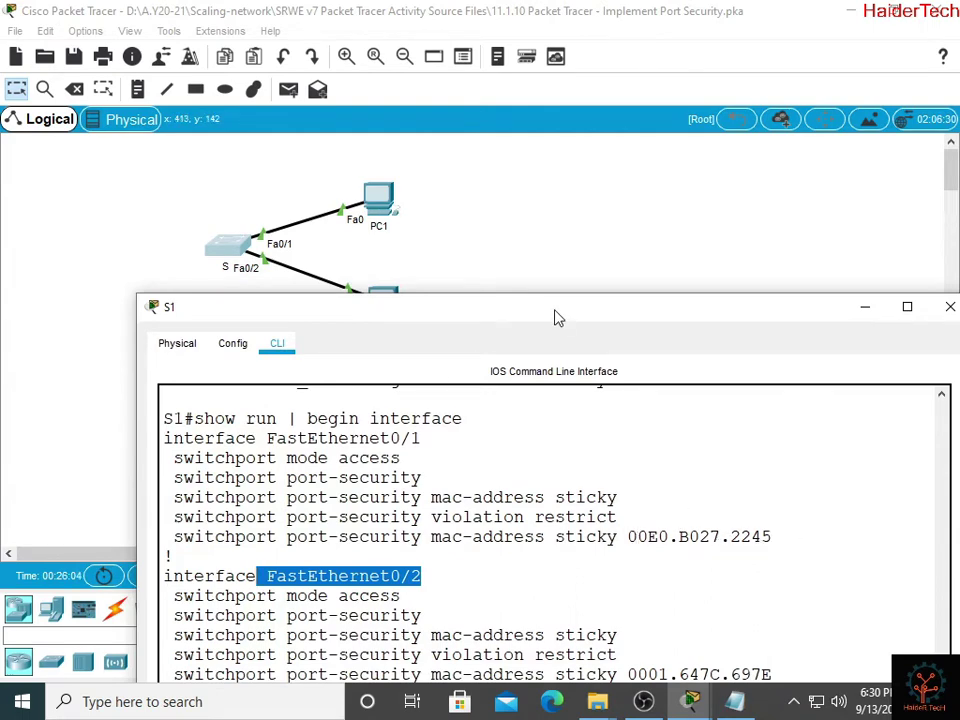
left_click_drag(555, 317, 602, 332)
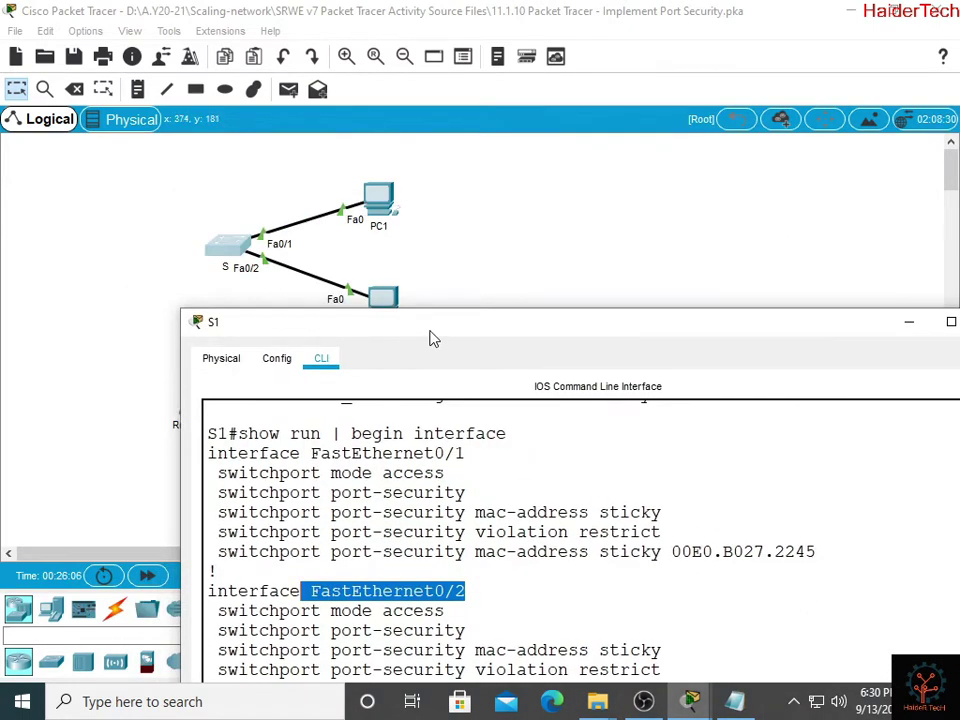
left_click_drag(433, 337, 410, 147)
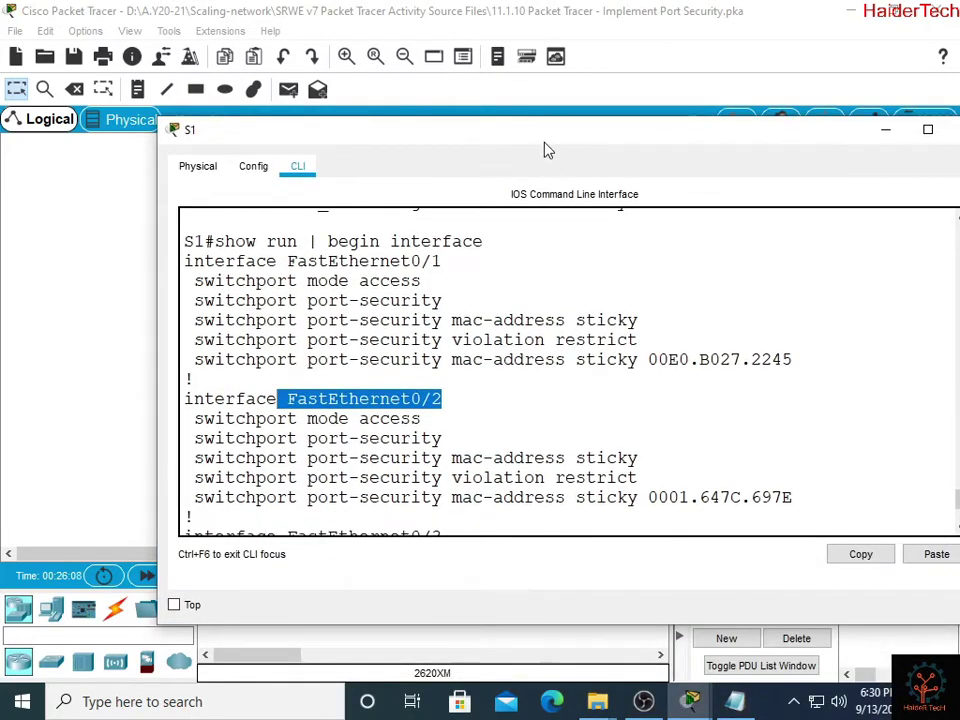
left_click_drag(546, 150, 491, 81)
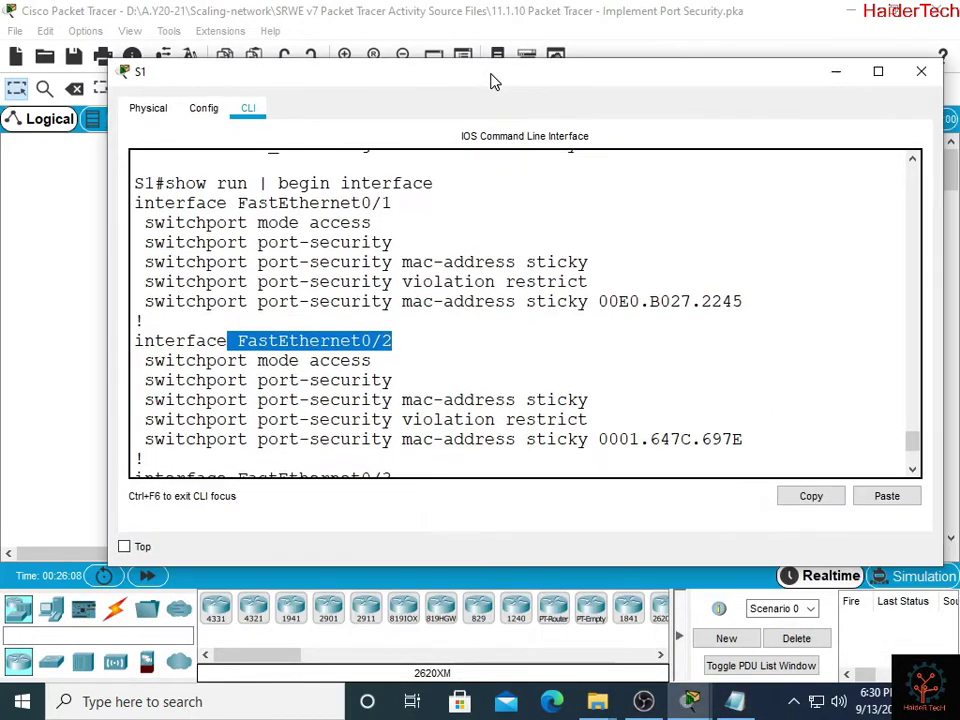
Step: Return to the activity instructions and read step c of Verify Port Security about the port-security show commands
left_click(690, 701)
left_click(318, 645)
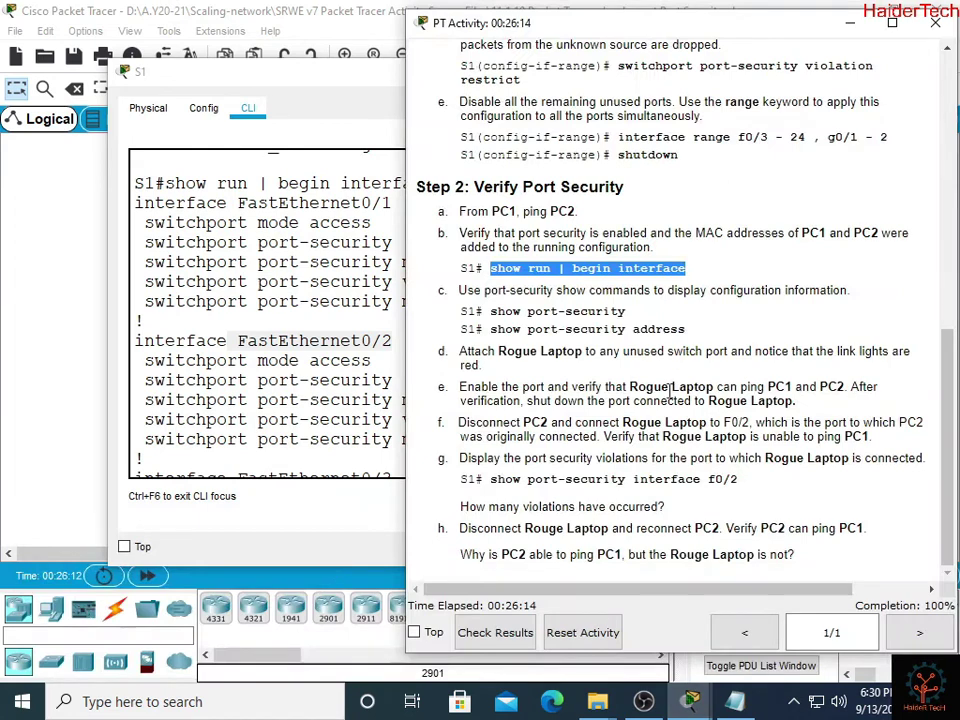
left_click_drag(474, 289, 847, 290)
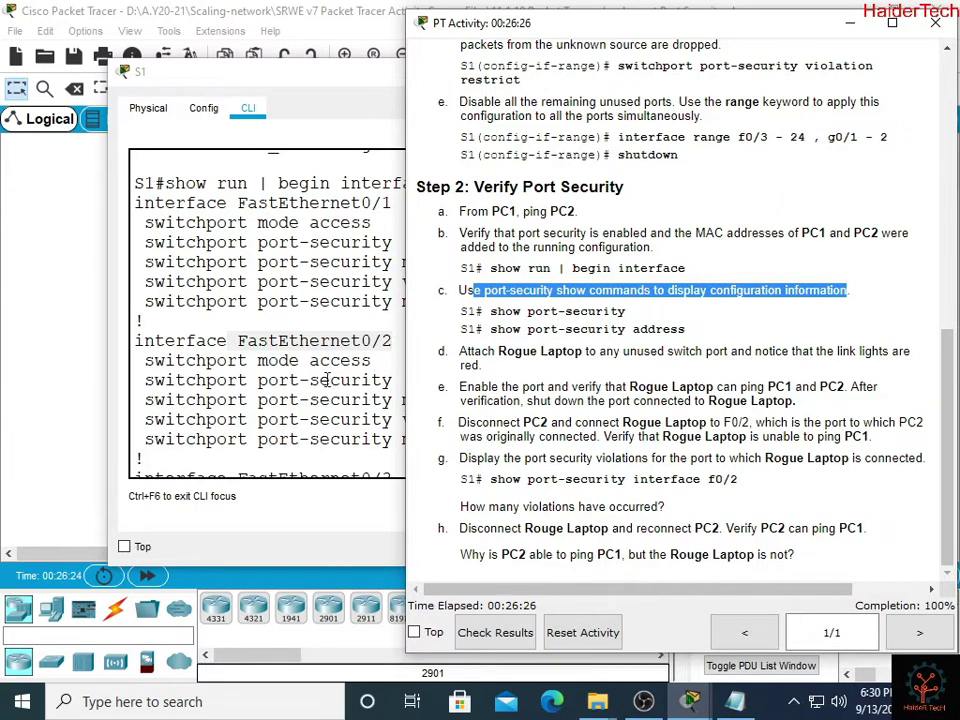
Step: Quit the paged output on S1, run show port-security, and check each port's address counts and security action
left_click(296, 360)
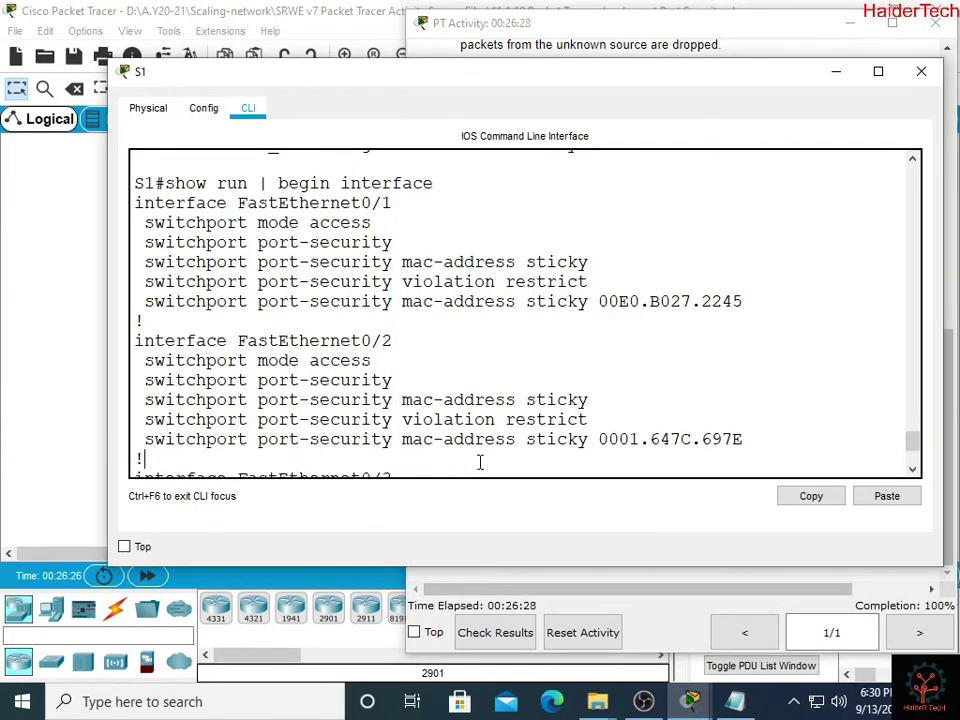
scroll(475, 462, "down", 3)
key("Return")
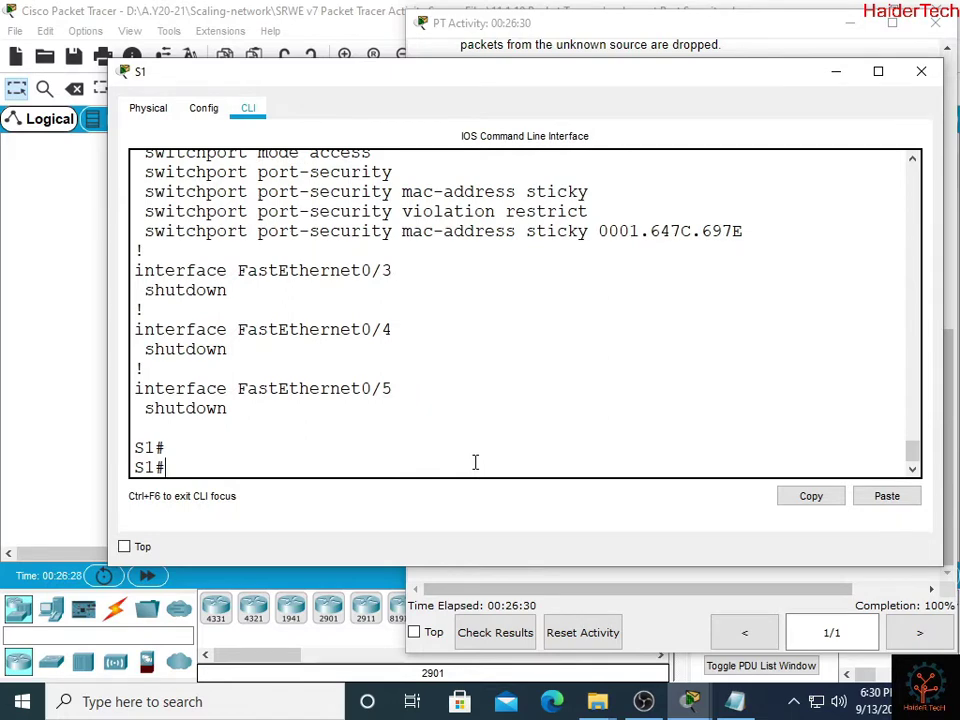
type("show por")
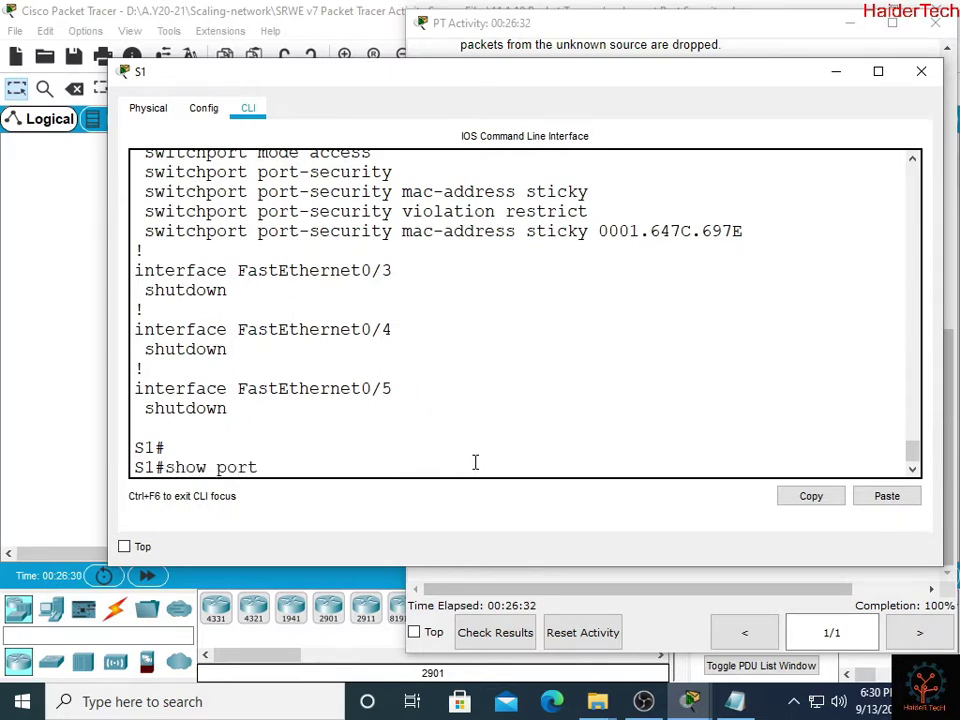
type("t")
key("Tab")
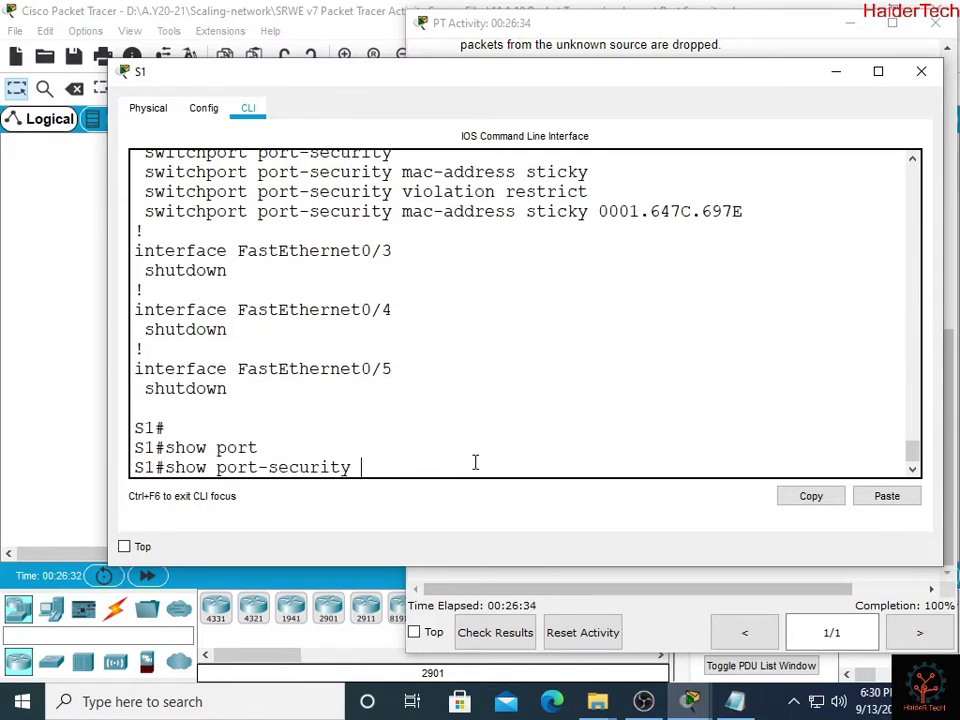
key("Return")
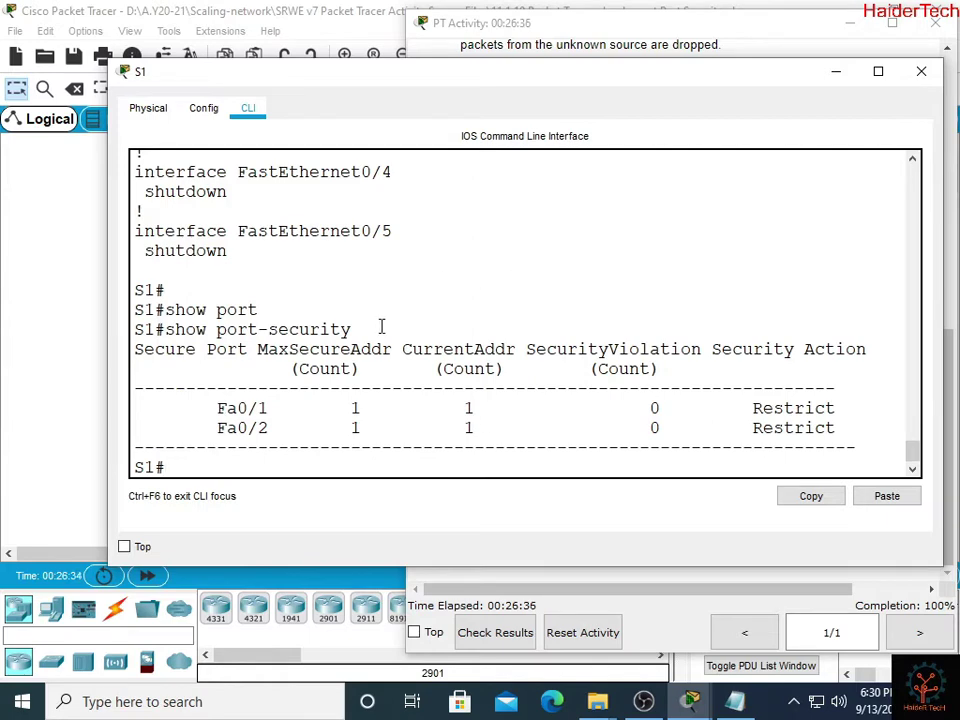
left_click_drag(279, 408, 187, 413)
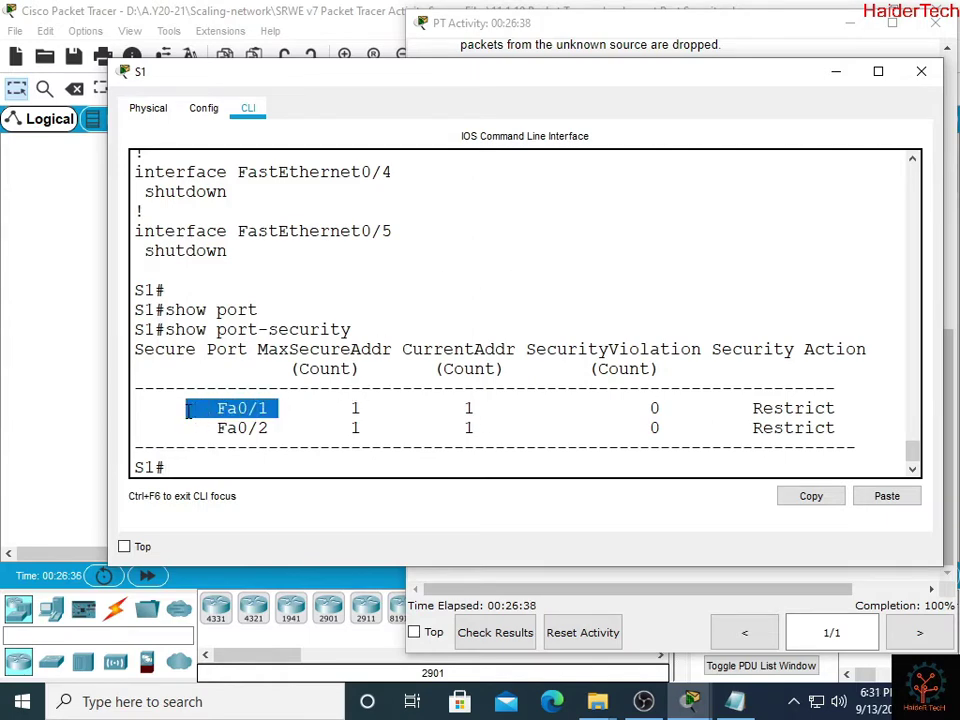
left_click_drag(350, 408, 381, 410)
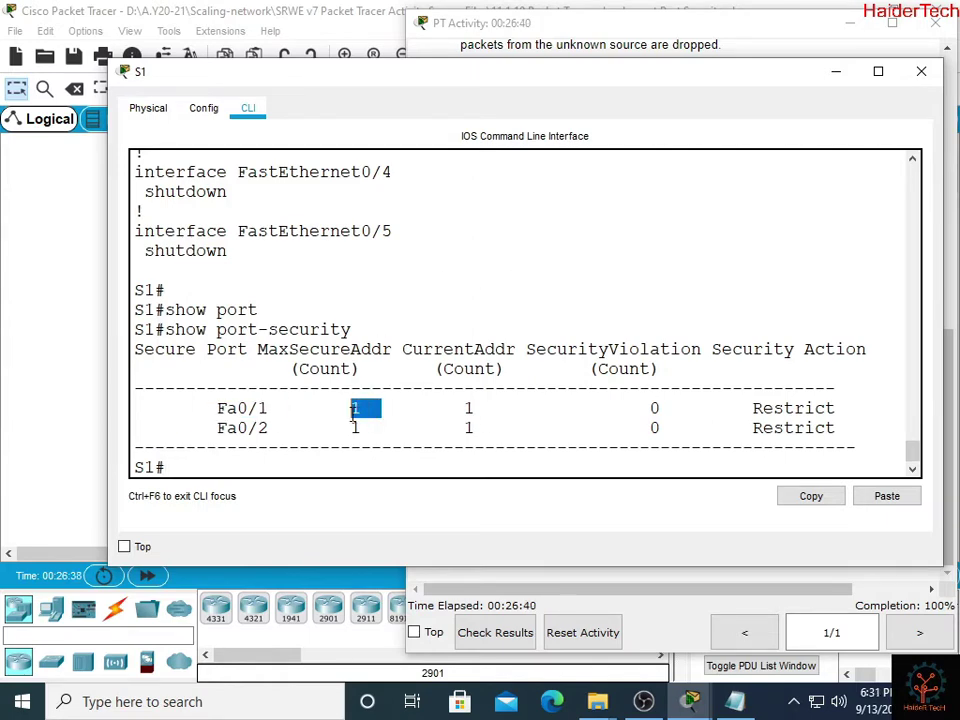
left_click_drag(485, 410, 443, 410)
left_click_drag(712, 349, 870, 348)
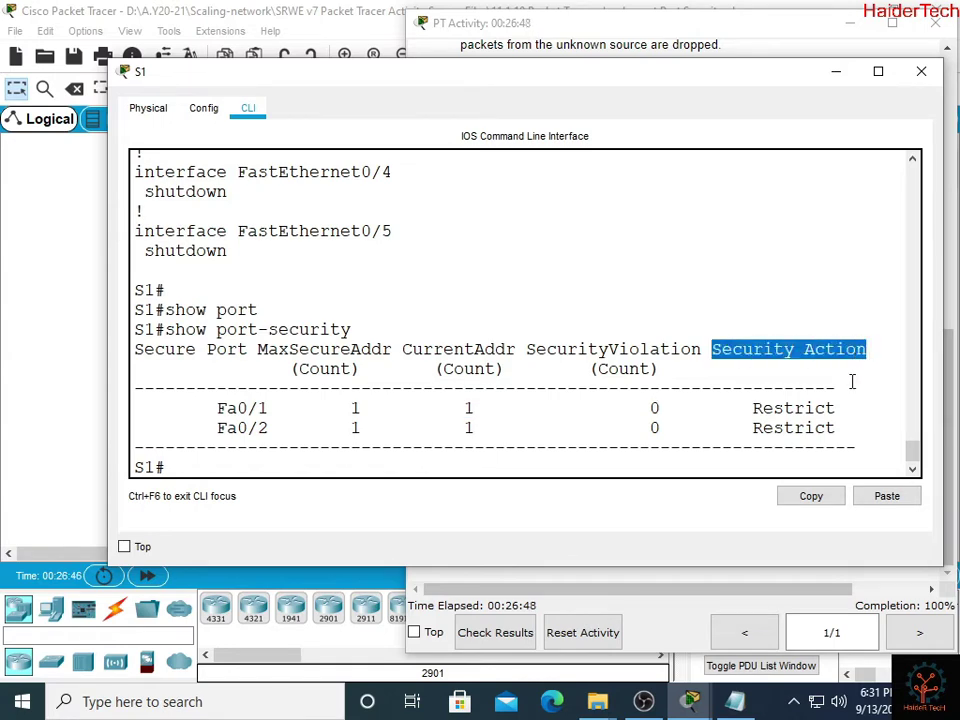
left_click_drag(754, 407, 826, 430)
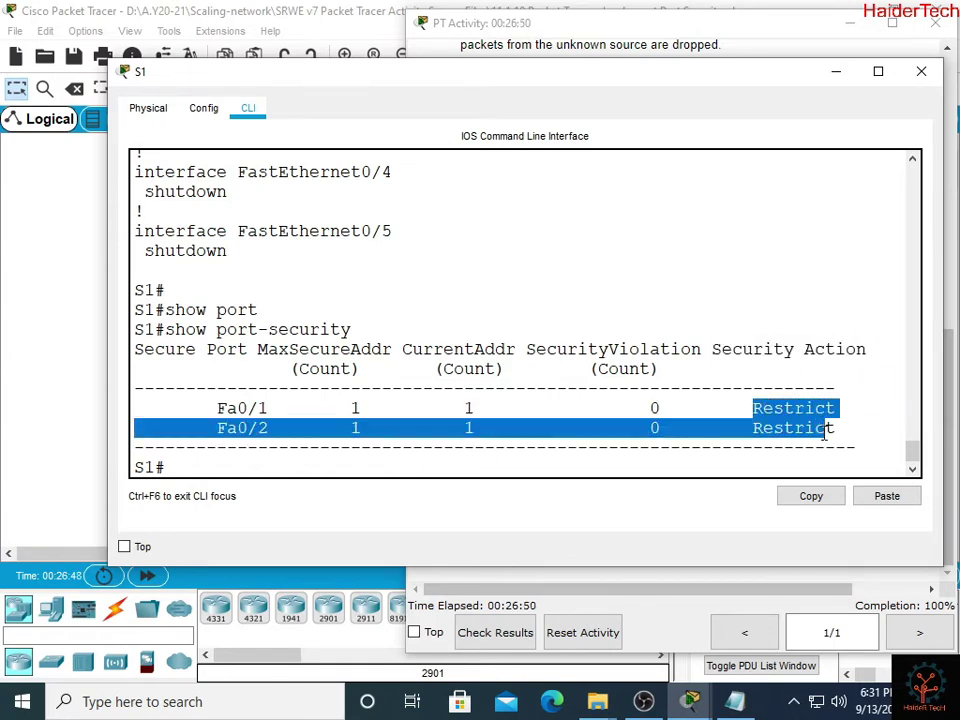
Step: Run show port-security address on S1 and match each secure MAC address to its port
left_click(201, 467)
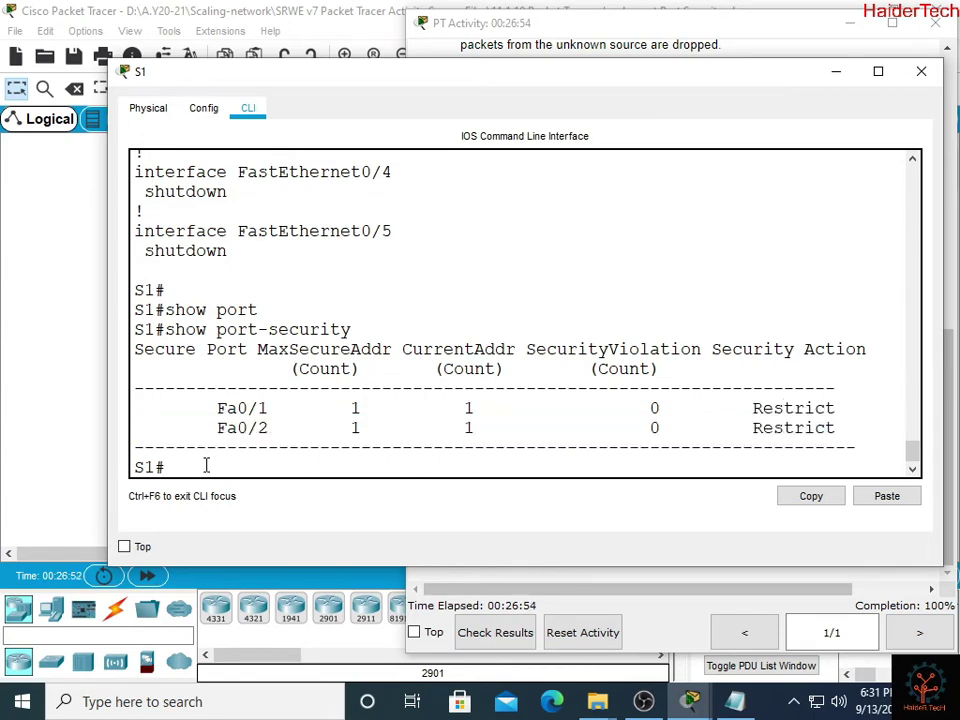
type("show po")
key("Tab")
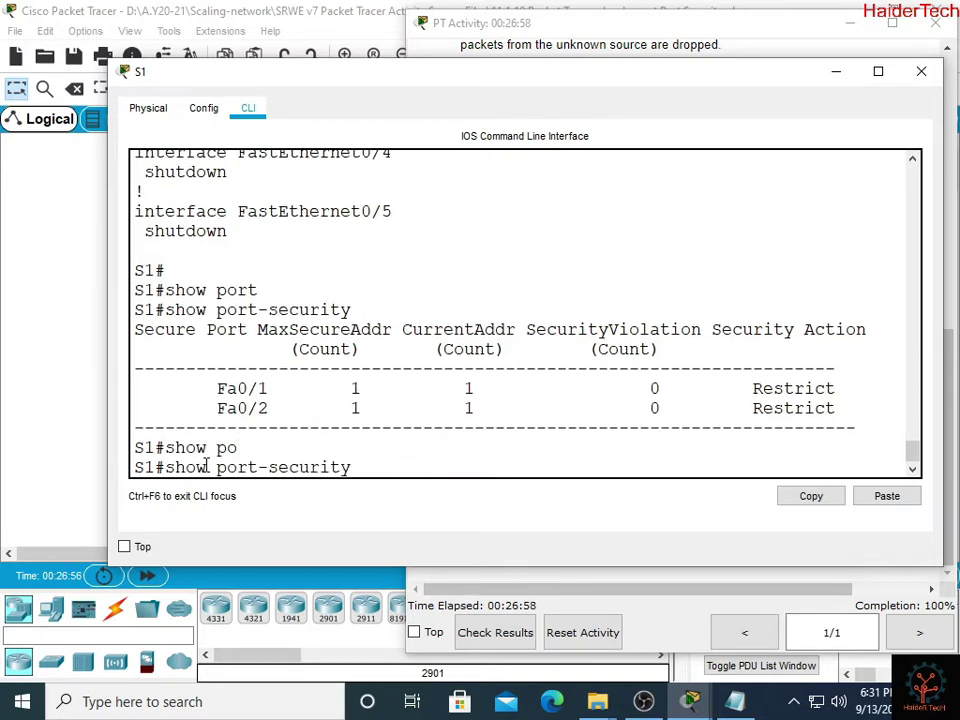
type("add")
key("Tab")
key("Return")
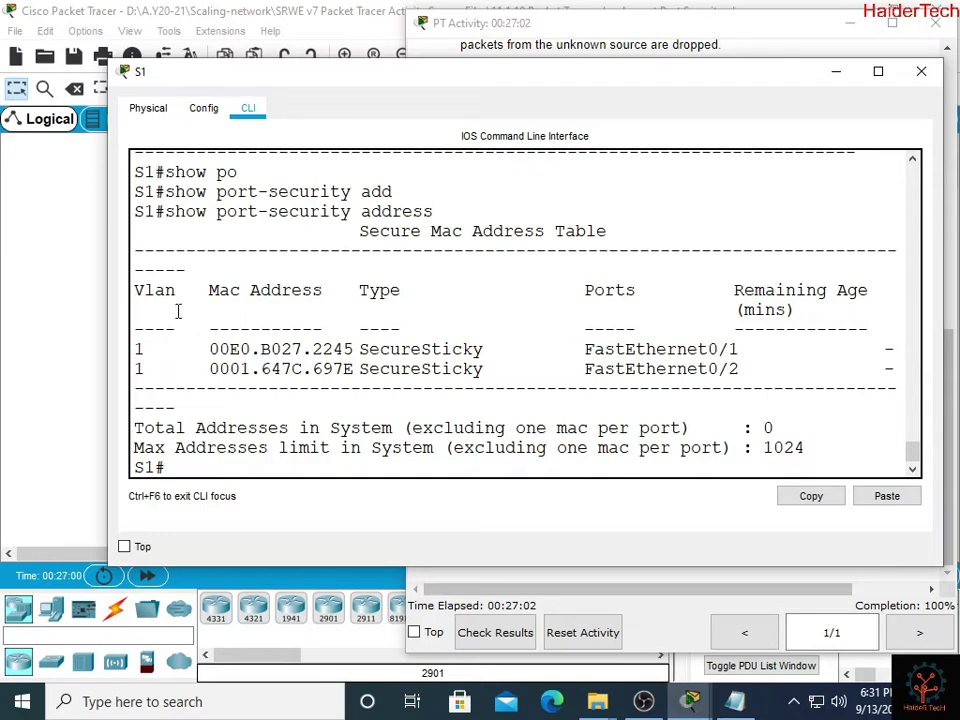
left_click_drag(214, 346, 354, 342)
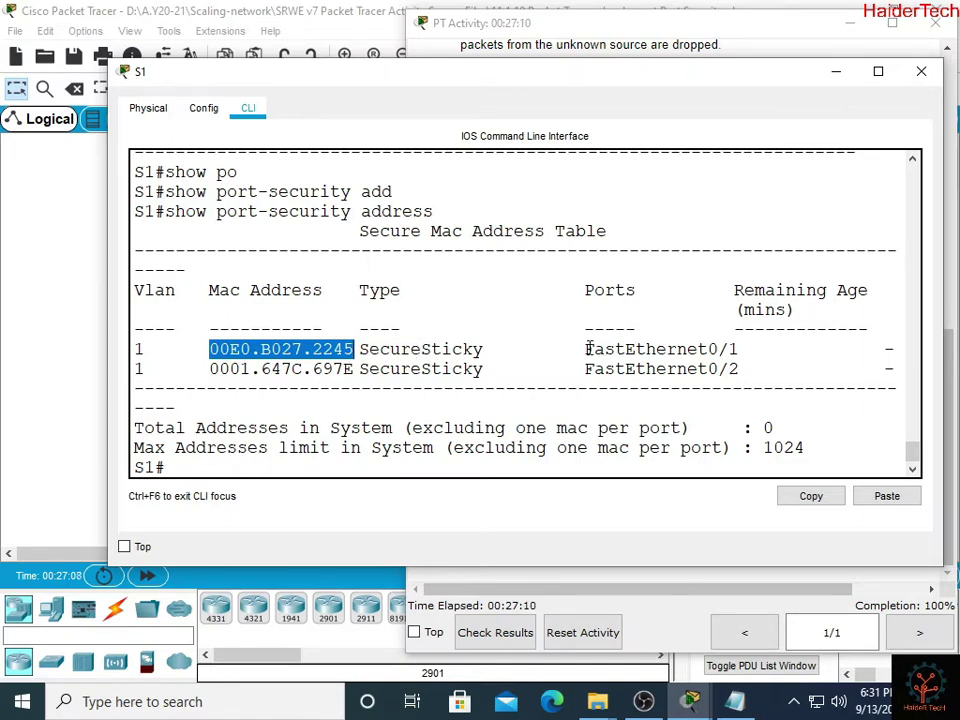
left_click_drag(585, 348, 745, 348)
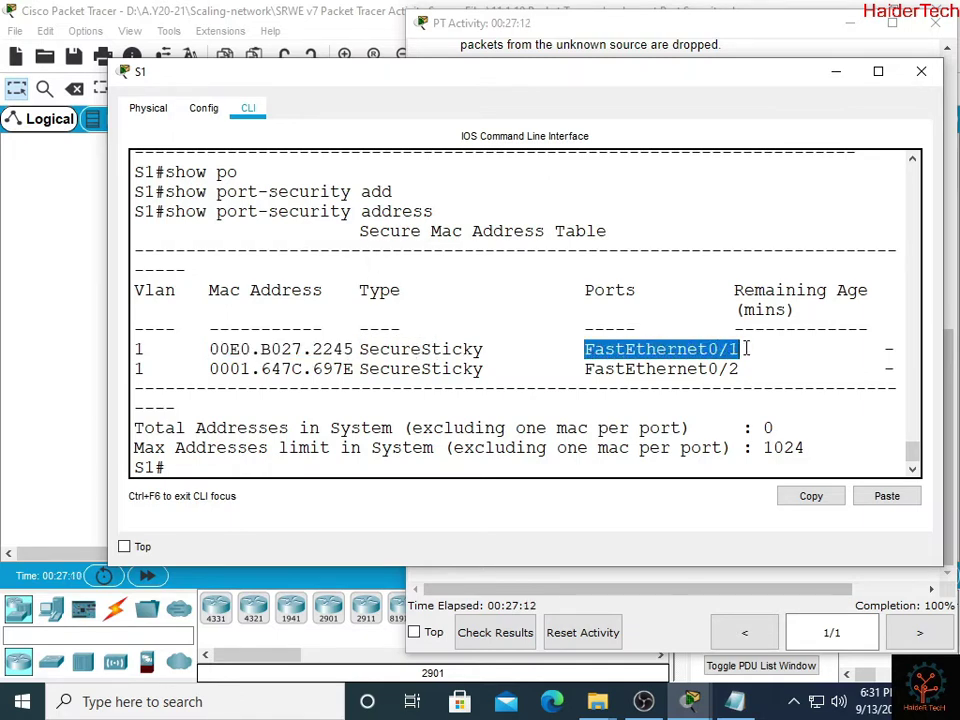
left_click_drag(209, 369, 356, 372)
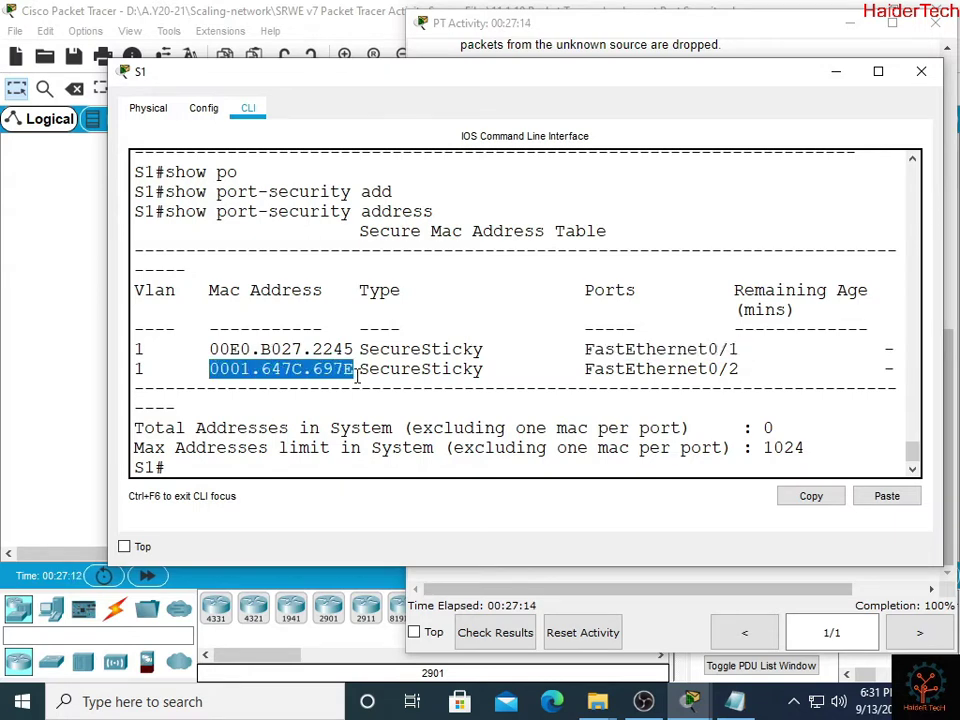
left_click_drag(586, 369, 740, 370)
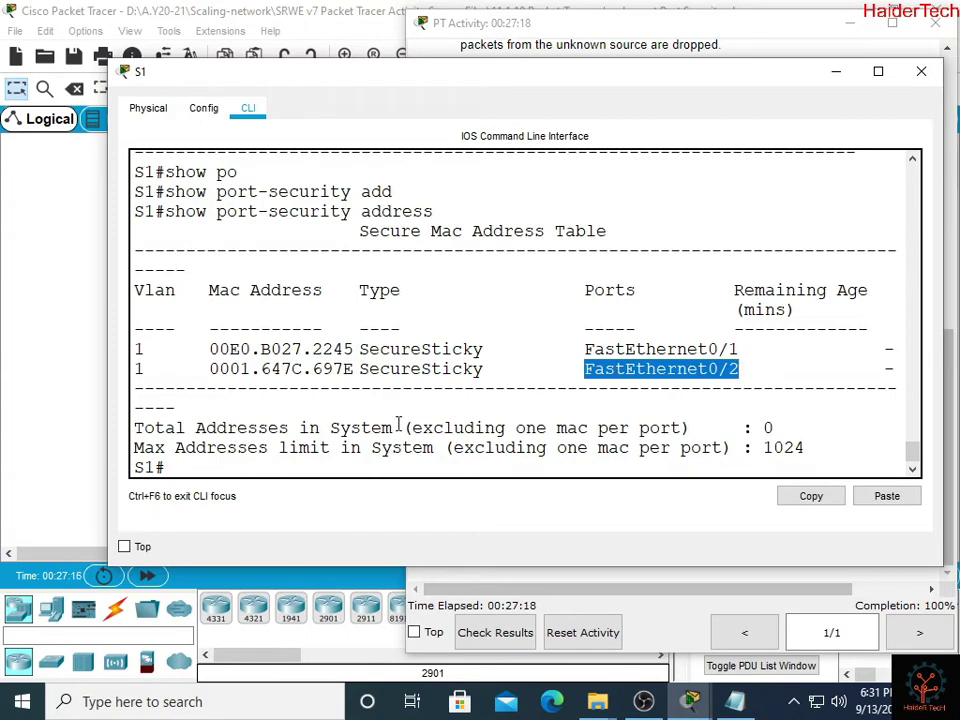
Step: Bring the activity instructions back and read step d of Verify Port Security about attaching Rogue Laptop
mouse_move(690, 701)
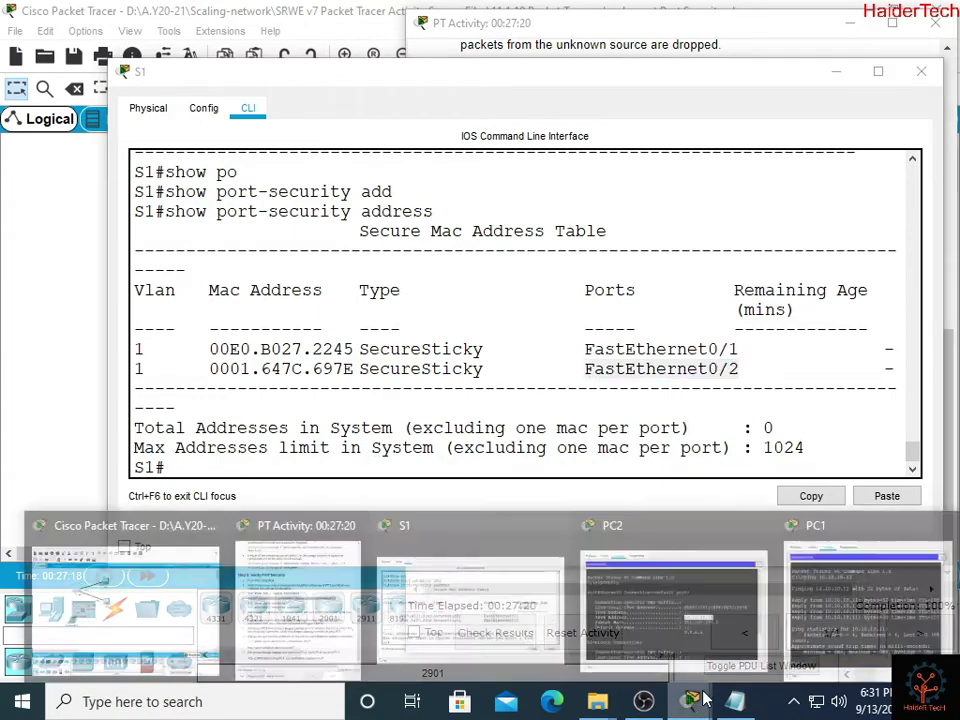
left_click(315, 621)
left_click(570, 375)
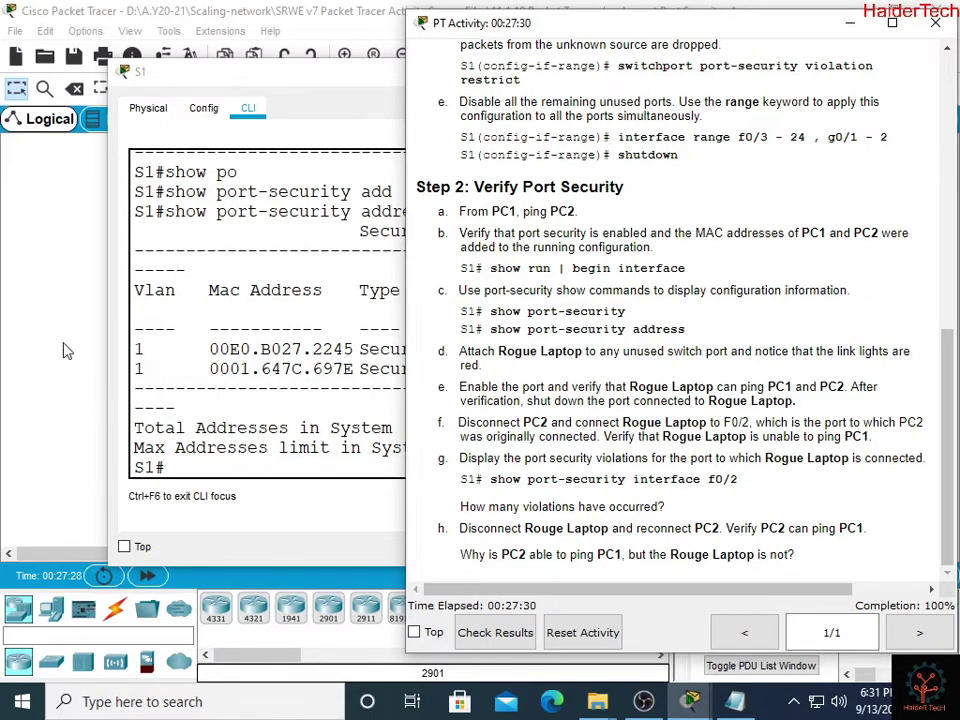
Step: Connect Rogue Laptop to S1's unused FastEthernet0/3 port with a copper straight-through cable
left_click(66, 407)
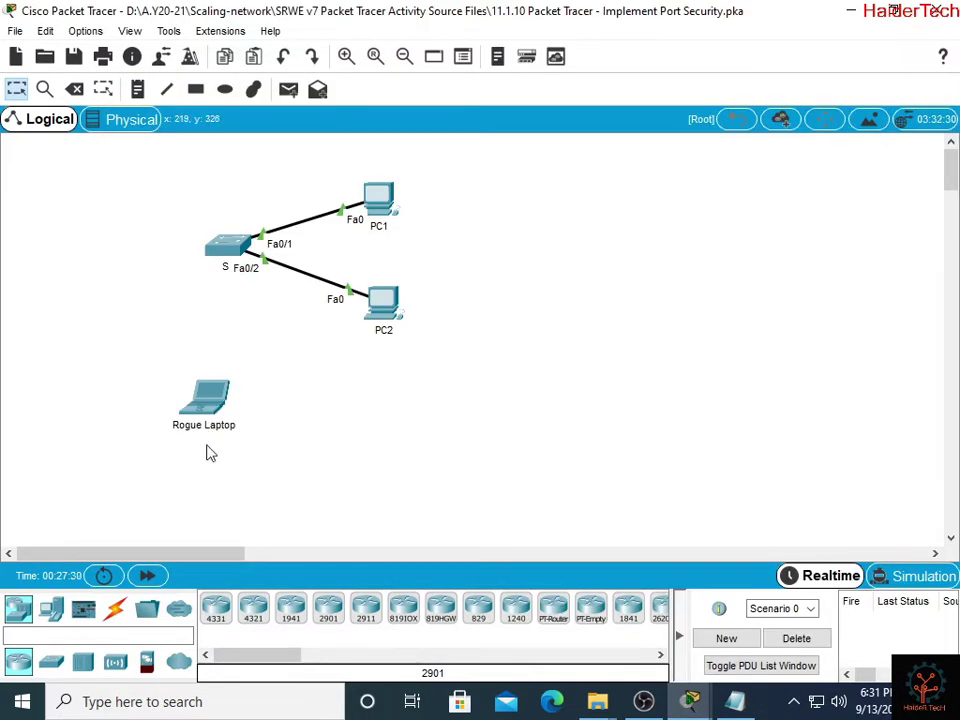
left_click(116, 609)
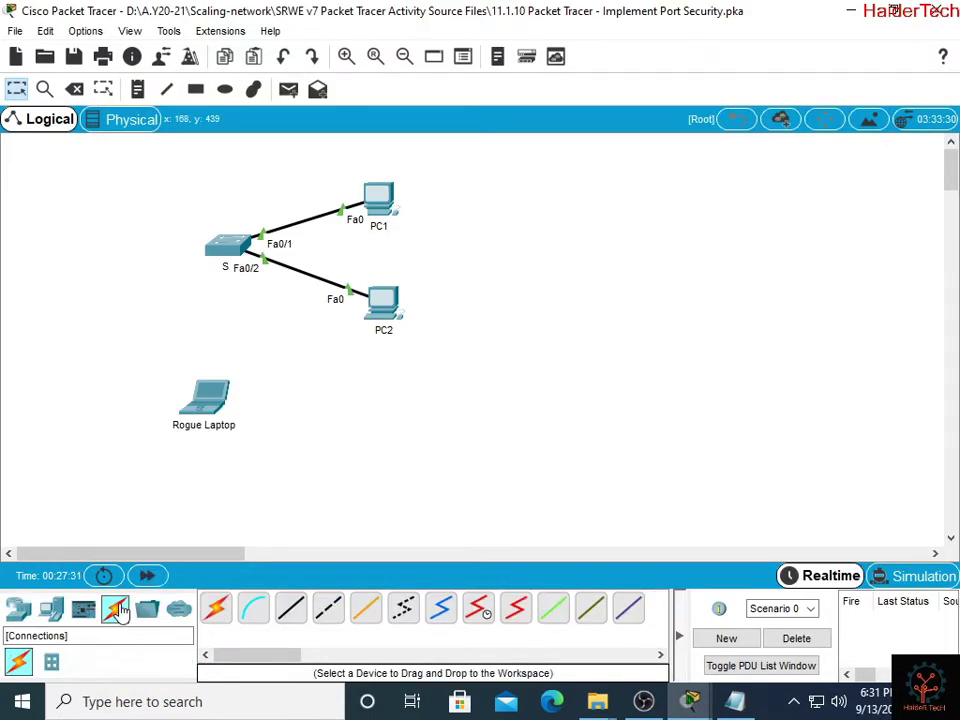
left_click(288, 612)
left_click(193, 407)
left_click(255, 473)
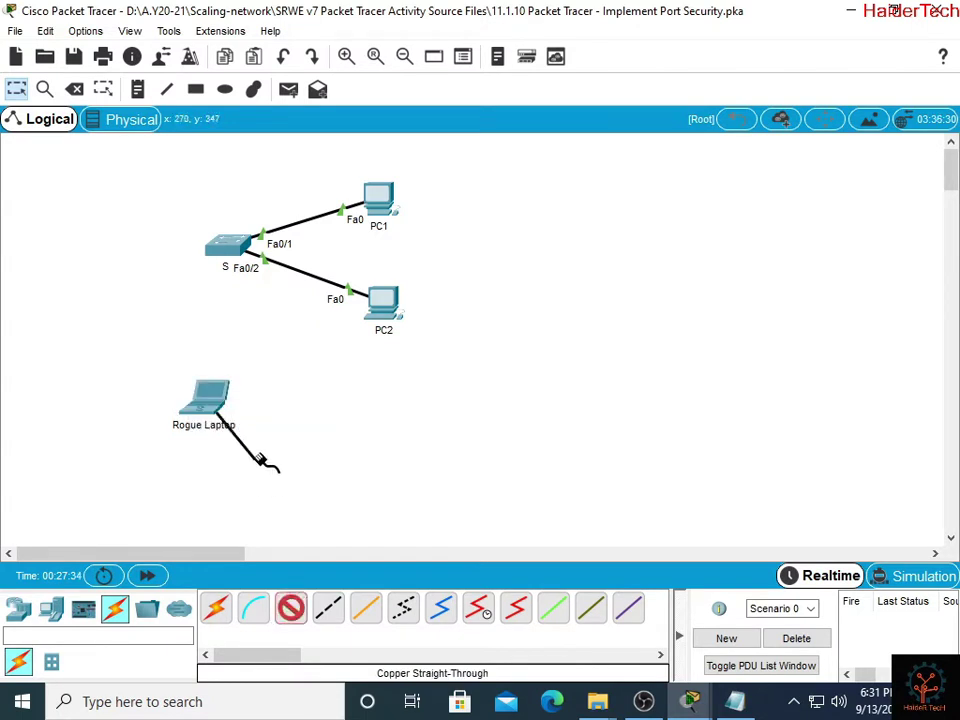
left_click(233, 247)
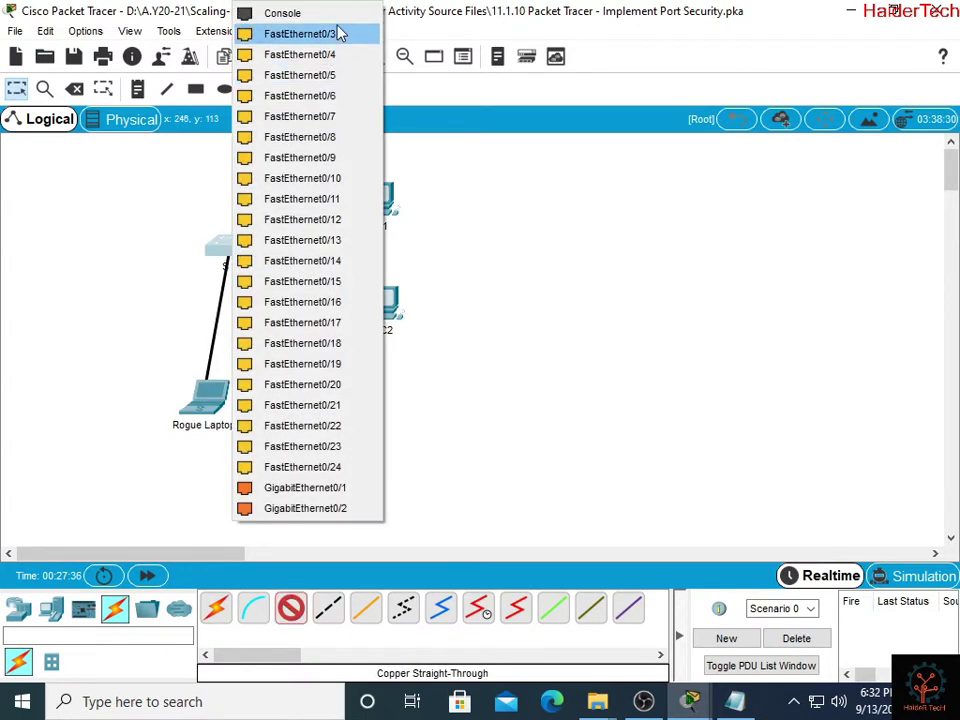
left_click(258, 30)
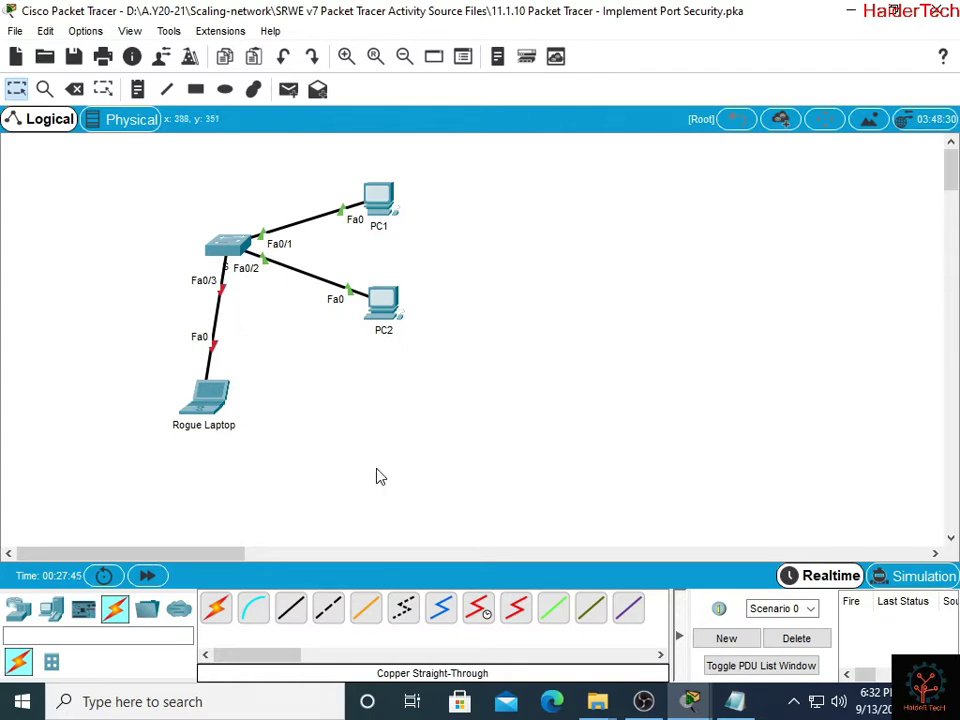
Step: Return to the activity instructions and read step e of Verify Port Security about enabling Rogue Laptop's port and pinging
mouse_move(690, 699)
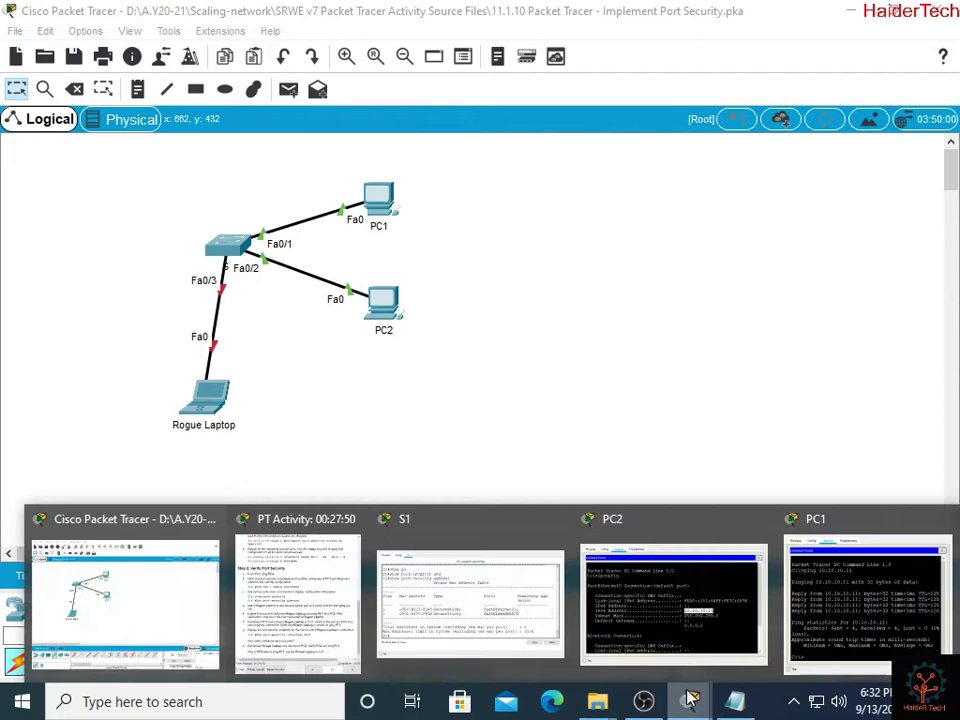
left_click(274, 615)
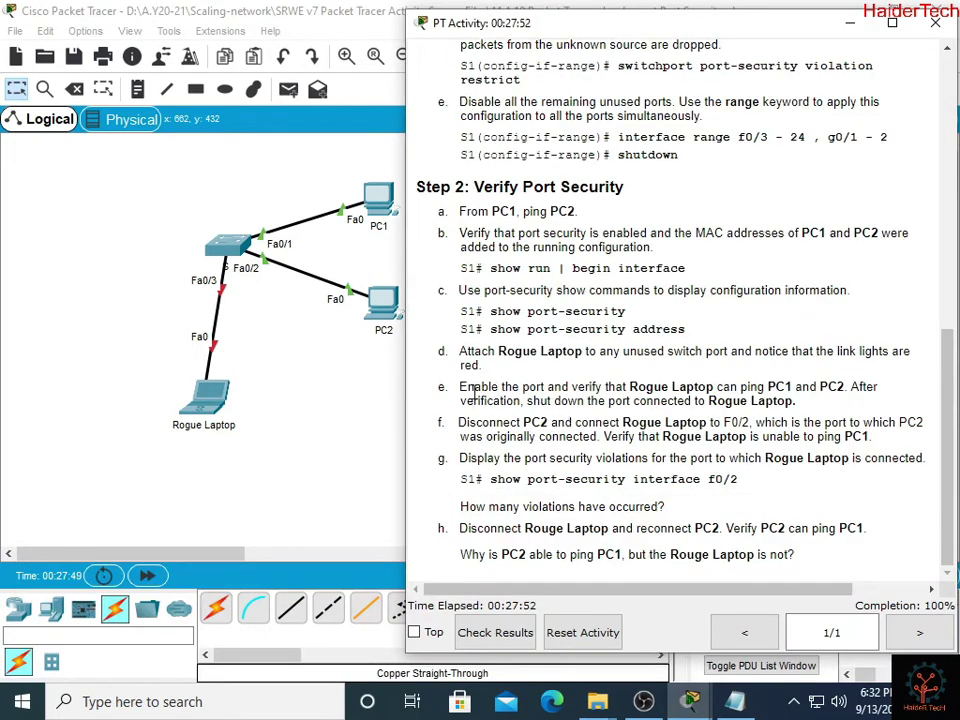
left_click_drag(461, 387, 840, 378)
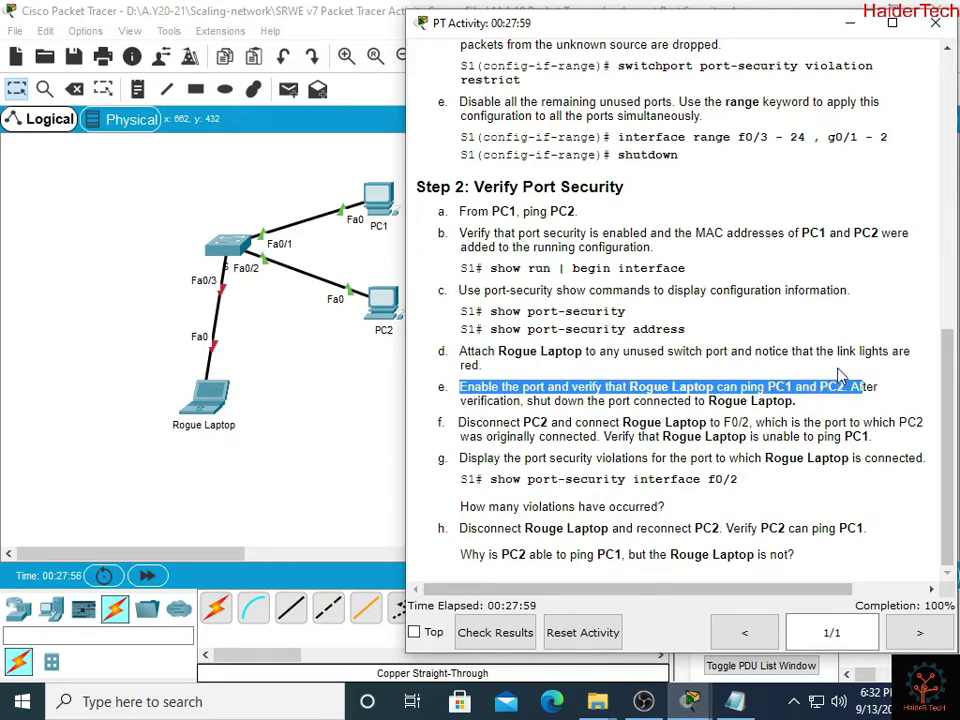
Step: Open S1's command line and enter global configuration mode with configure terminal
left_click(228, 250)
left_click(240, 468)
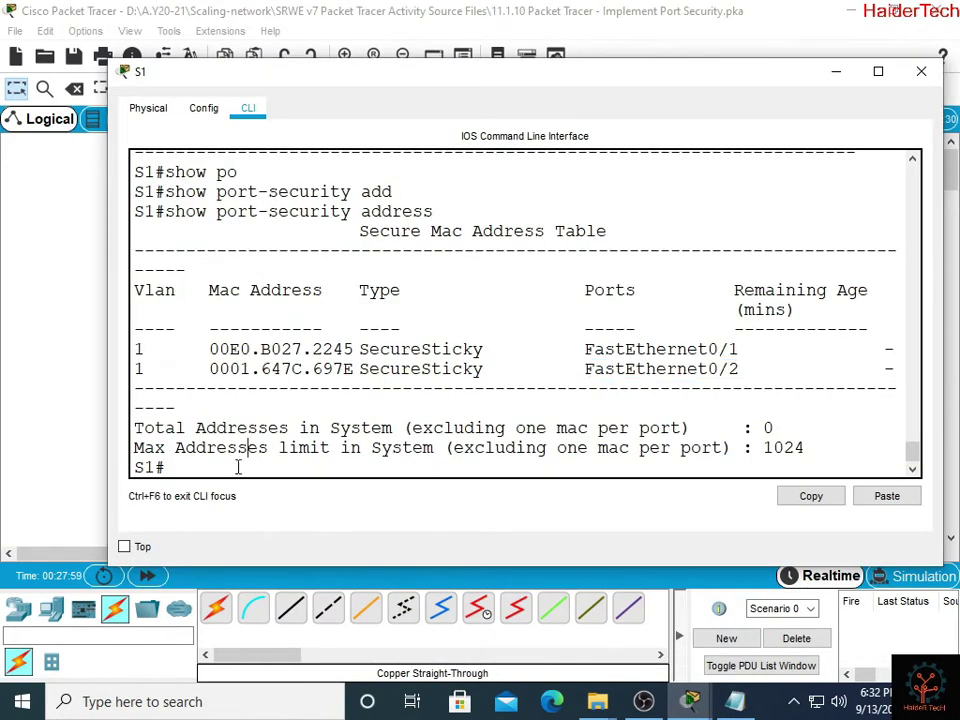
type("conf")
key("Tab")
type("ter")
key("Tab")
key("Return")
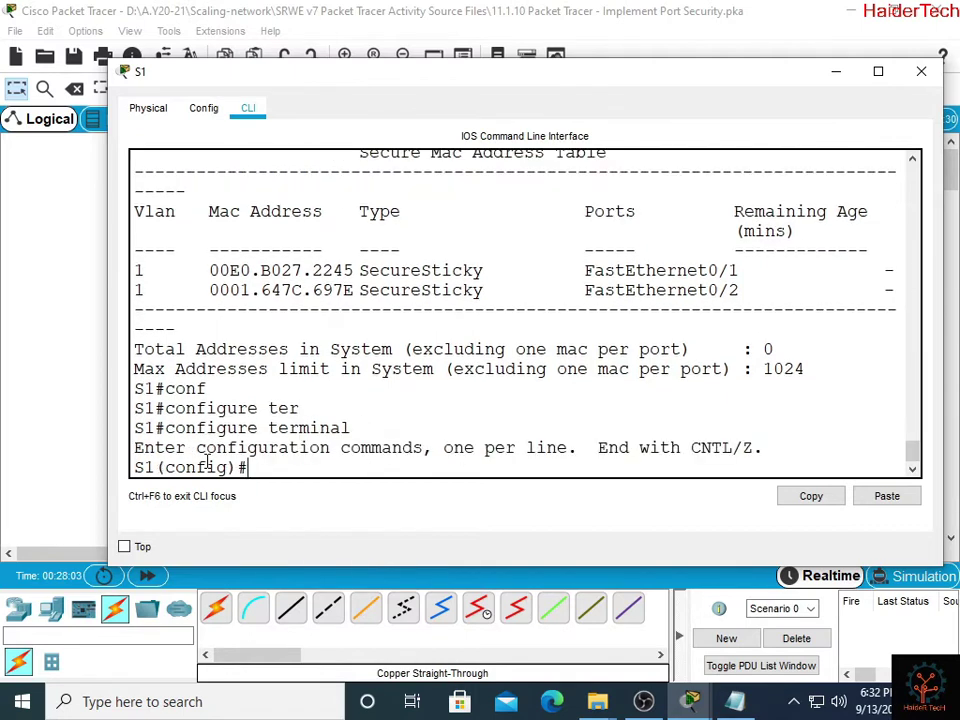
Step: Enter interface configuration mode on S1 for interface fastEthernet 0/3
type("fas")
key("Tab")
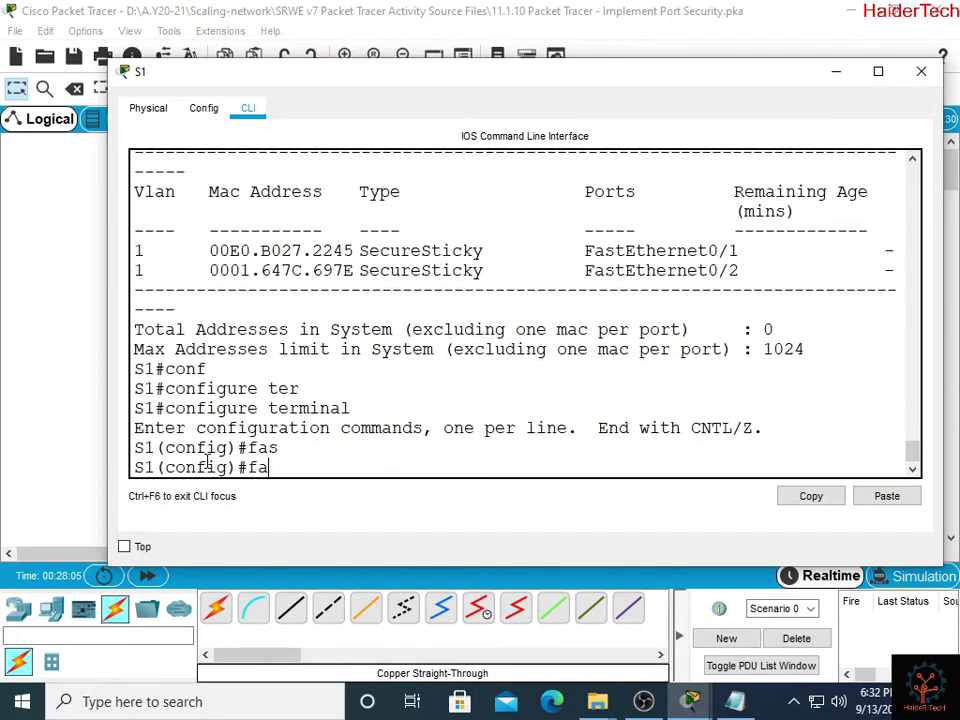
key("Tab")
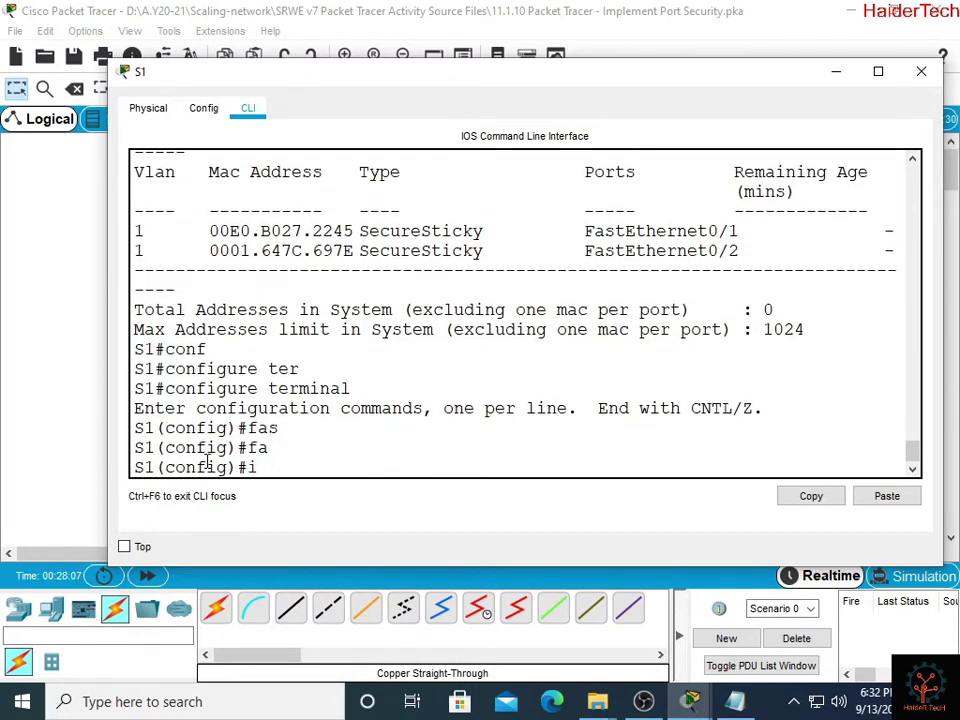
type("nter")
key("Tab")
type("fas")
key("Tab")
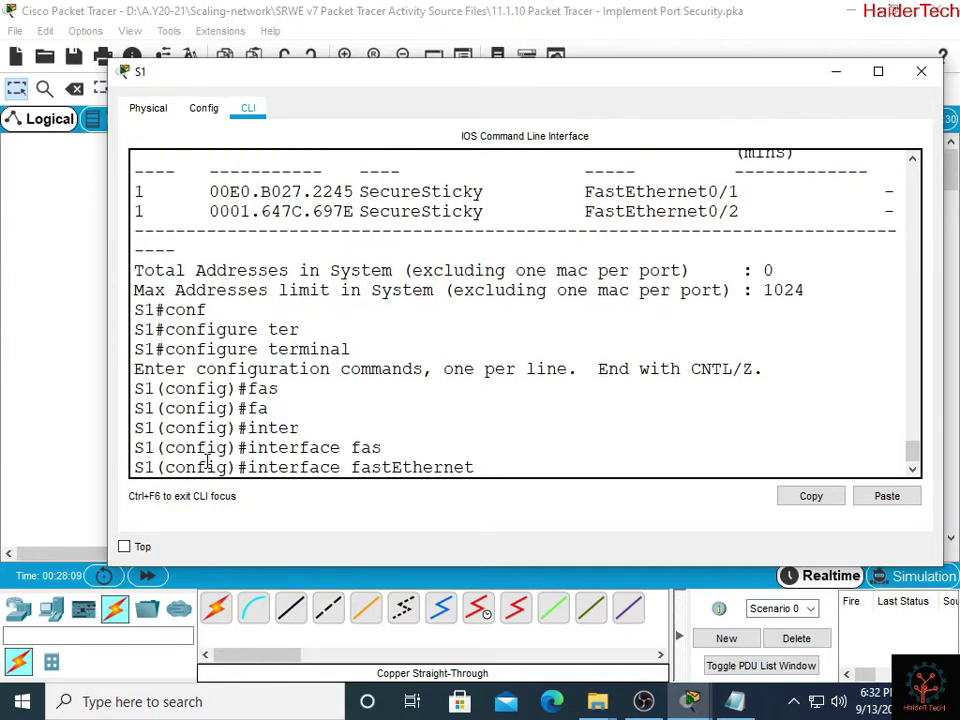
type("0/3")
key("Return")
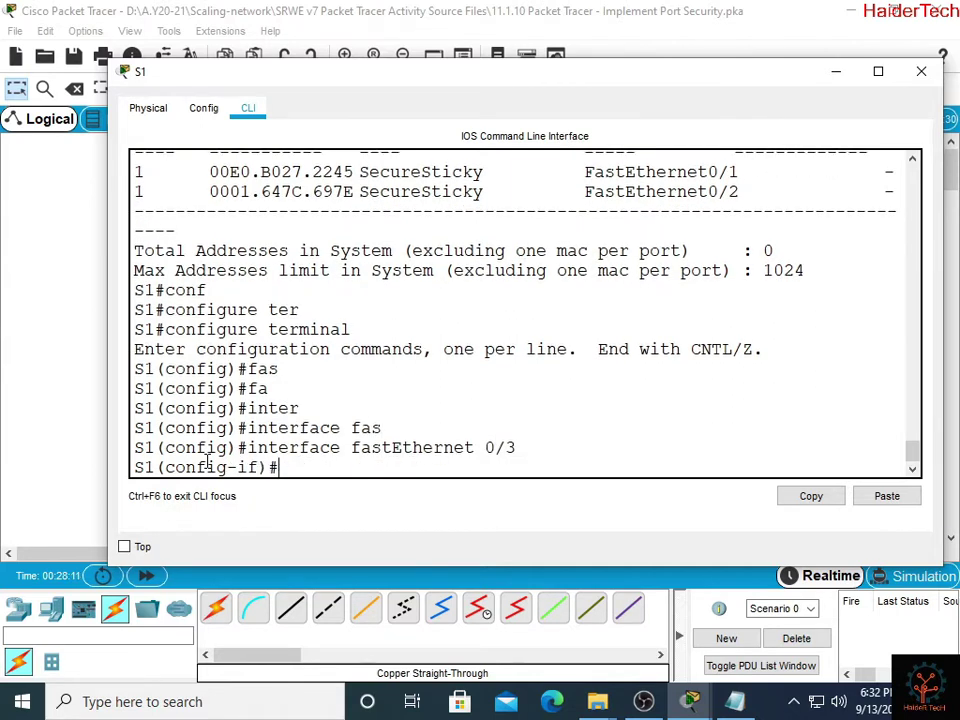
type("nosh")
key("Tab")
key("Return")
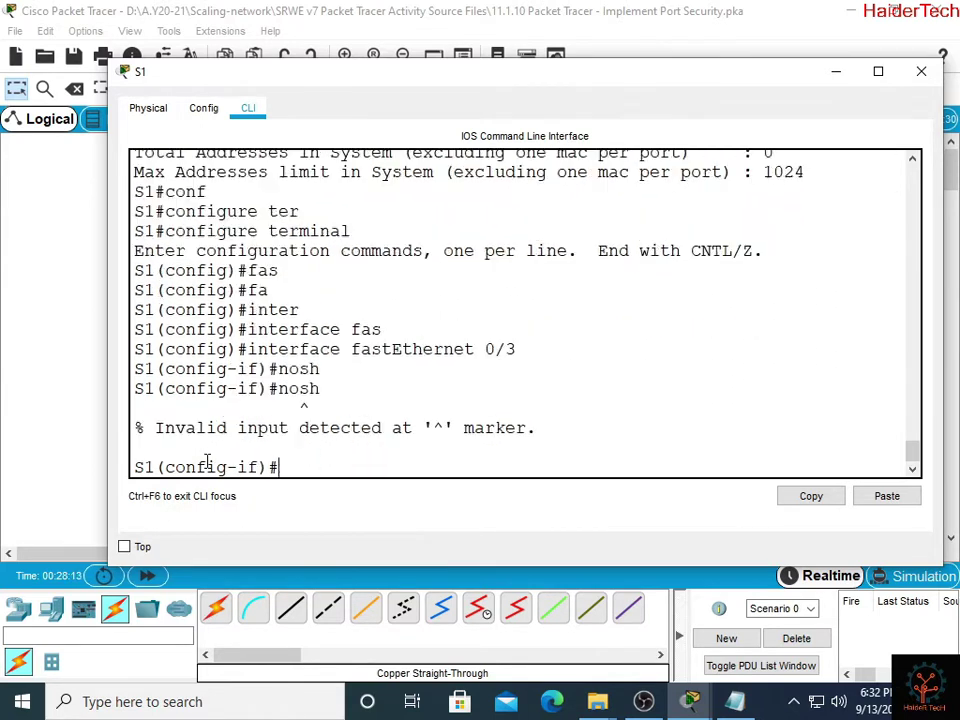
Step: Enable FastEthernet 0/3 on S1 with no shutdown and close the switch window
type("nosh")
key("Tab")
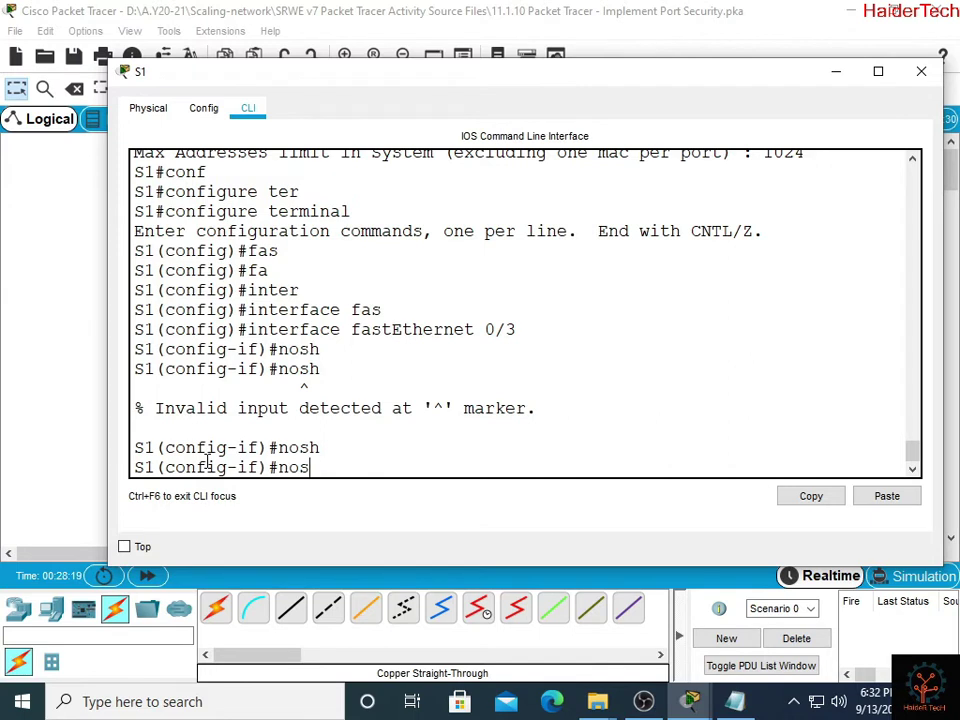
type("ut")
key("Tab")
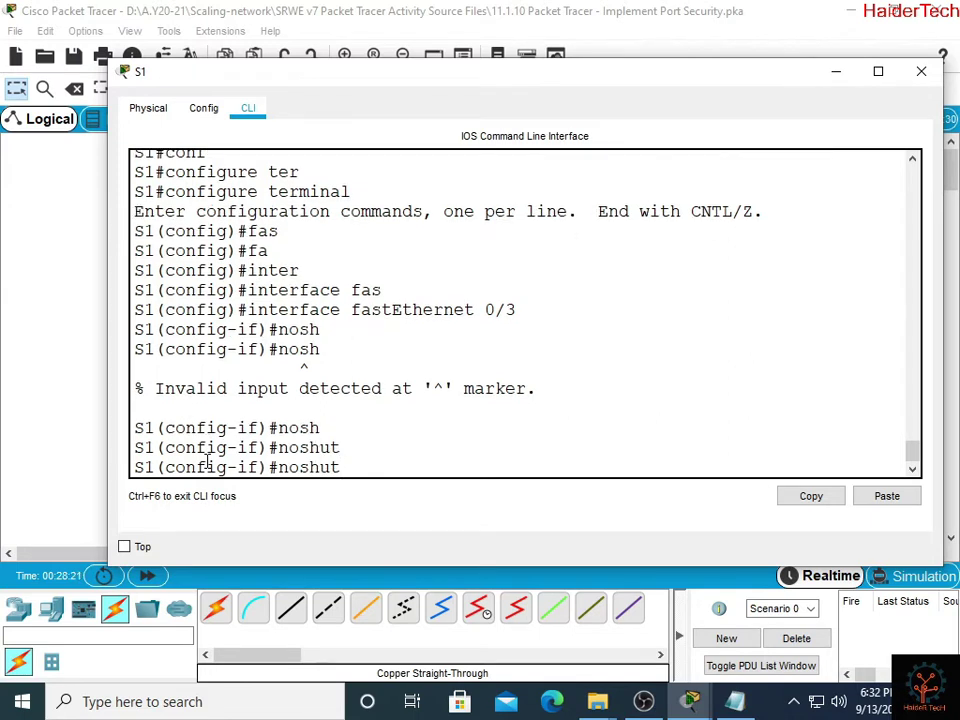
key("BackSpace")
key("BackSpace")
key("BackSpace")
key("BackSpace")
key("Tab")
type("sh")
key("Tab")
key("Return")
key("Return")
key("Return")
key("Return")
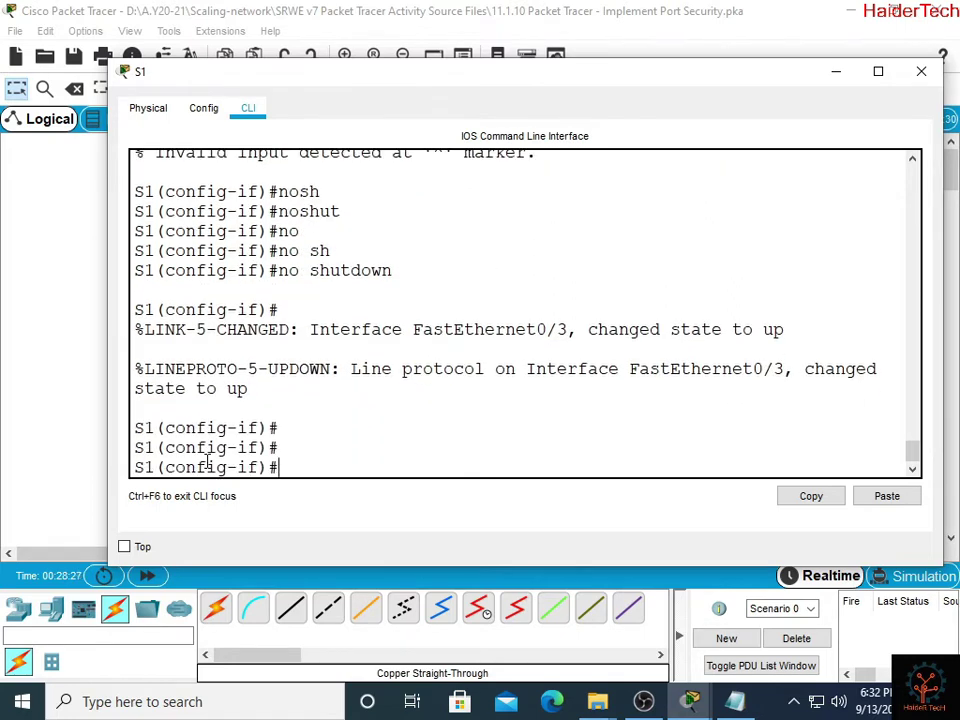
left_click(920, 71)
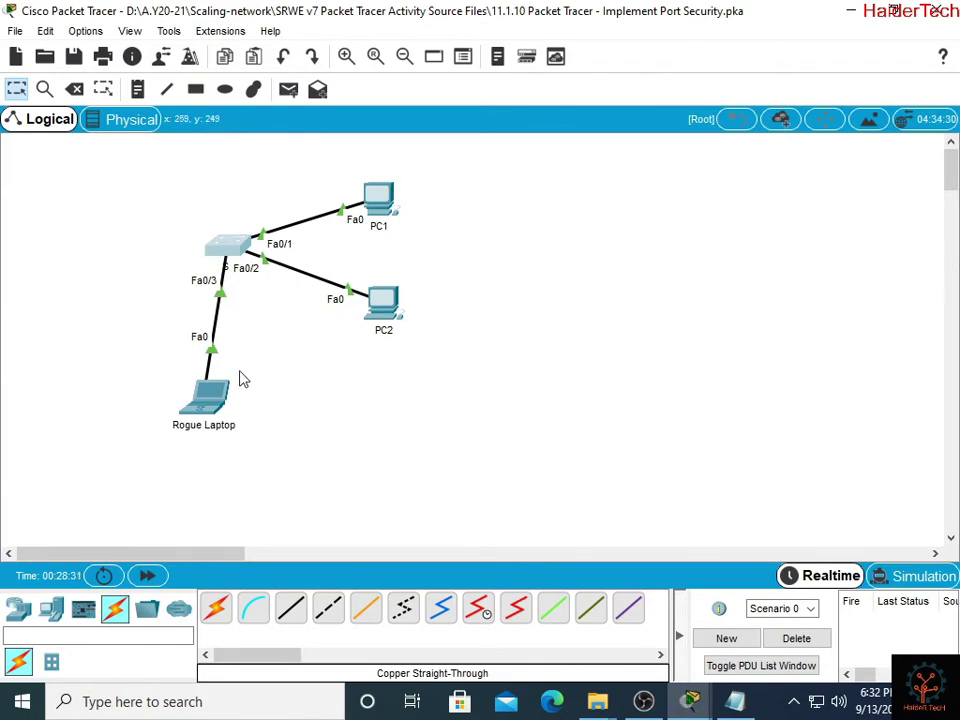
Step: Check PC1's IP address in the topology, open Rogue Laptop's command prompt, and begin a ping command
mouse_move(380, 205)
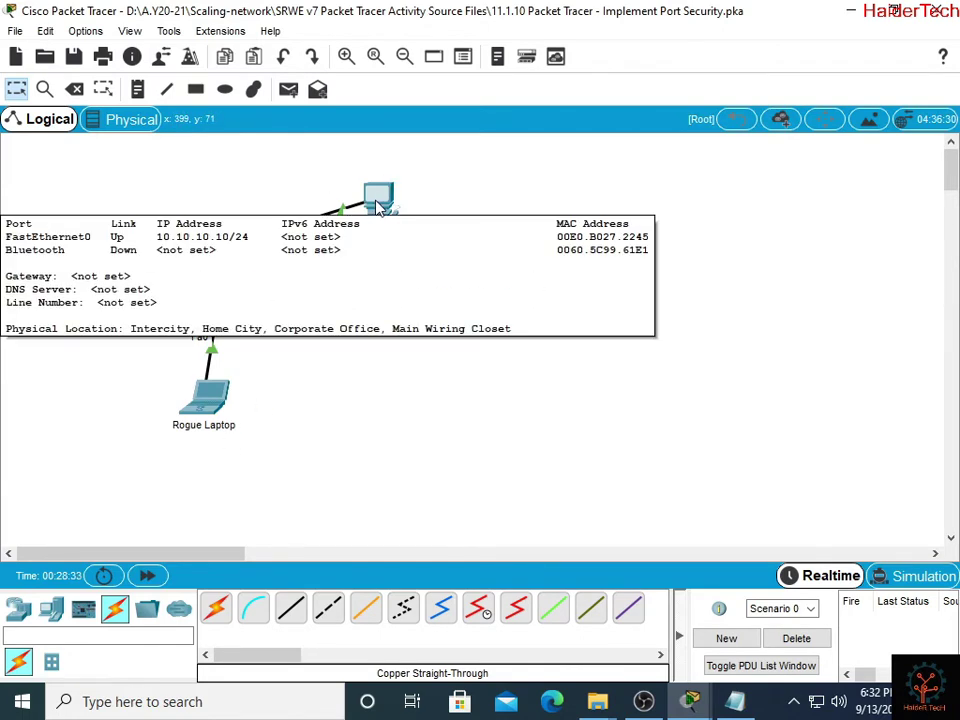
left_click(214, 401)
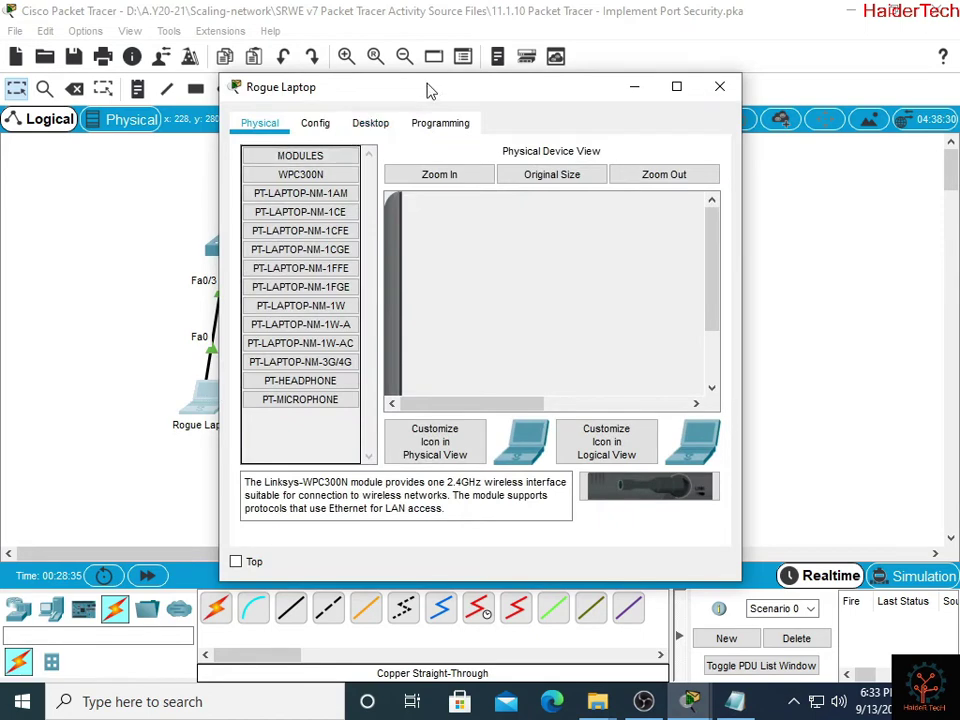
left_click(372, 126)
left_click(640, 195)
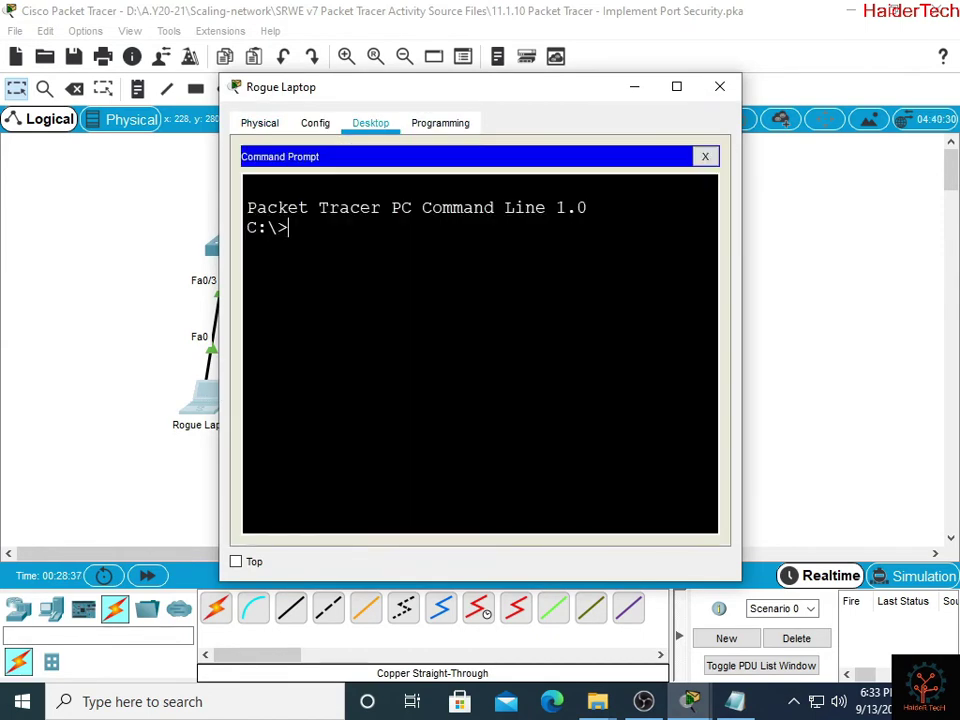
type("ping")
right_click(381, 245)
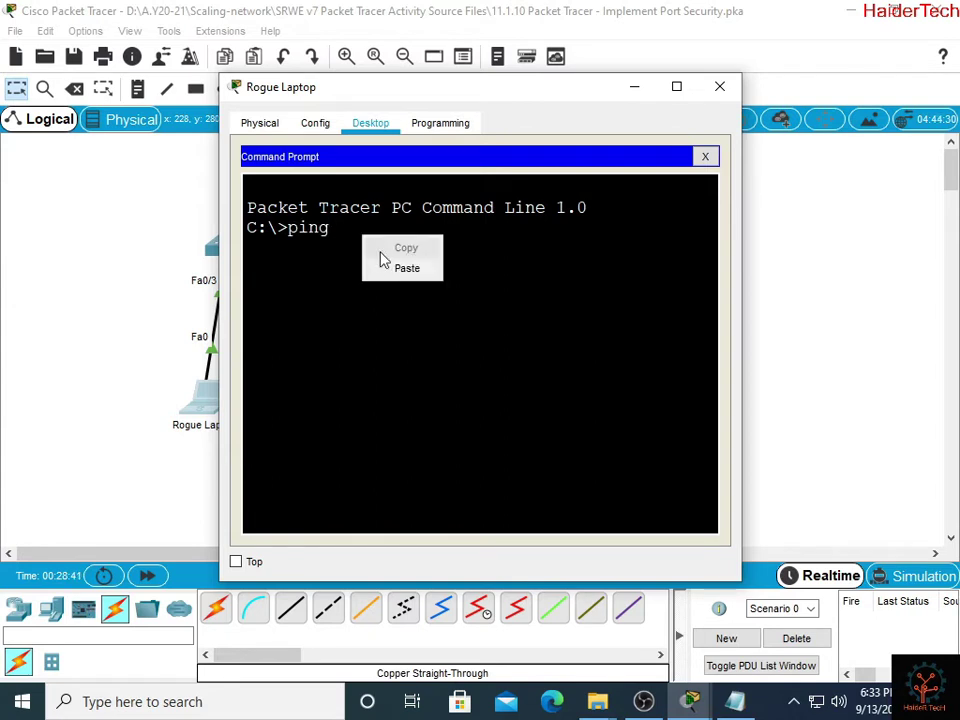
left_click(399, 270)
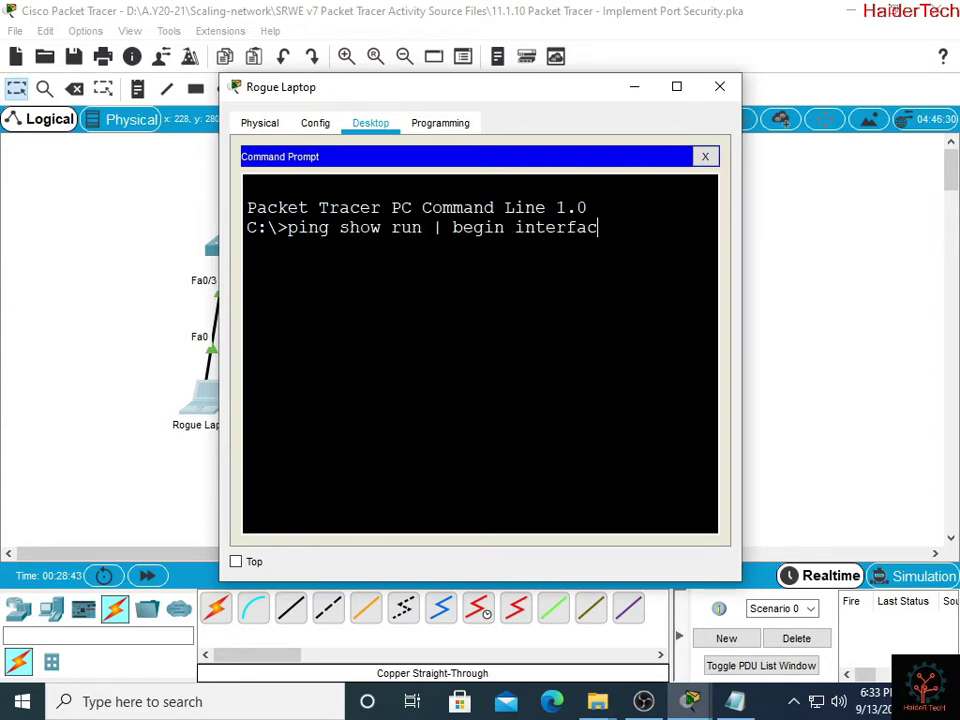
key("BackSpace")
key("BackSpace")
key("BackSpace")
key("BackSpace")
key("BackSpace")
key("BackSpace")
key("BackSpace")
key("BackSpace")
key("BackSpace")
key("BackSpace")
key("BackSpace")
key("BackSpace")
key("BackSpace")
key("BackSpace")
key("BackSpace")
key("BackSpace")
key("BackSpace")
key("BackSpace")
key("BackSpace")
key("BackSpace")
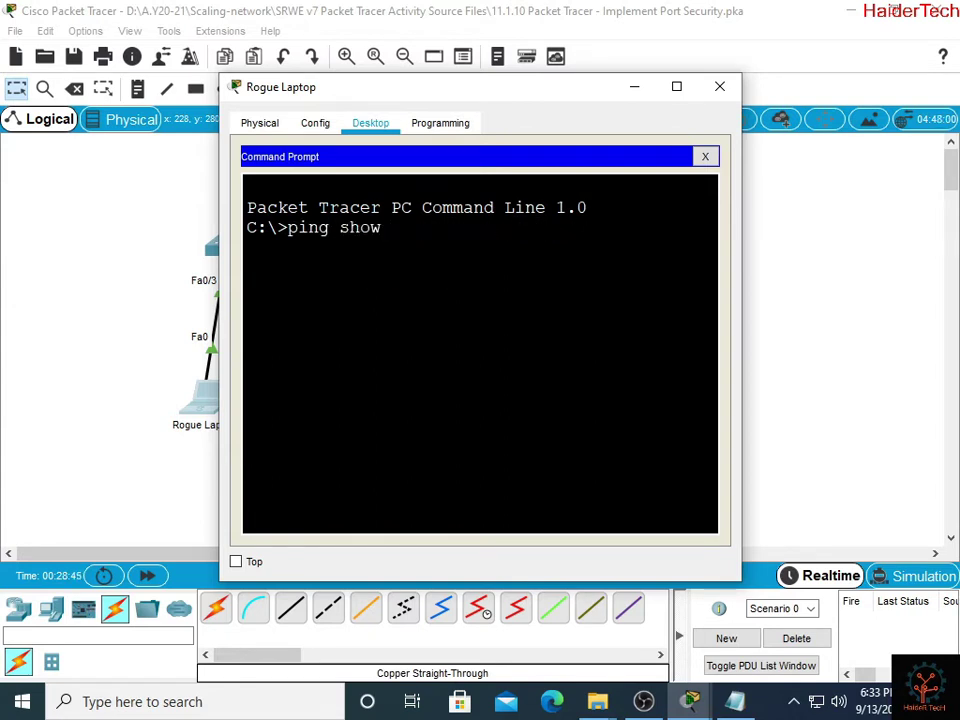
Step: Bring up PC1's command prompt and copy the address 10.10.10.11 from its earlier ping command
left_click(19, 285)
left_click(380, 198)
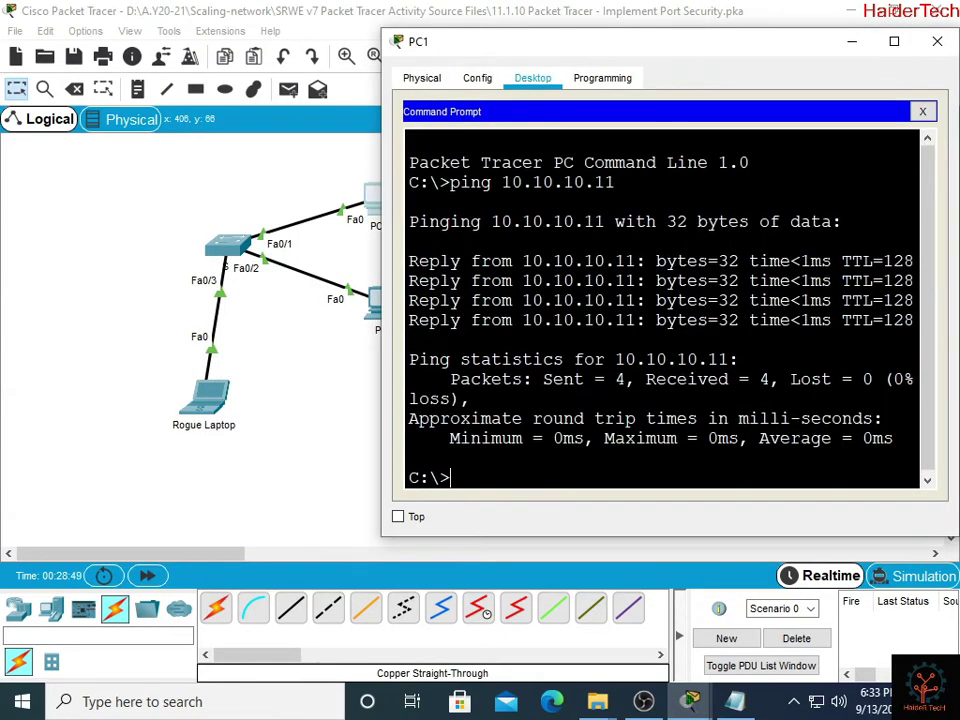
left_click_drag(502, 182, 614, 183)
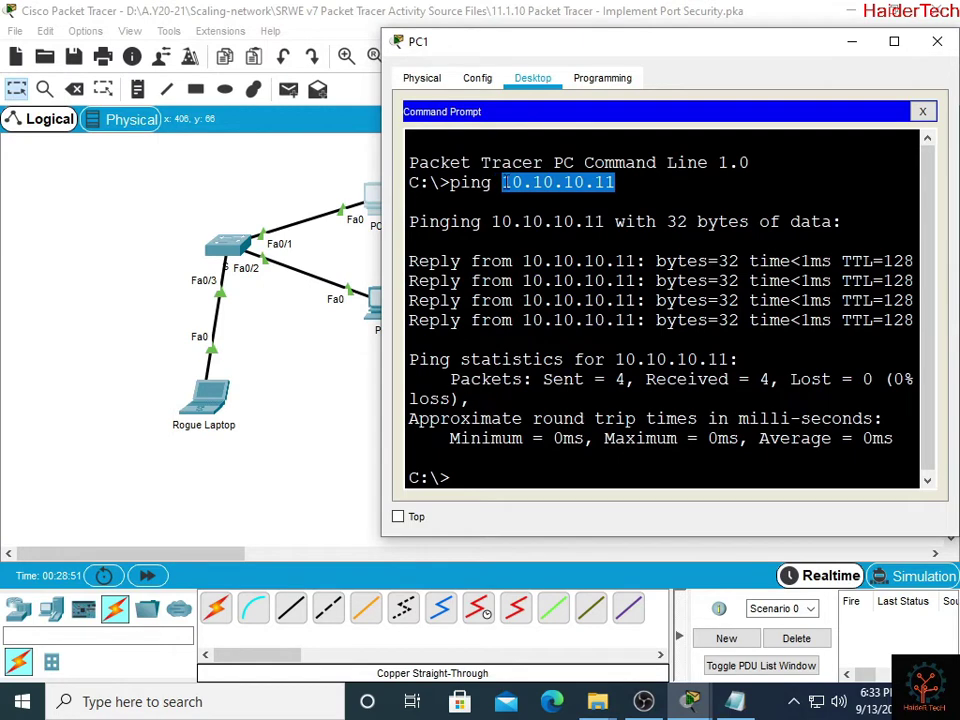
right_click(538, 200)
left_click(537, 198)
Step: Ping PC2 at 10.10.10.11 from Rogue Laptop's command prompt, clearing the leftover text first, and close the laptop window
left_click(203, 405)
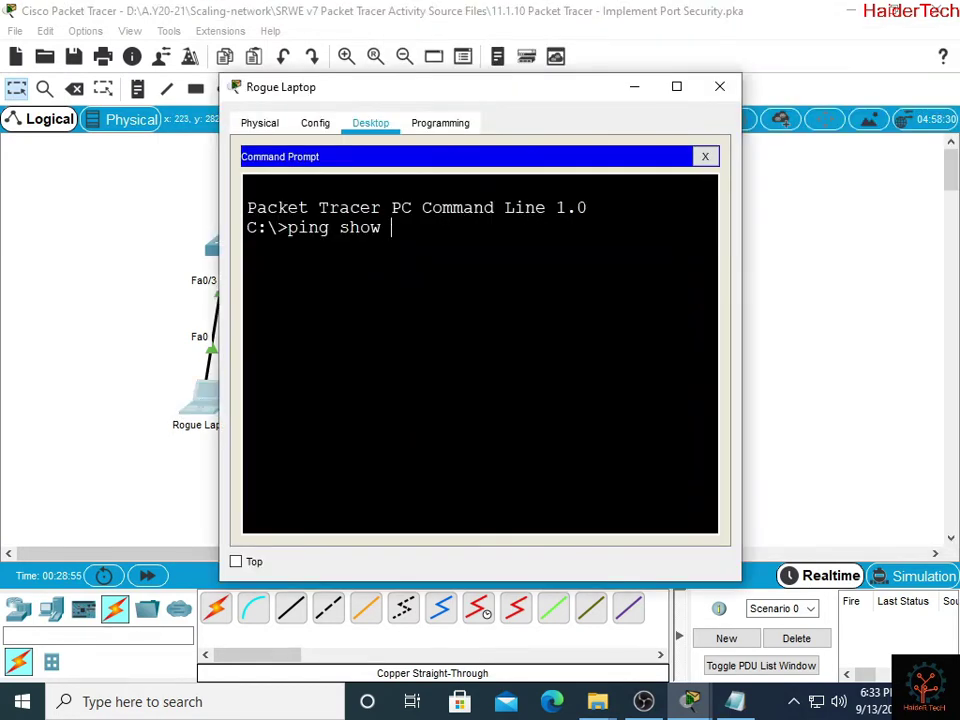
key("BackSpace")
key("BackSpace")
right_click(360, 243)
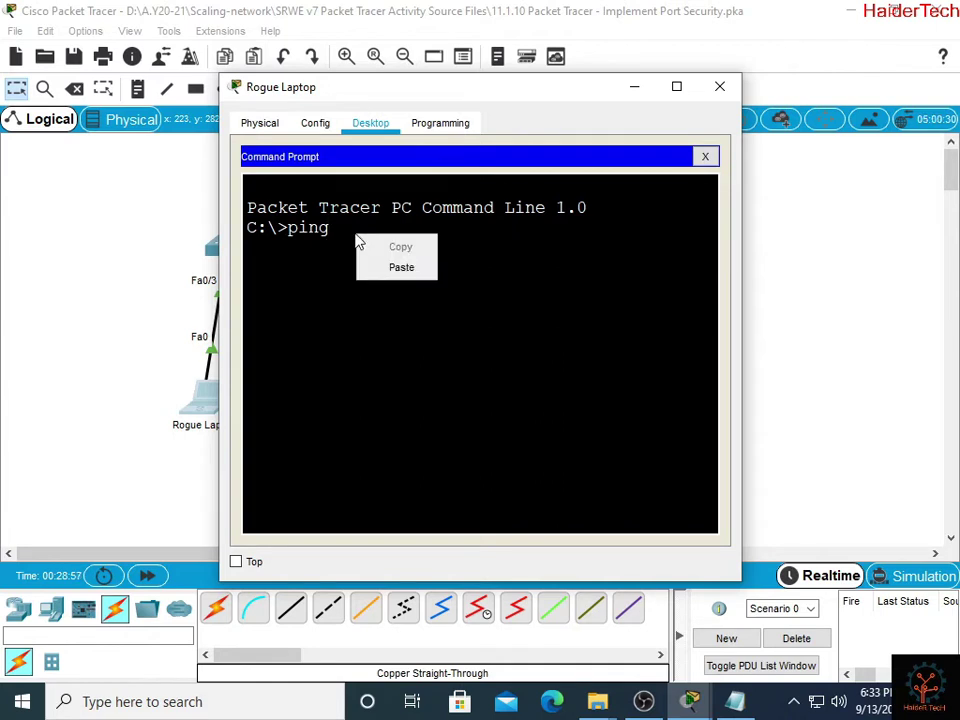
left_click(347, 238)
right_click(347, 234)
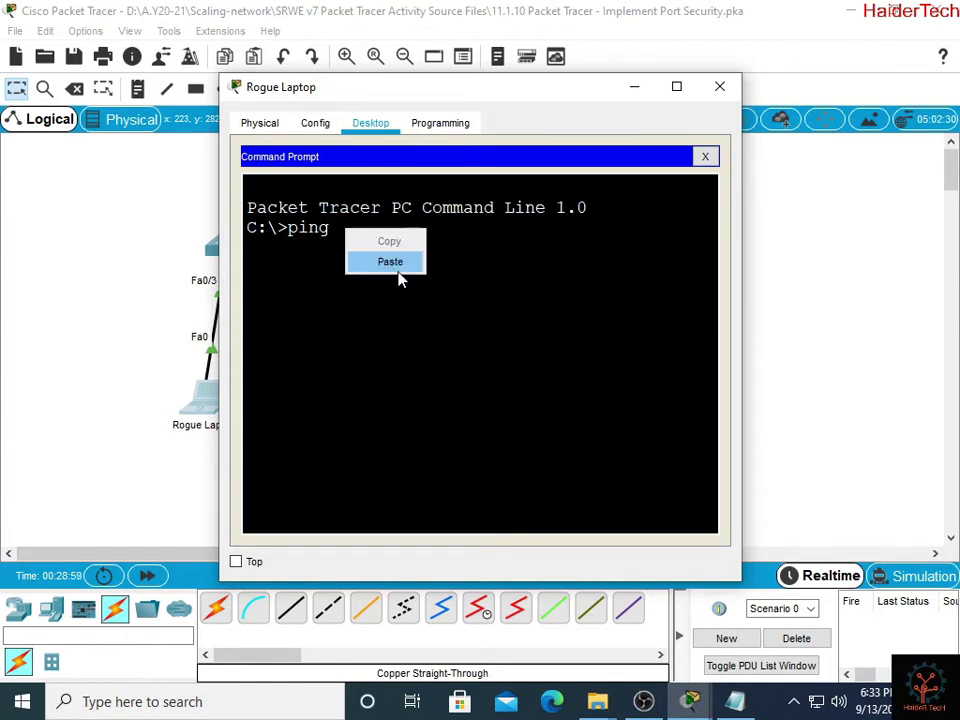
left_click(390, 262)
key("Return")
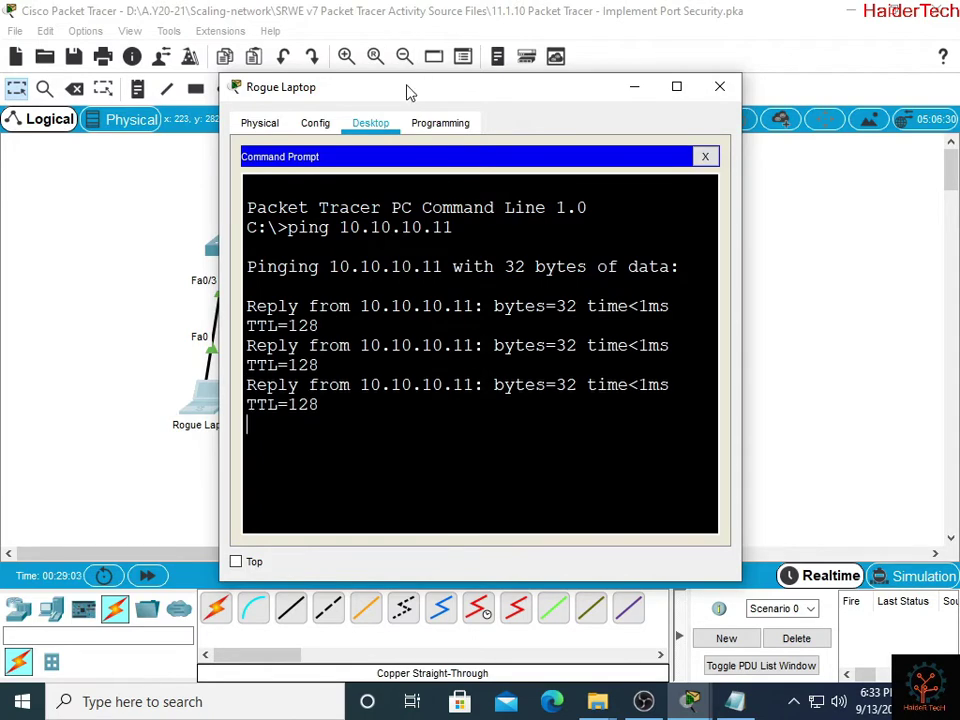
left_click_drag(407, 92, 622, 61)
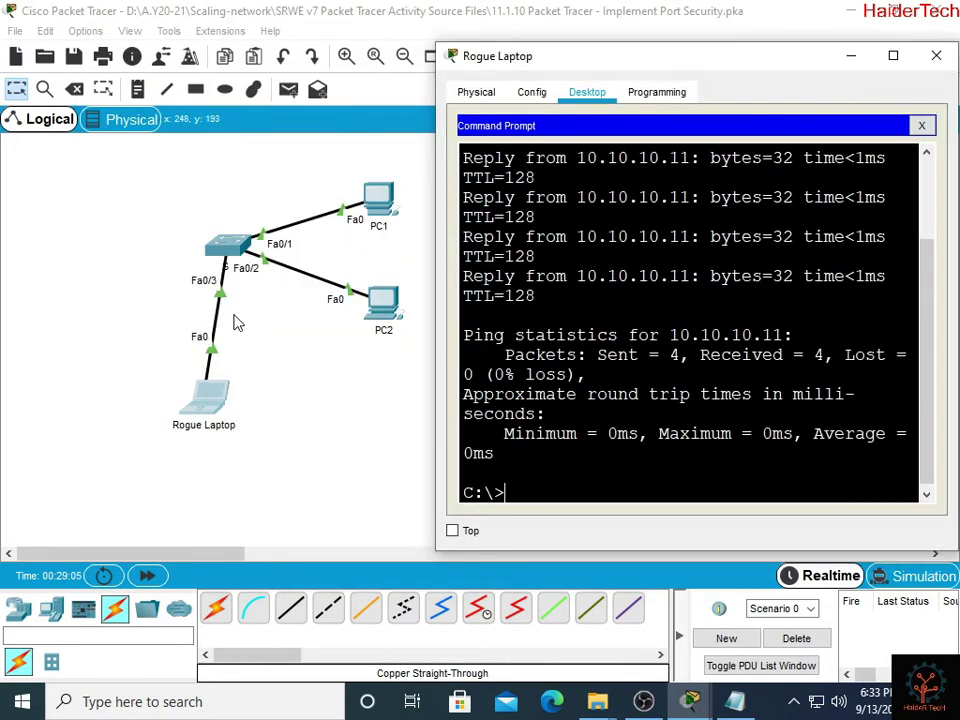
left_click(936, 56)
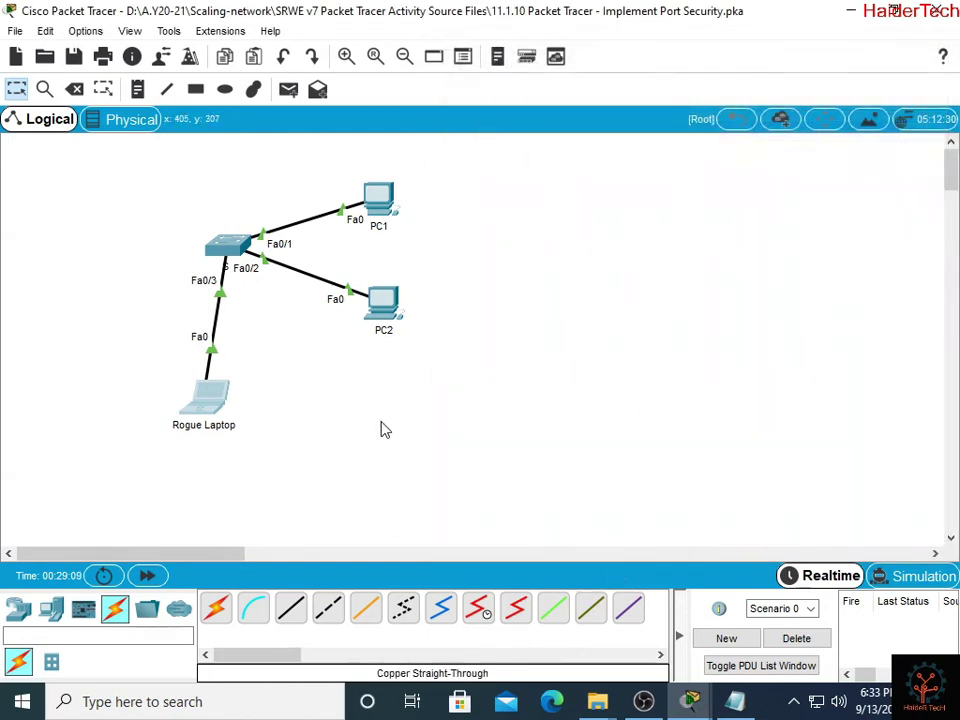
Step: Bring the activity instructions back to read the remaining Verify Port Security steps after the Rogue Laptop ping
mouse_move(686, 699)
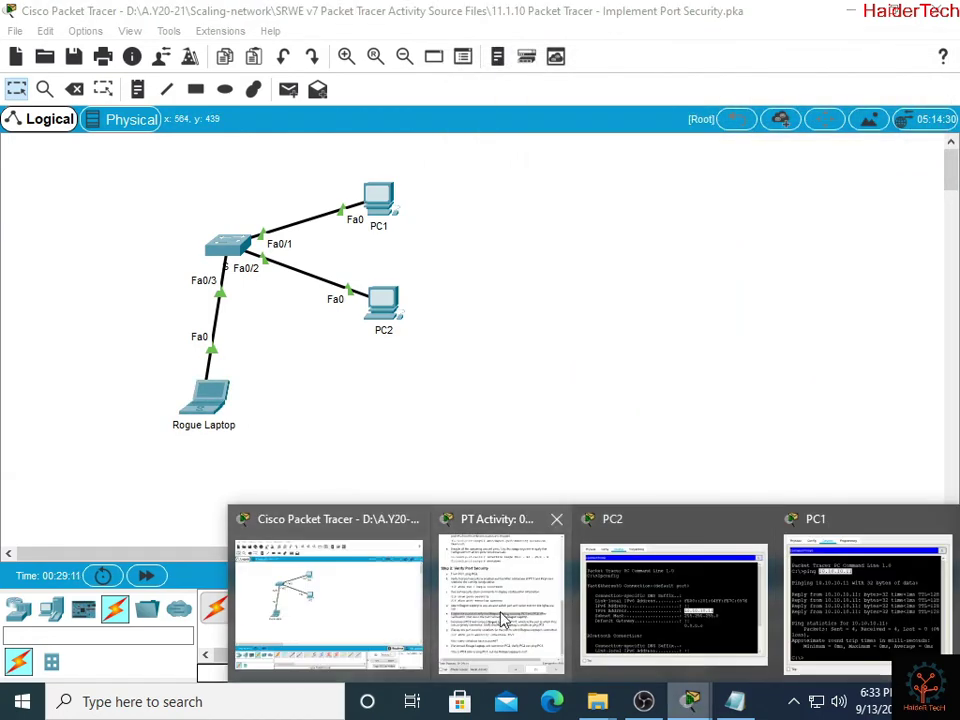
left_click(501, 681)
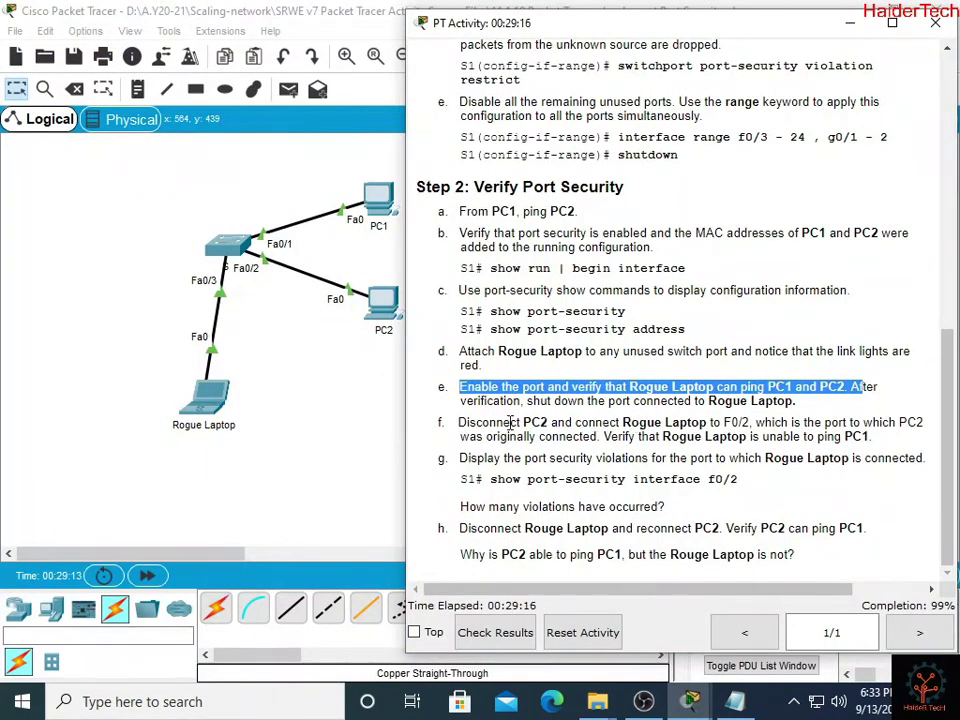
Step: Read instruction step f about moving Rogue Laptop, and delete the cable between PC2 and S1's Fa0/2 port
left_click(461, 421)
left_click_drag(461, 421, 930, 426)
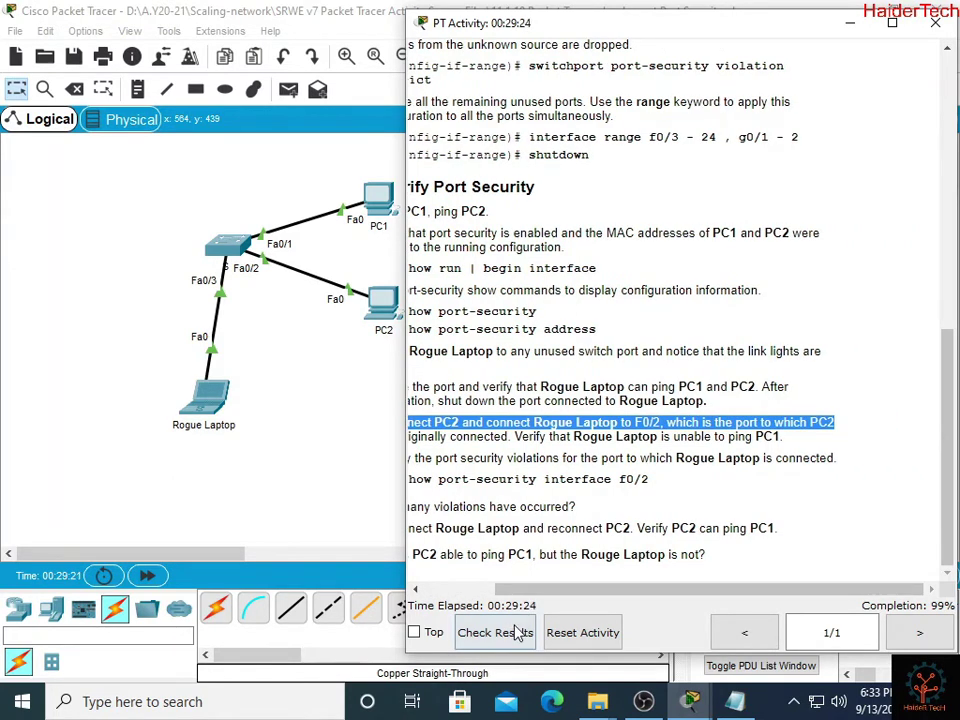
left_click(452, 595)
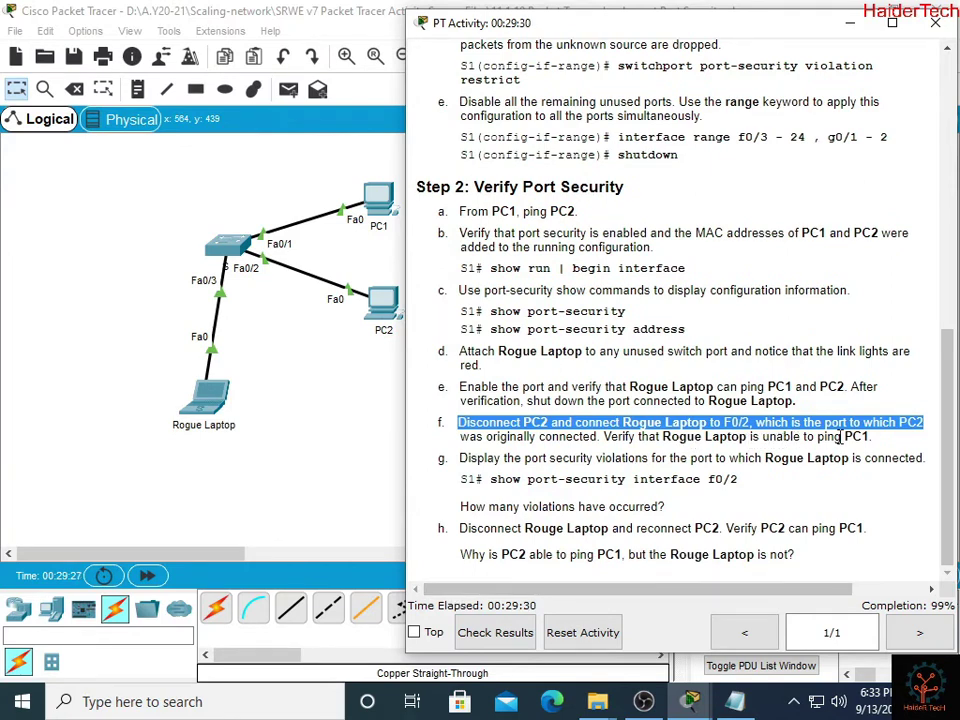
left_click_drag(869, 437, 861, 437)
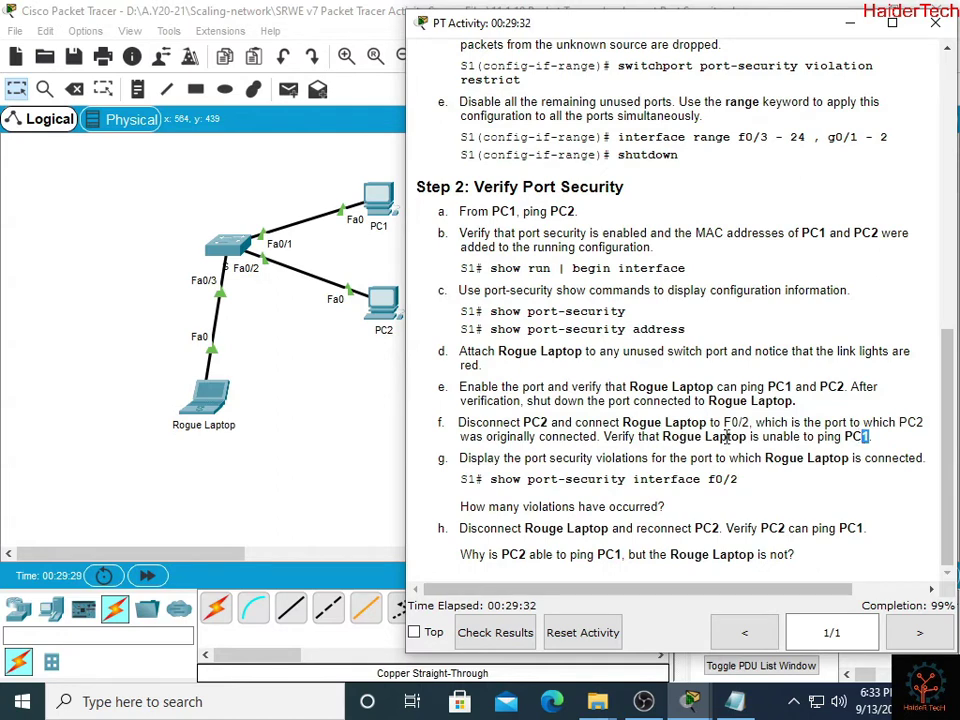
left_click(121, 294)
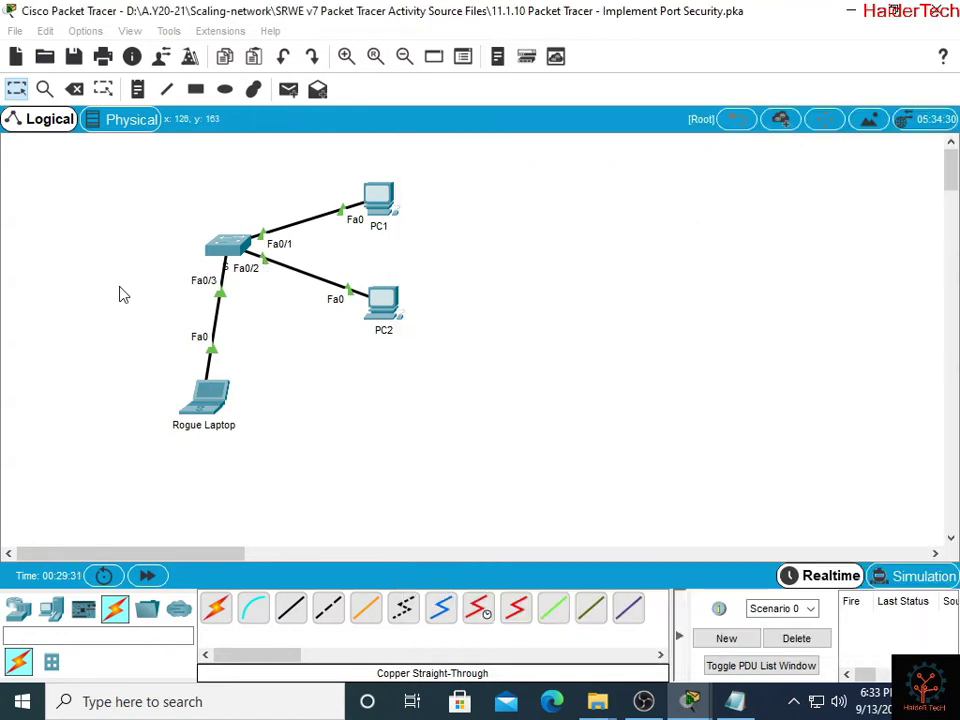
left_click(74, 89)
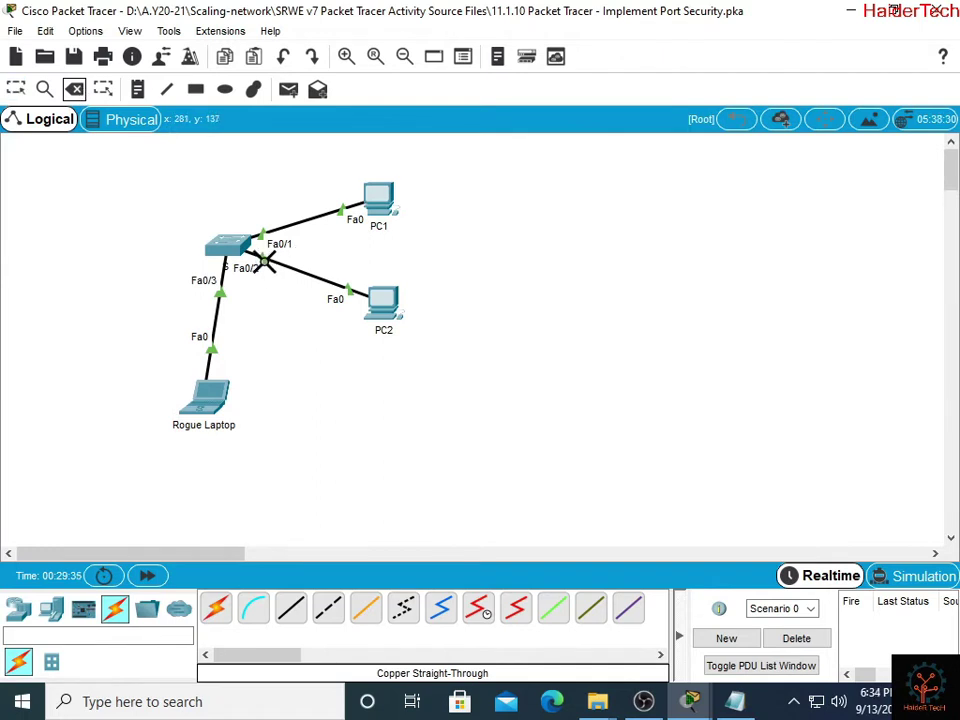
left_click(260, 262)
left_click(16, 89)
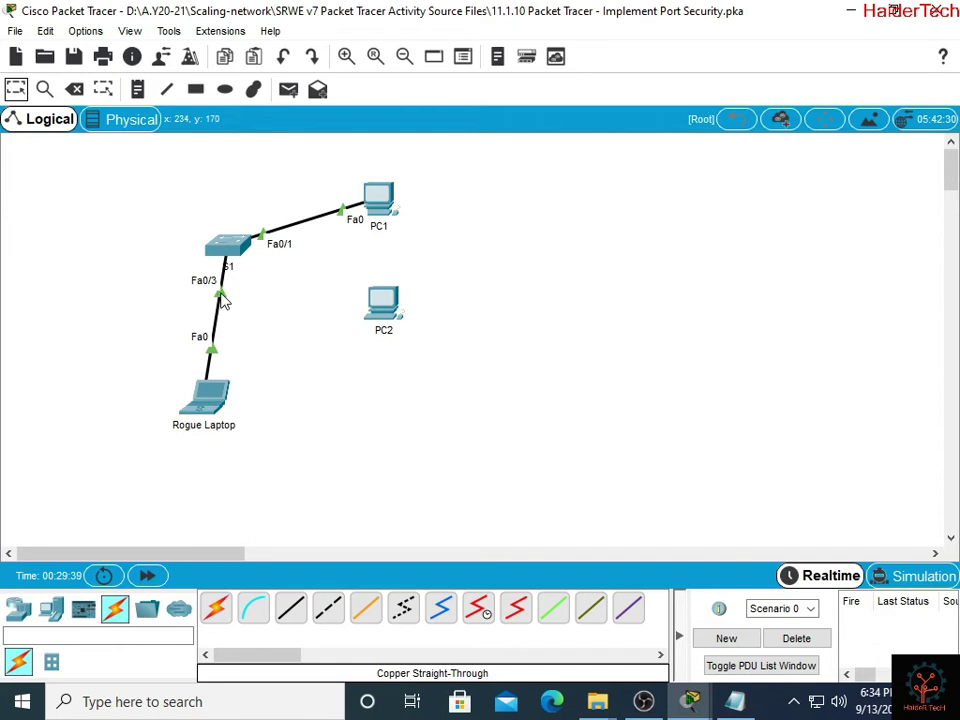
Step: Move the switch end of Rogue Laptop's cable from port Fa0/3 to FastEthernet0/2 on S1
left_click(221, 294)
left_click(231, 244)
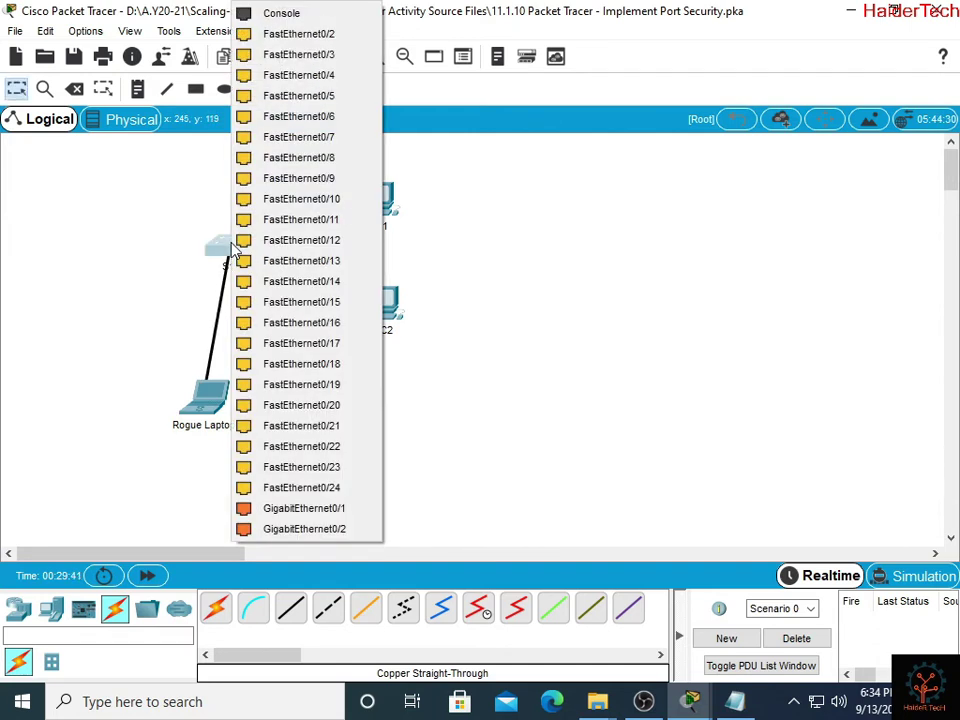
left_click(295, 34)
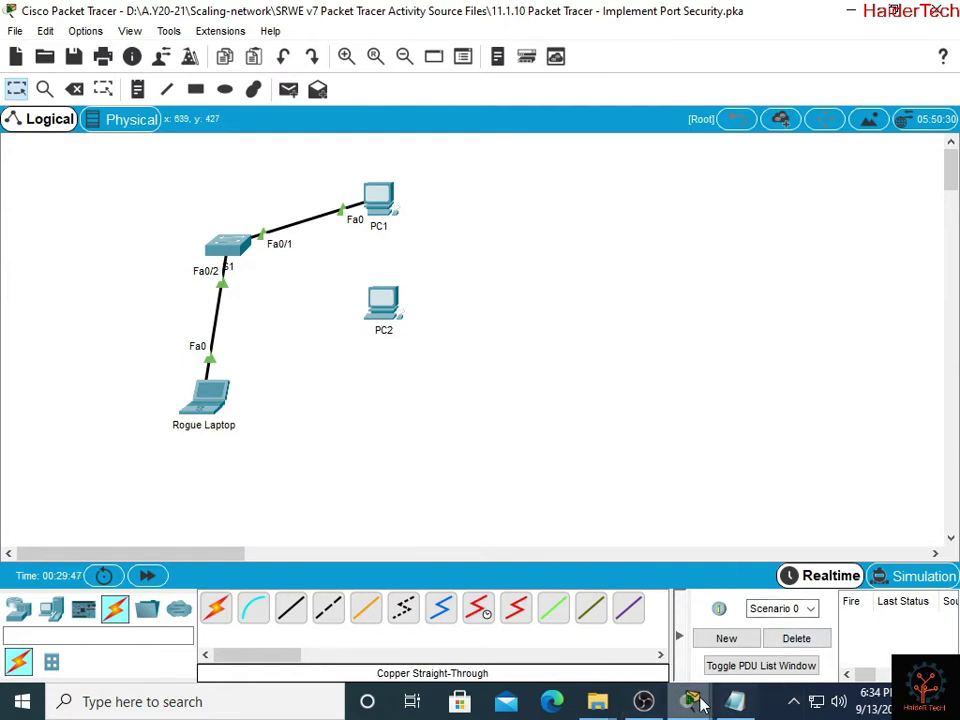
Step: Recheck instruction step f, and repeat the ping to 10.10.10.11 from Rogue Laptop's command prompt
mouse_move(698, 699)
left_click(500, 600)
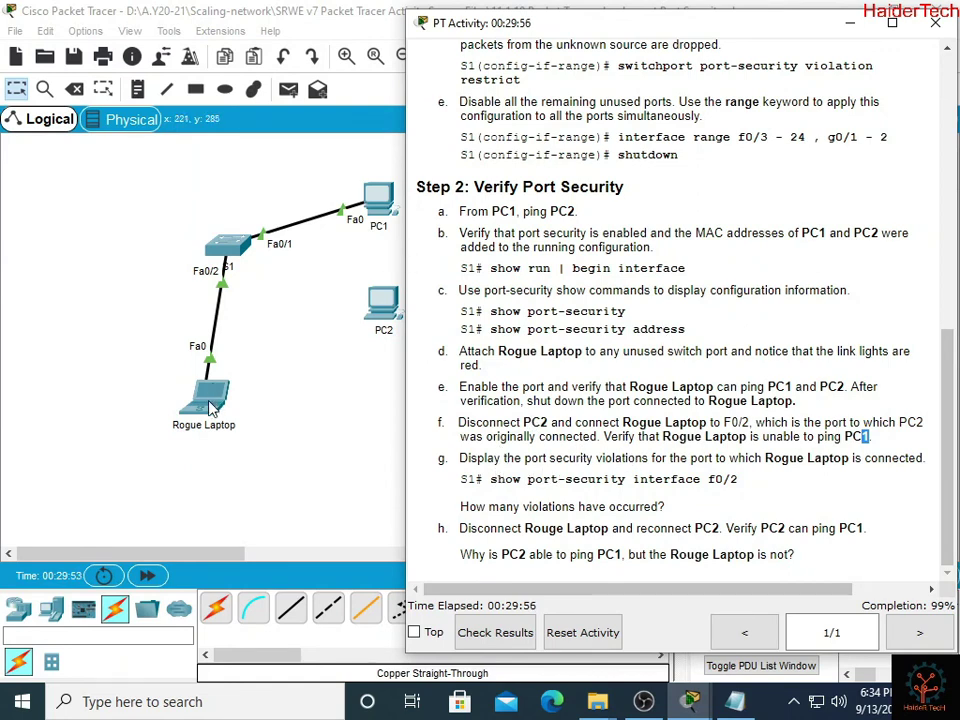
left_click(160, 305)
left_click(211, 408)
left_click_drag(390, 96, 568, 66)
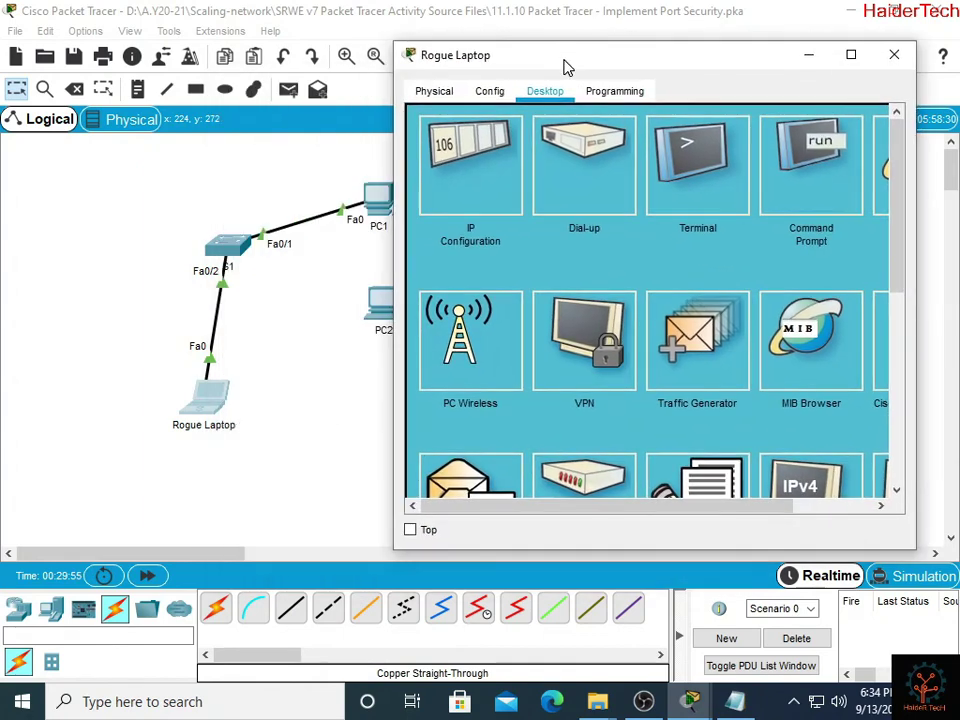
left_click(831, 193)
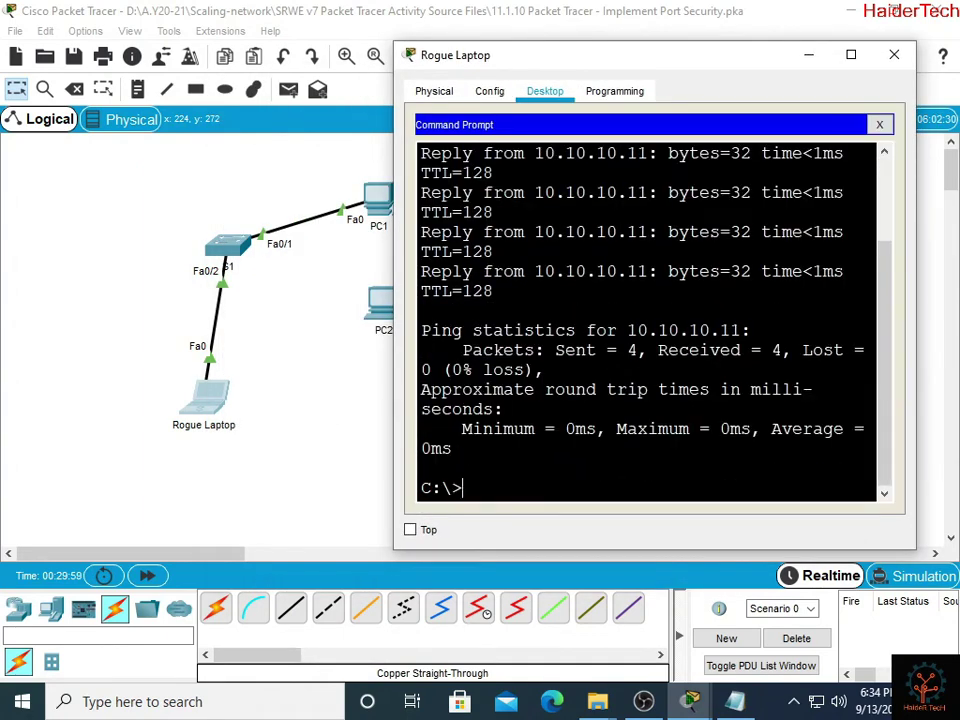
key("Up")
key("Return")
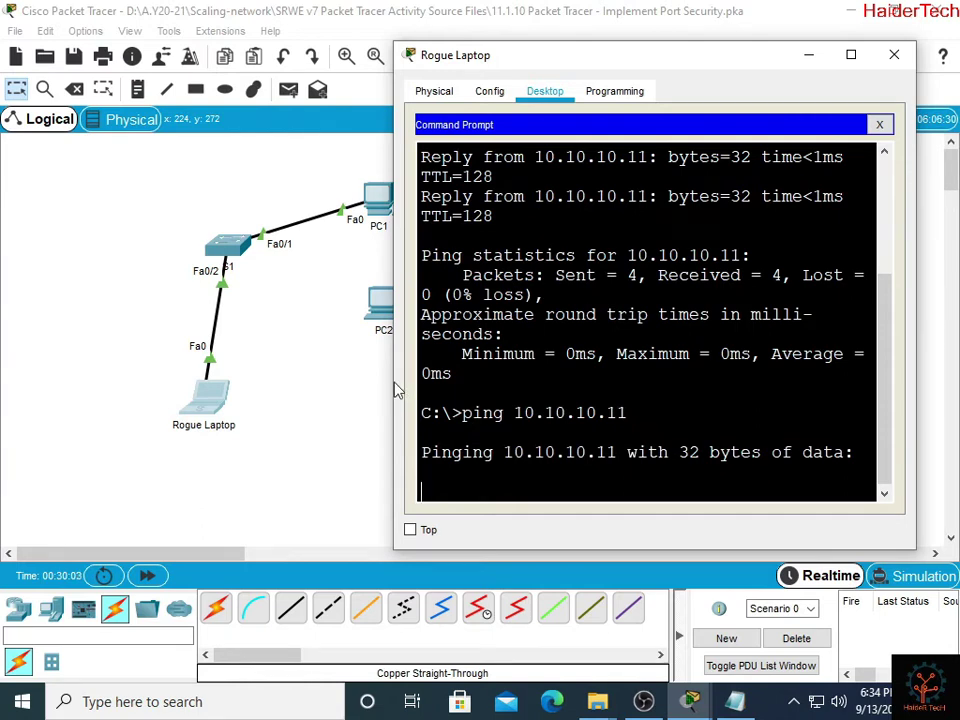
left_click_drag(392, 379, 371, 381)
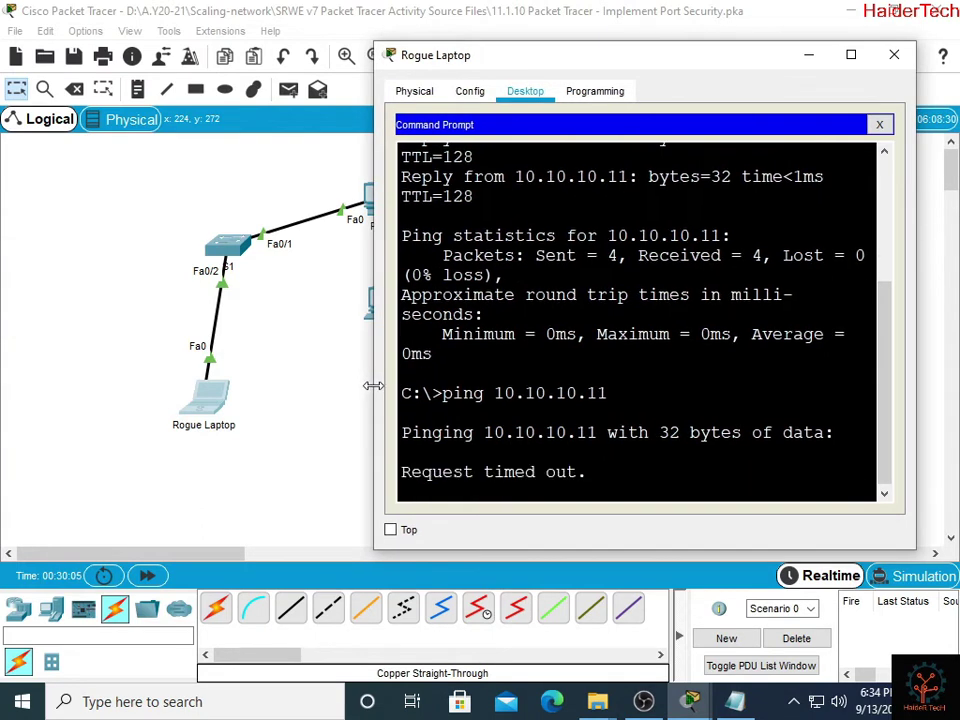
left_click_drag(888, 317, 905, 430)
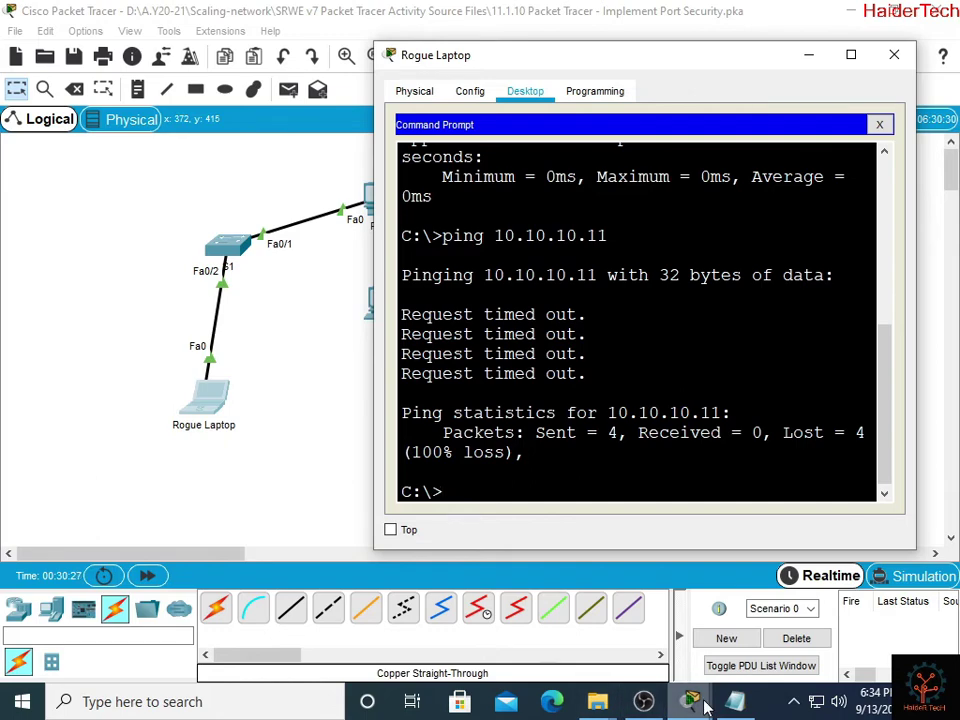
Step: Review instruction steps e to g, open S1's command line and return it to privileged EXEC mode
mouse_move(690, 700)
left_click(345, 612)
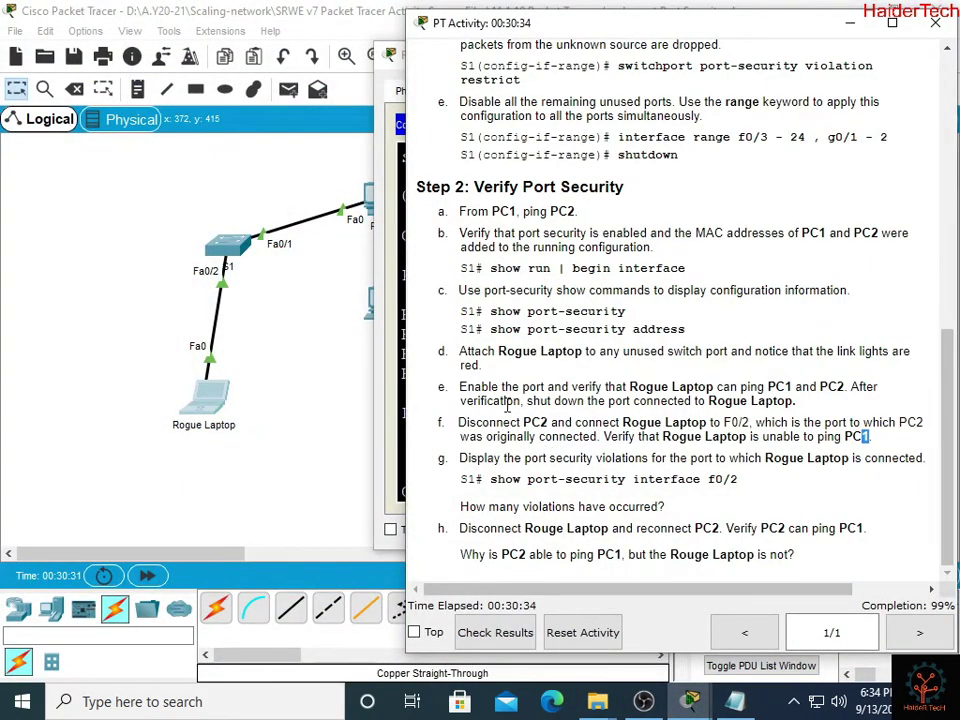
left_click_drag(461, 392, 778, 386)
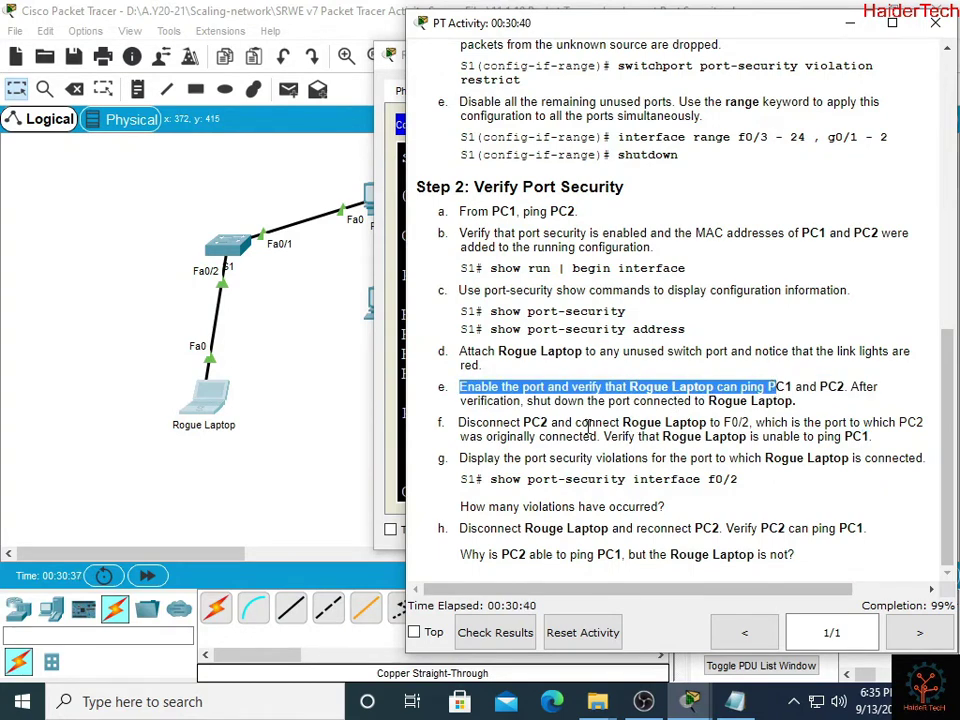
left_click_drag(456, 423, 554, 424)
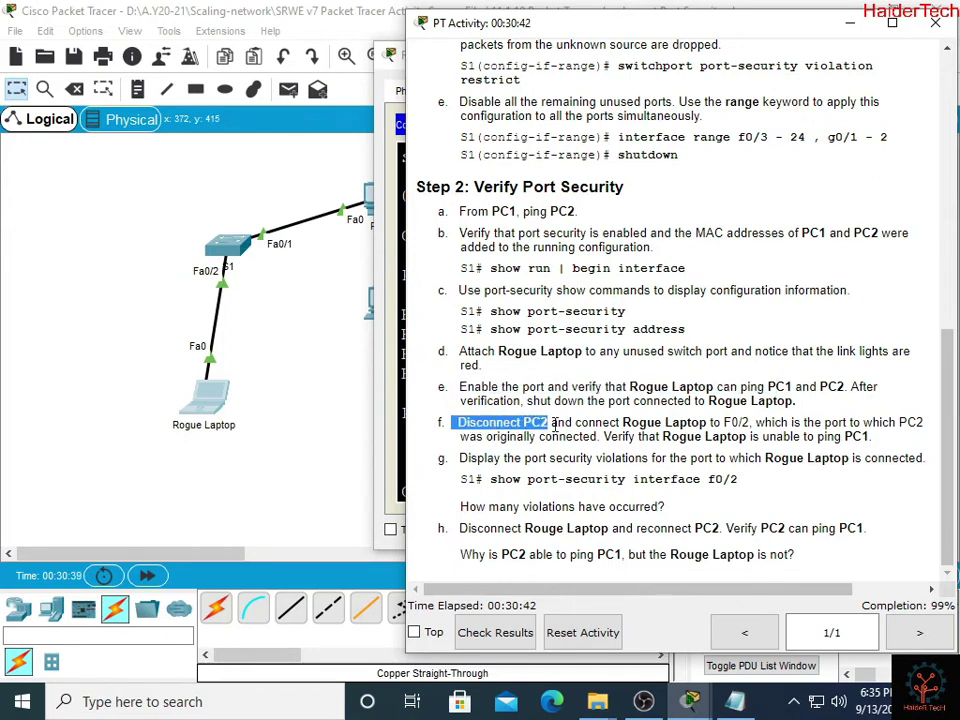
left_click_drag(458, 458, 917, 458)
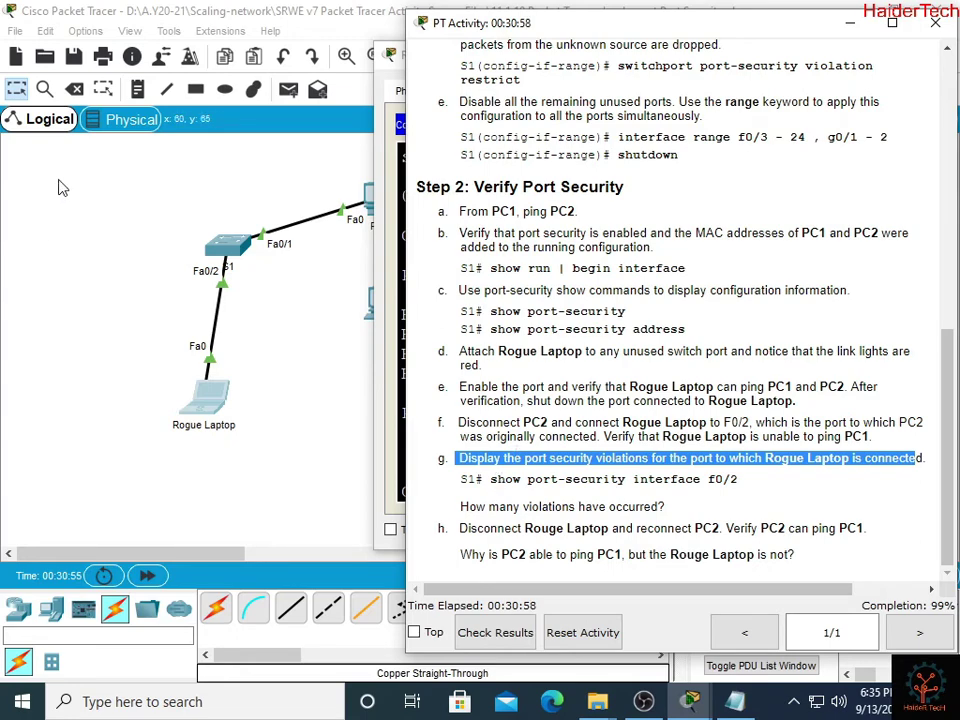
left_click(228, 244)
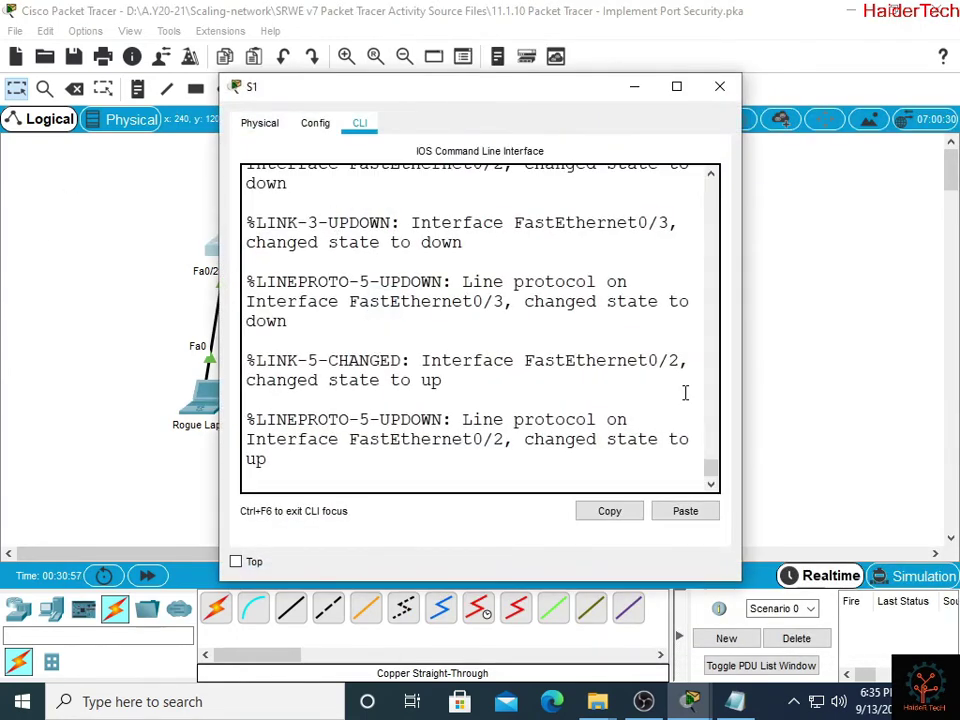
left_click_drag(742, 394, 953, 410)
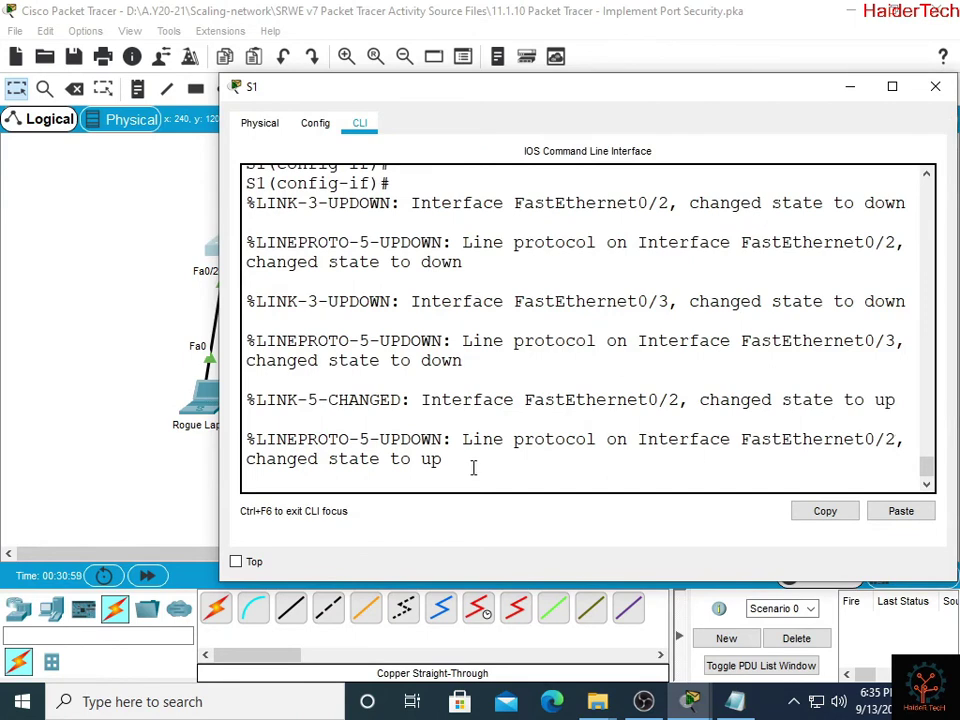
key("Return")
key("Return")
key("Return")
key("Return")
key("ctrl+z")
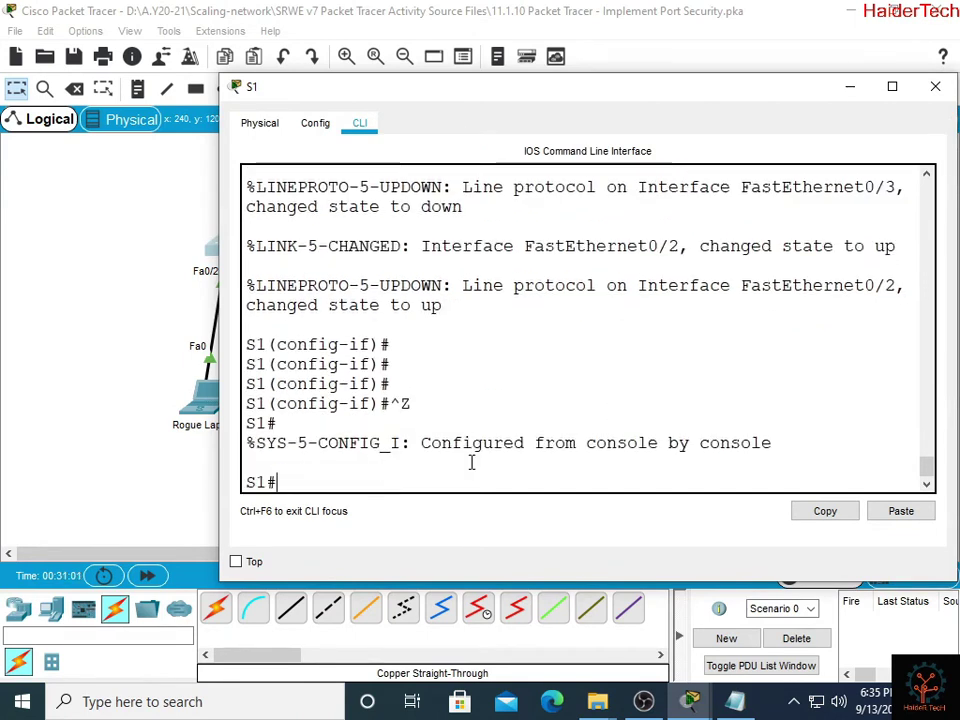
key("Return")
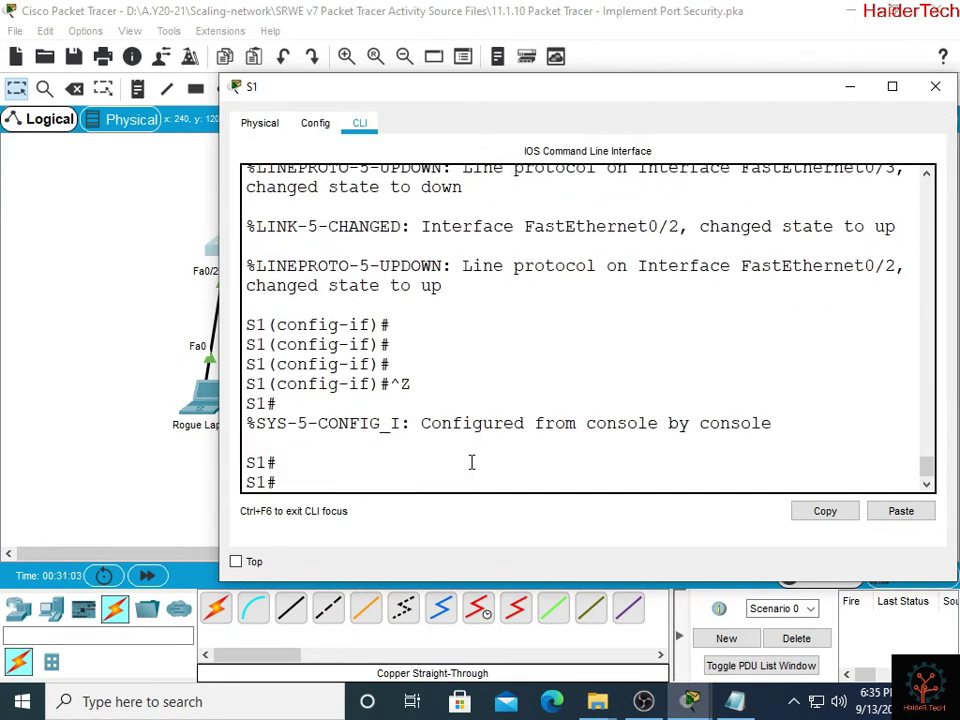
Step: Run show port-security interface fastEthernet 0/2 on S1
type("show por")
key("Tab")
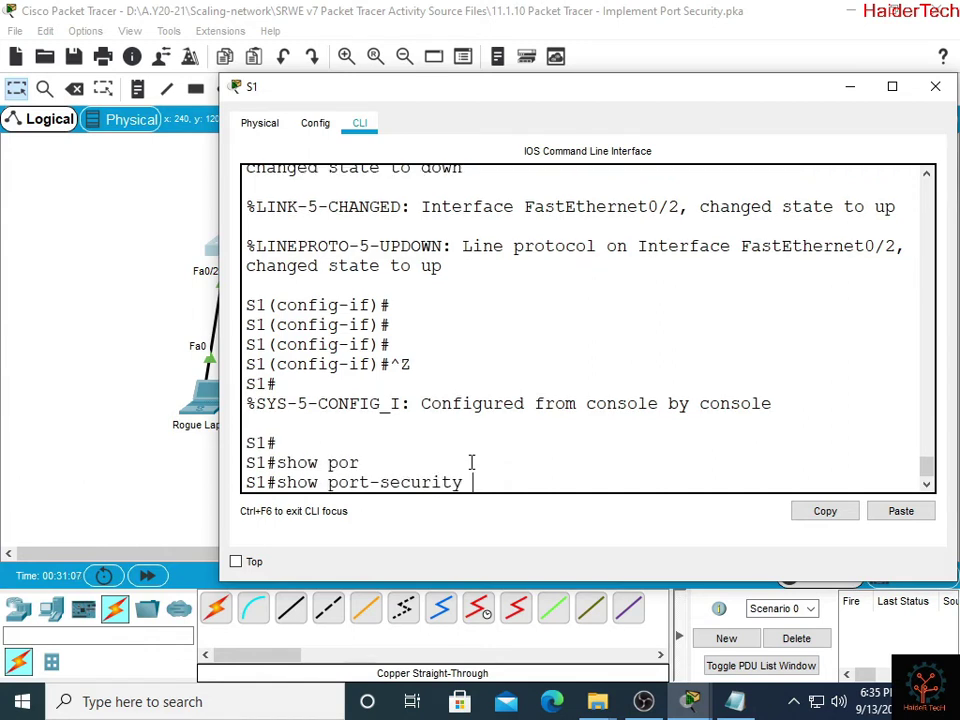
type("inter")
key("Tab")
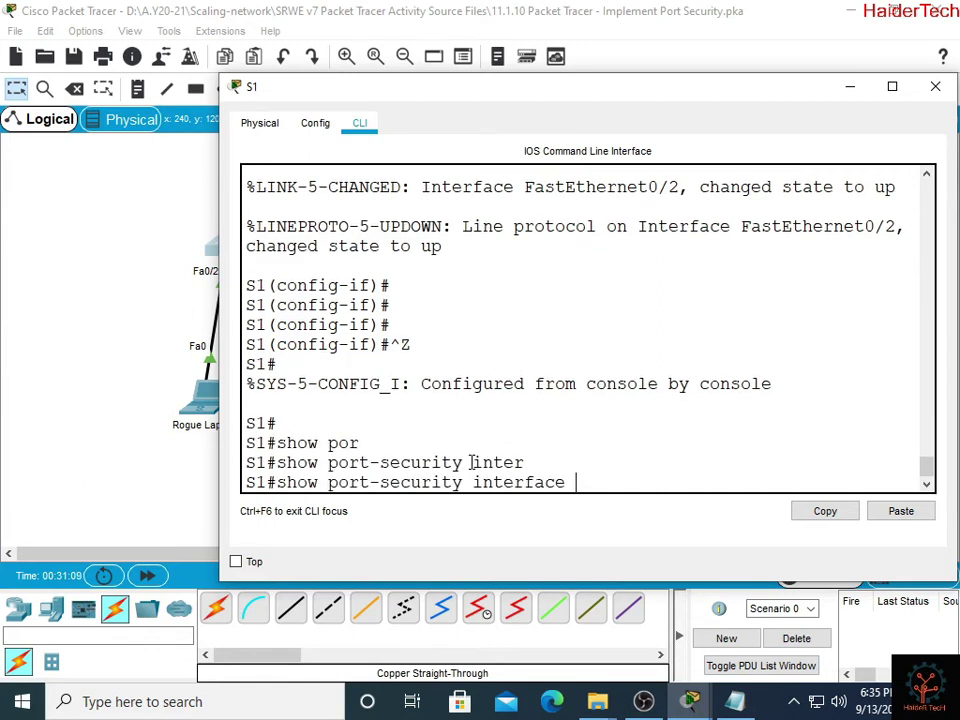
type("fas")
key("Tab")
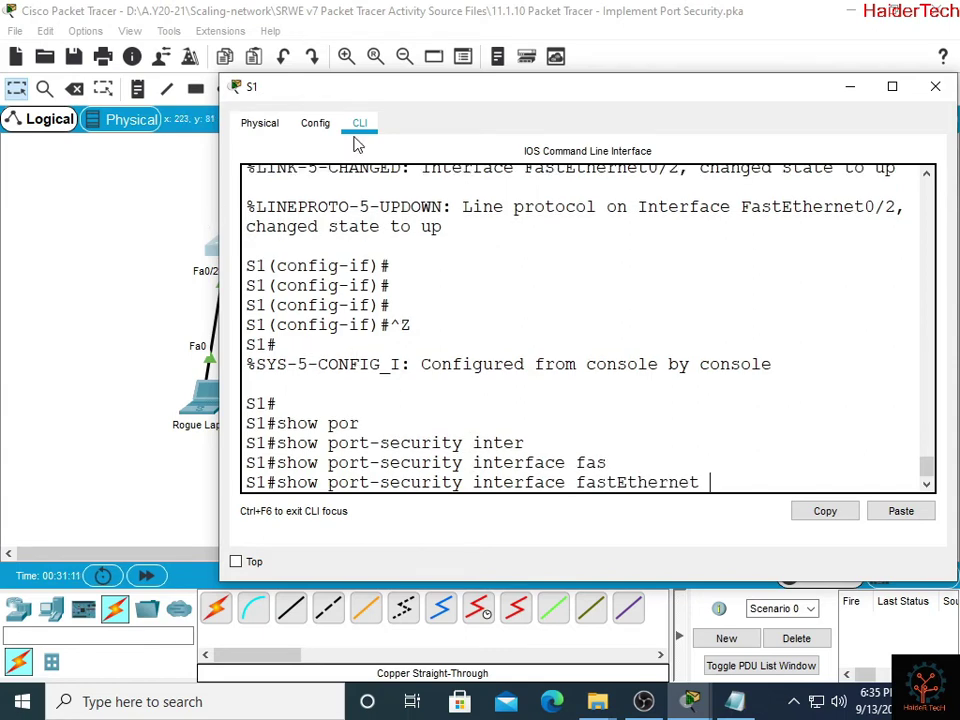
left_click_drag(388, 88, 462, 90)
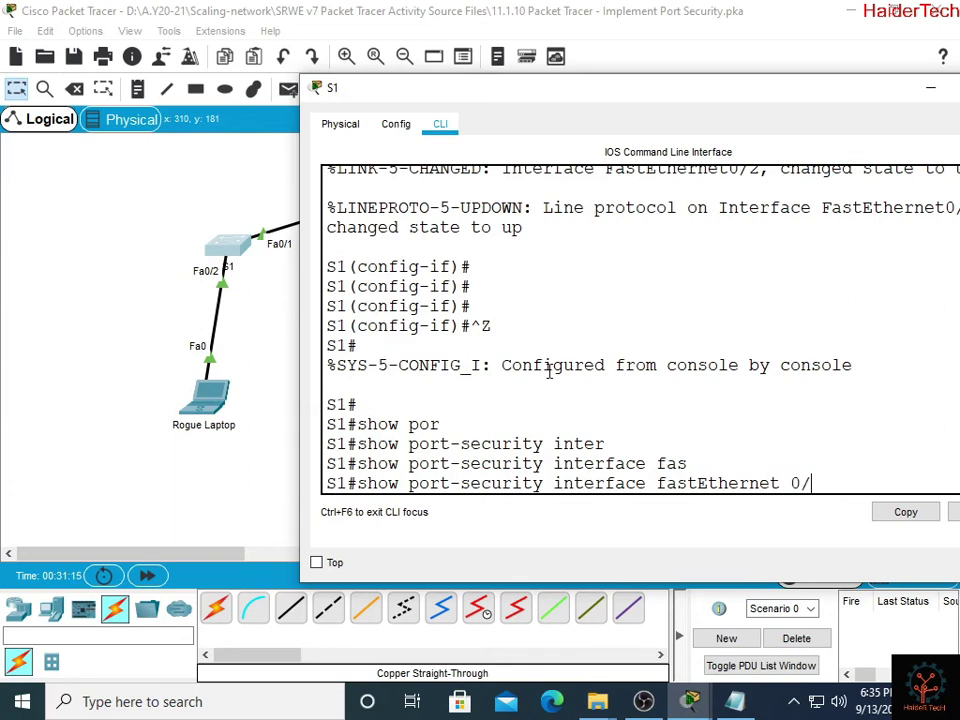
type("0/2")
key("Return")
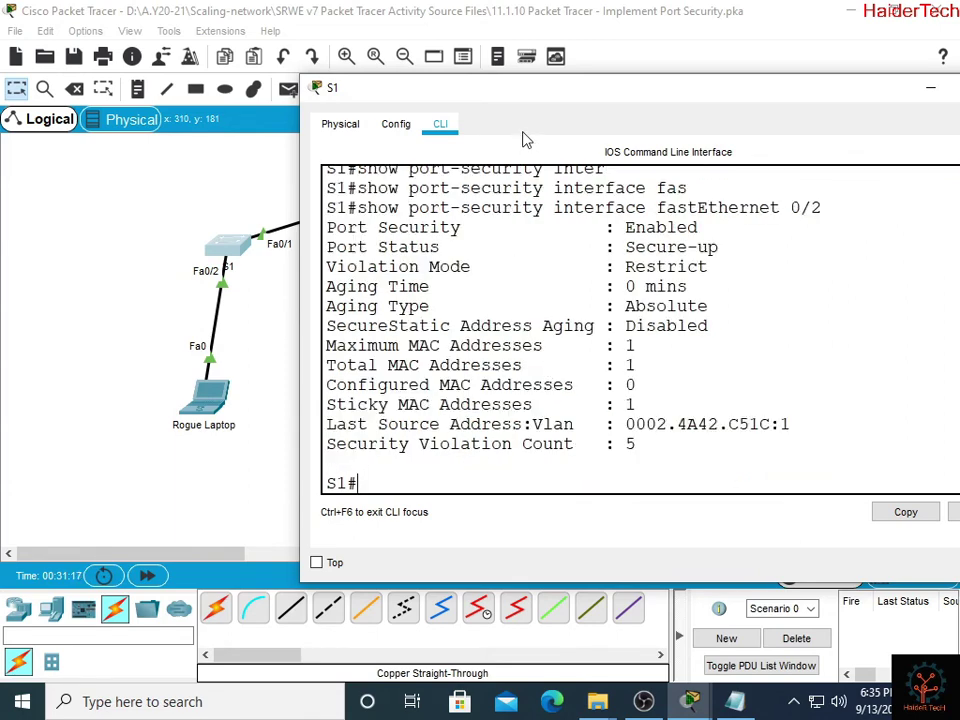
Step: Examine the port security state, violation mode, MAC address counts and violation count reported for FastEthernet0/2
left_click_drag(521, 103, 437, 92)
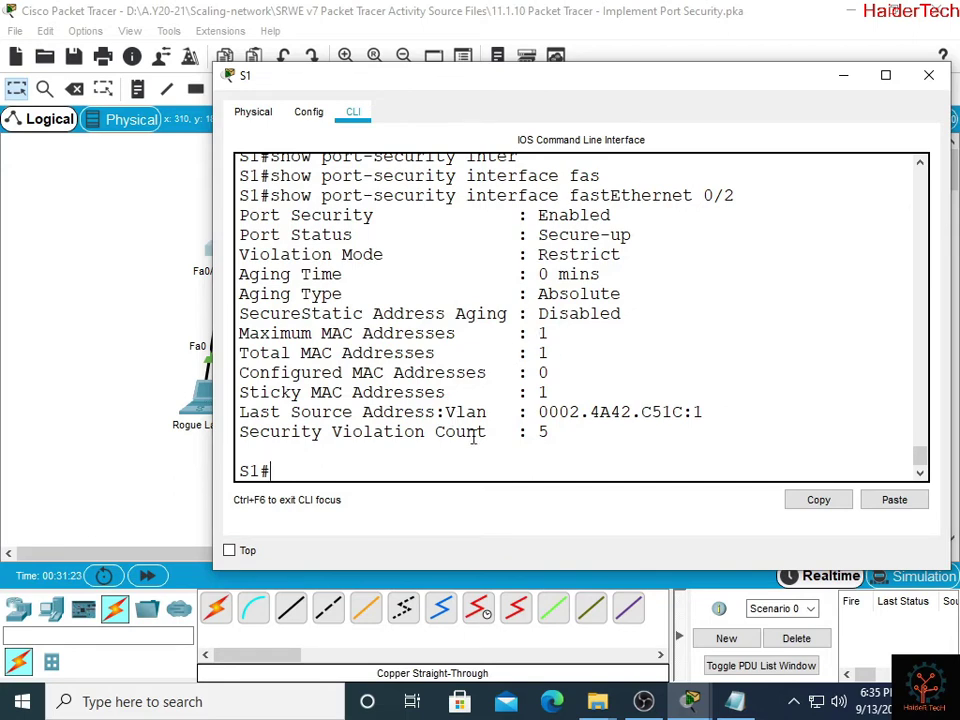
double_click(545, 431)
left_click_drag(564, 388, 535, 391)
double_click(540, 353)
double_click(537, 333)
double_click(548, 215)
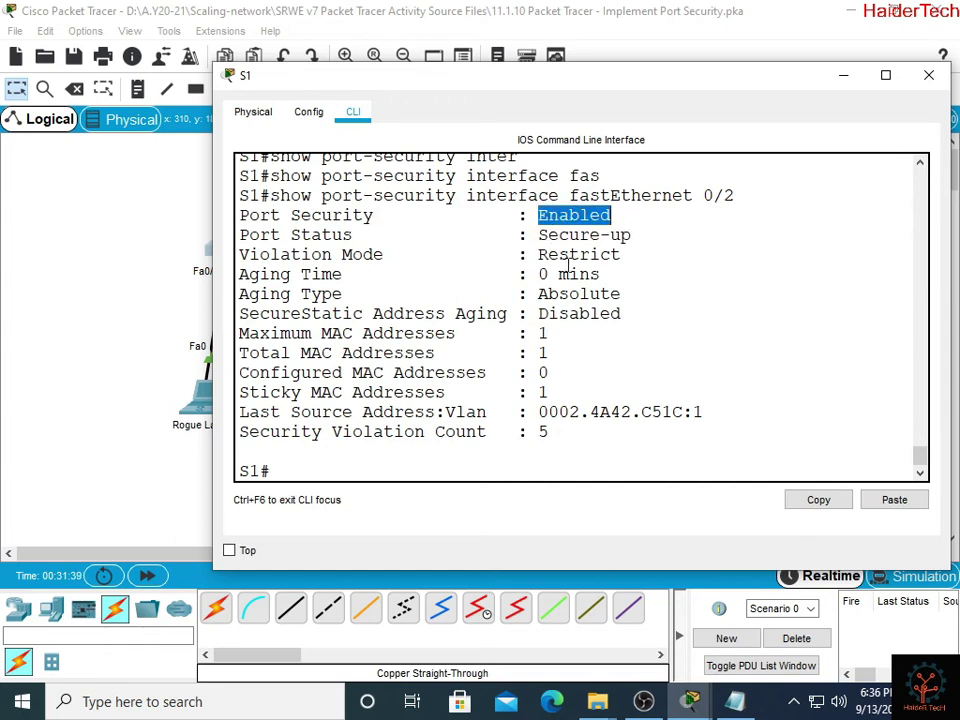
left_click_drag(549, 254, 613, 273)
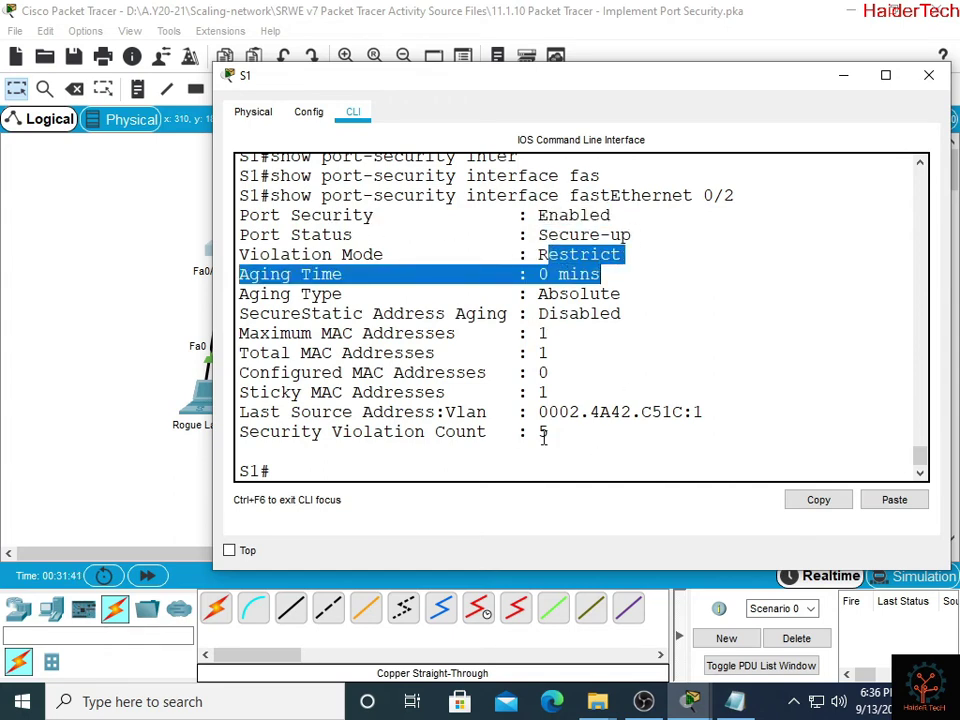
Step: Compare the activity's question on how many violations occurred with S1's violation count, and return to the instructions
left_click(690, 701)
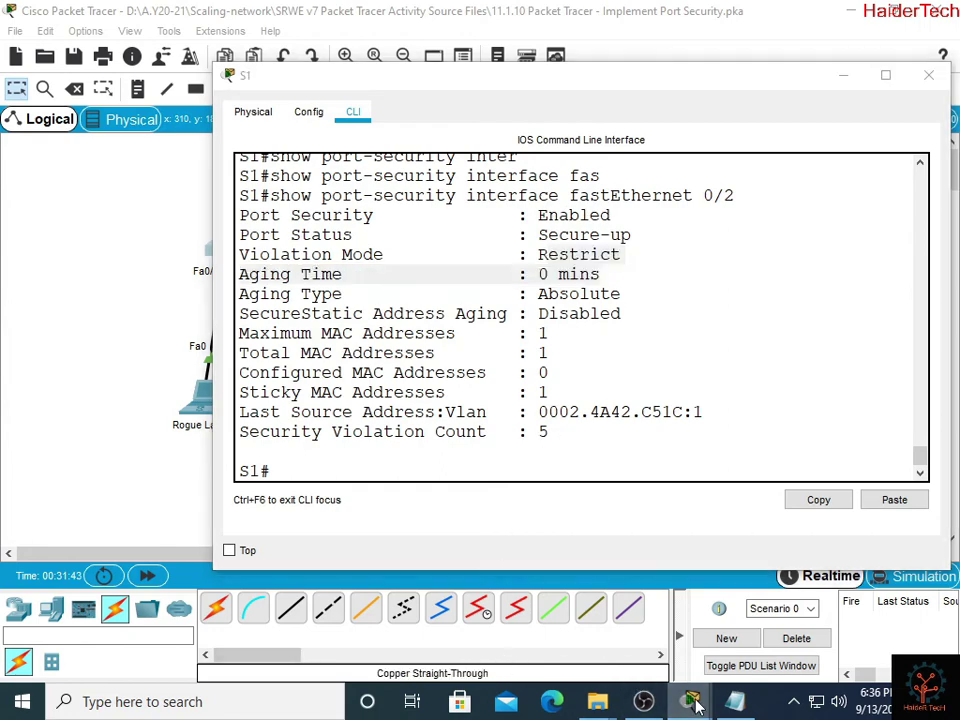
left_click(237, 615)
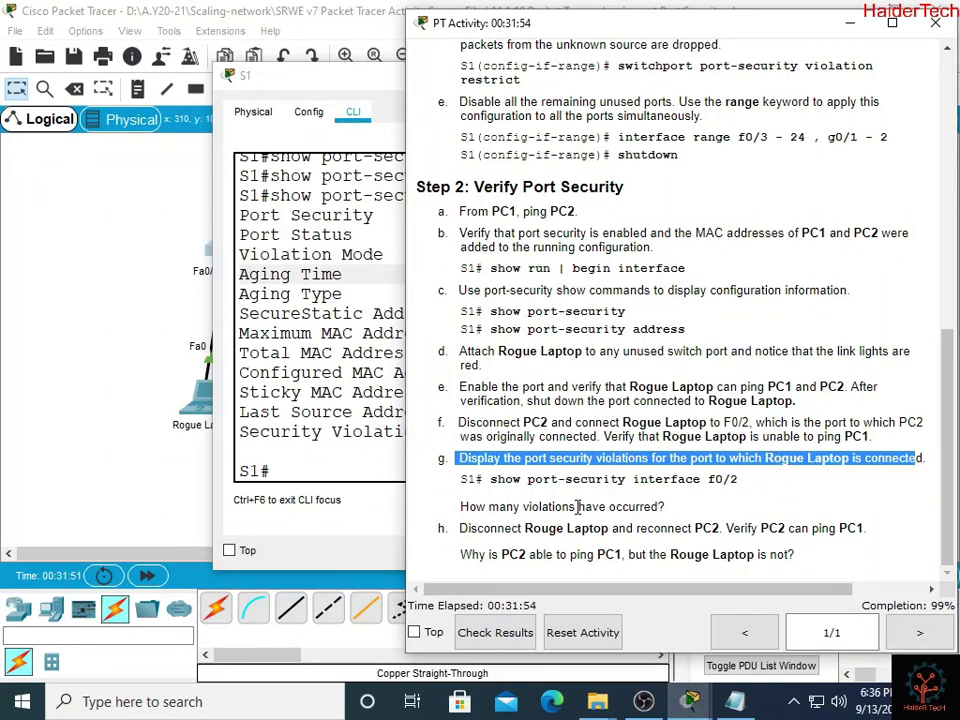
left_click(305, 452)
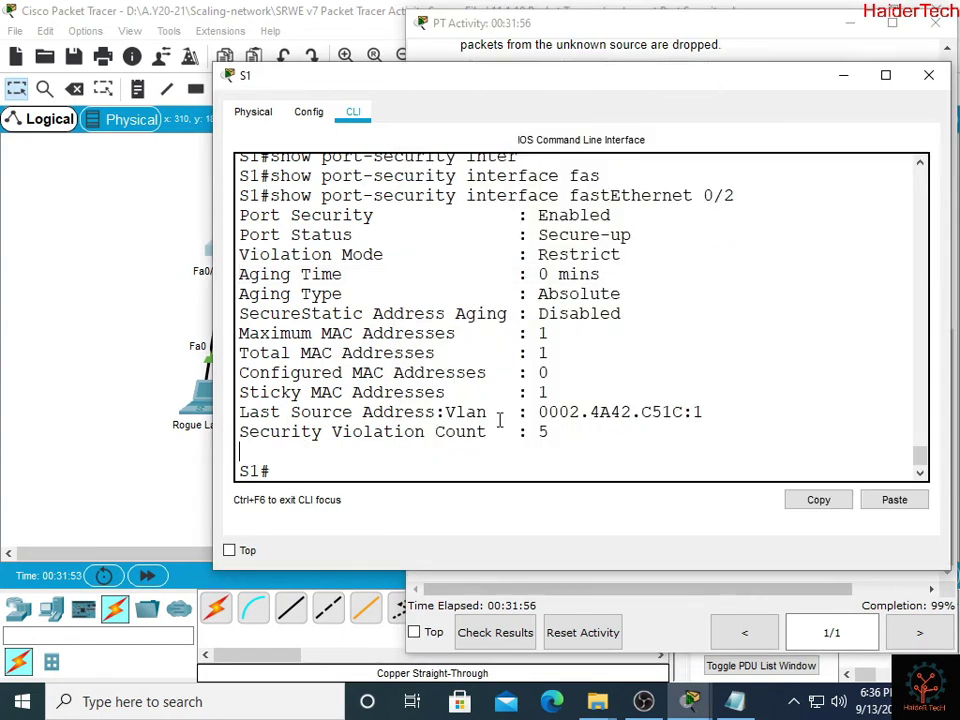
left_click_drag(555, 433, 529, 433)
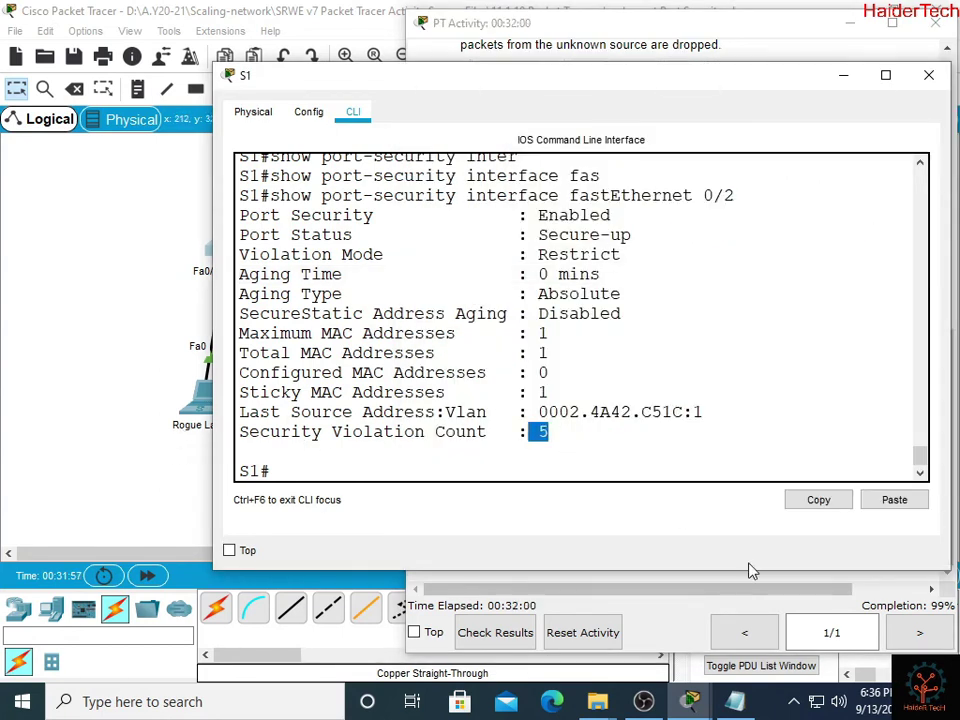
mouse_move(690, 701)
left_click(242, 640)
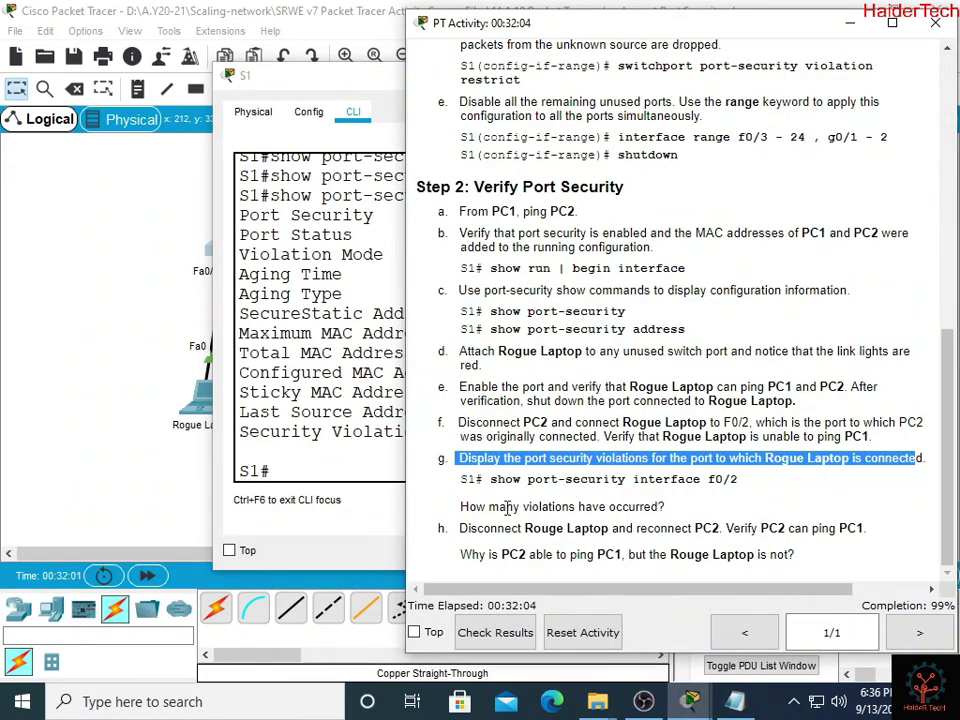
Step: Read instruction step h and delete the cable between Rogue Laptop and S1's Fa0/2 port
left_click_drag(467, 528, 884, 541)
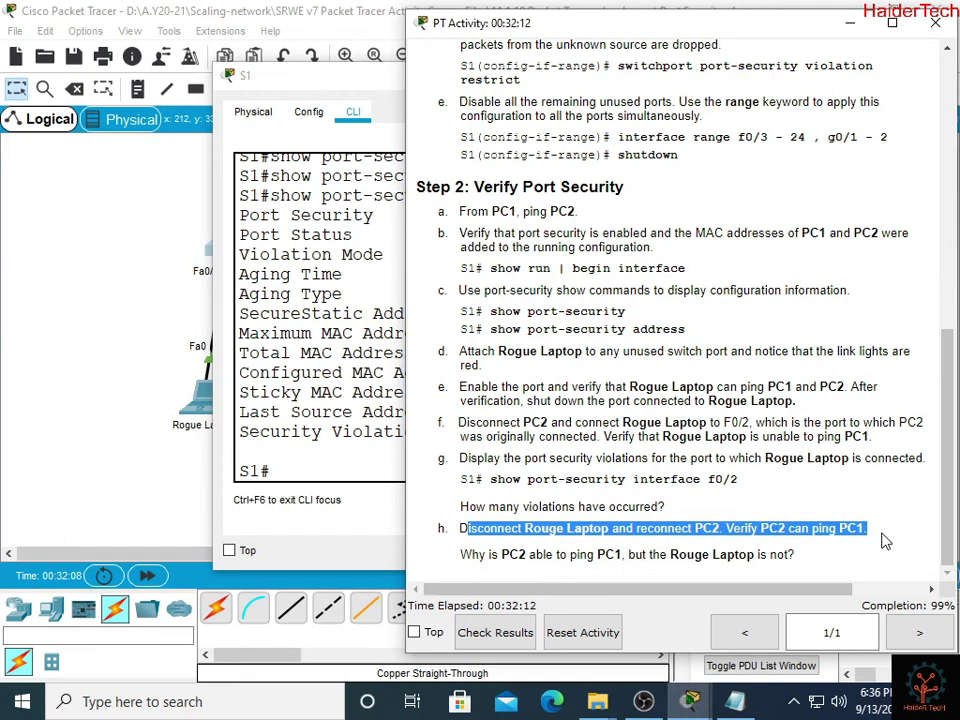
left_click(118, 272)
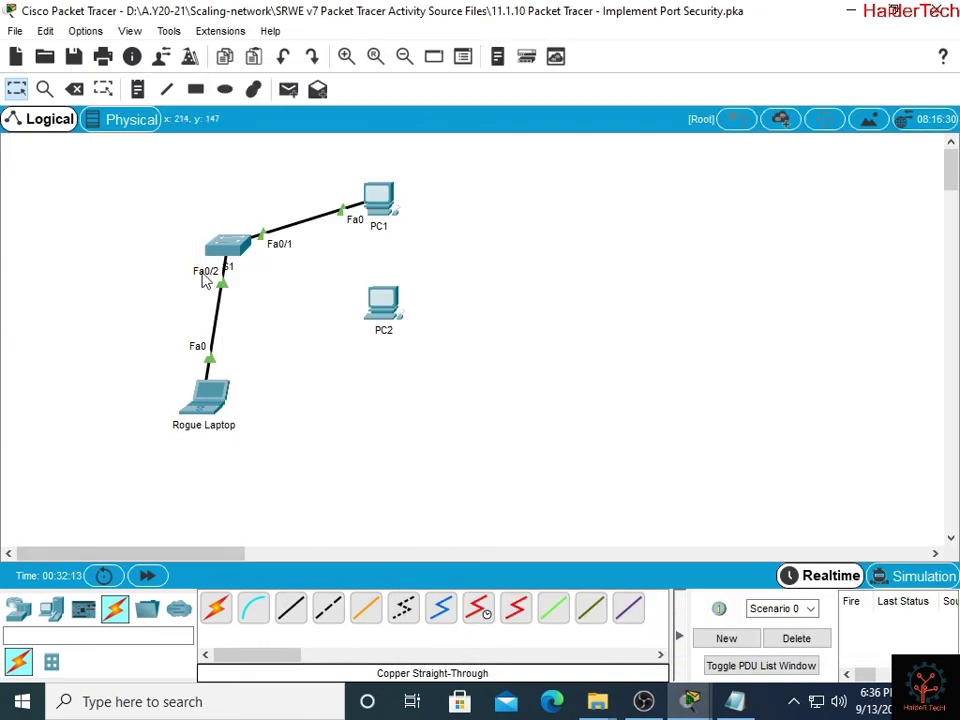
key("Delete")
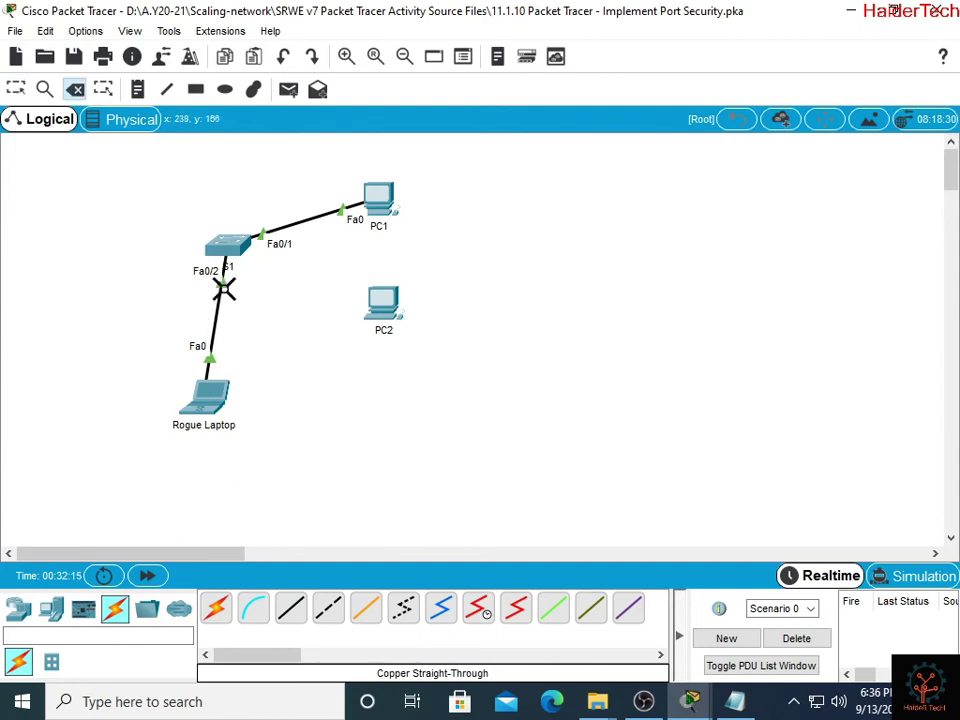
left_click(222, 287)
Step: Connect PC2's Fa0 port to S1's Fa0/2 port with a copper straight-through cable
left_click(308, 620)
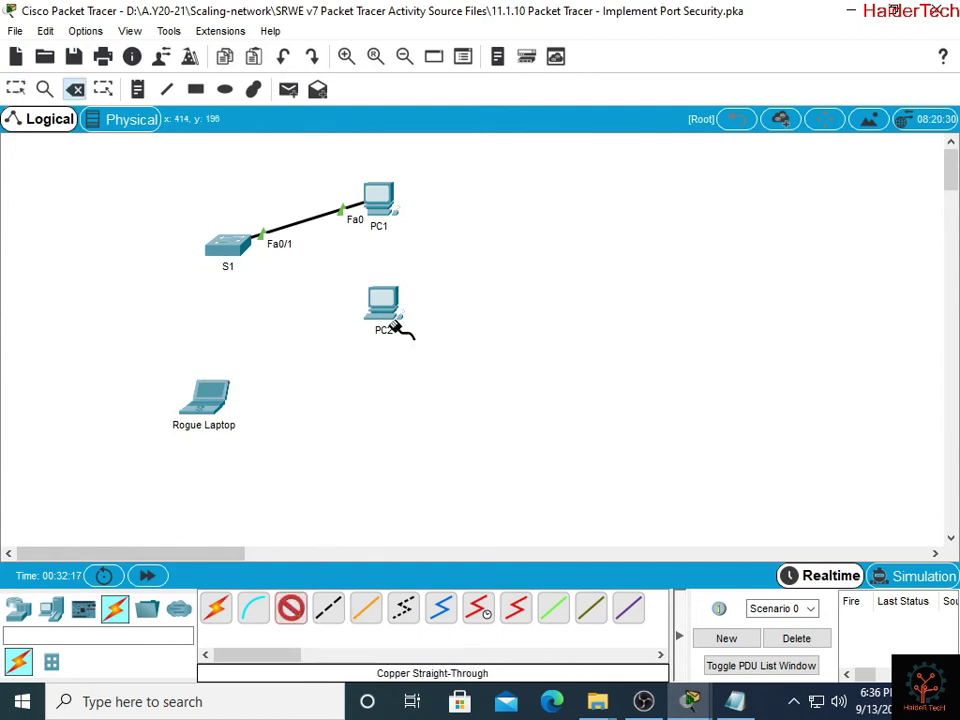
left_click(380, 300)
left_click(452, 370)
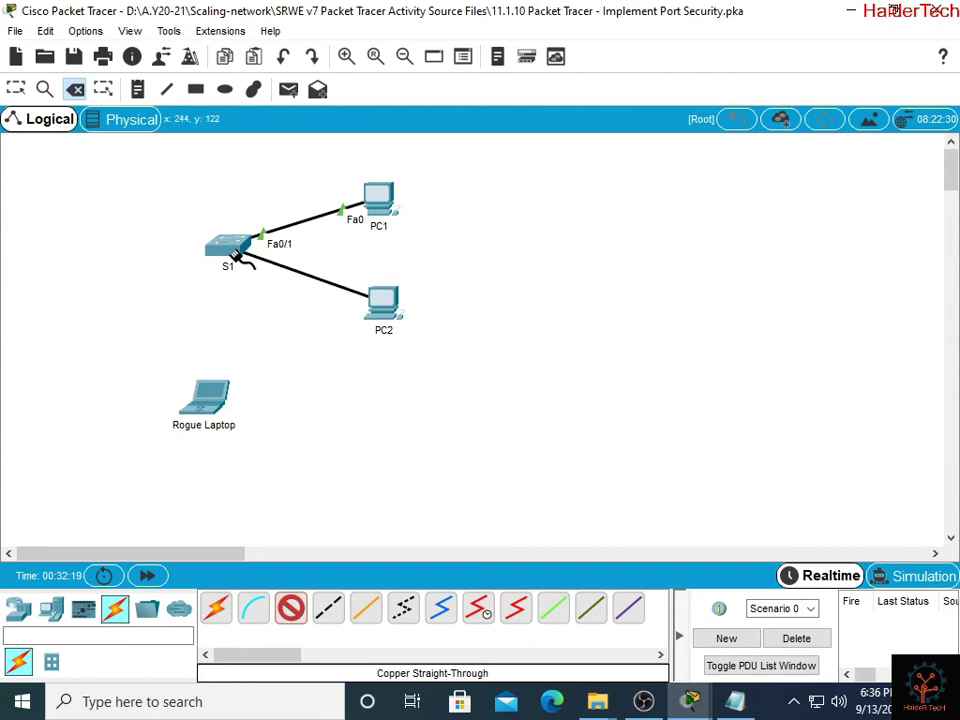
left_click(226, 248)
left_click(285, 36)
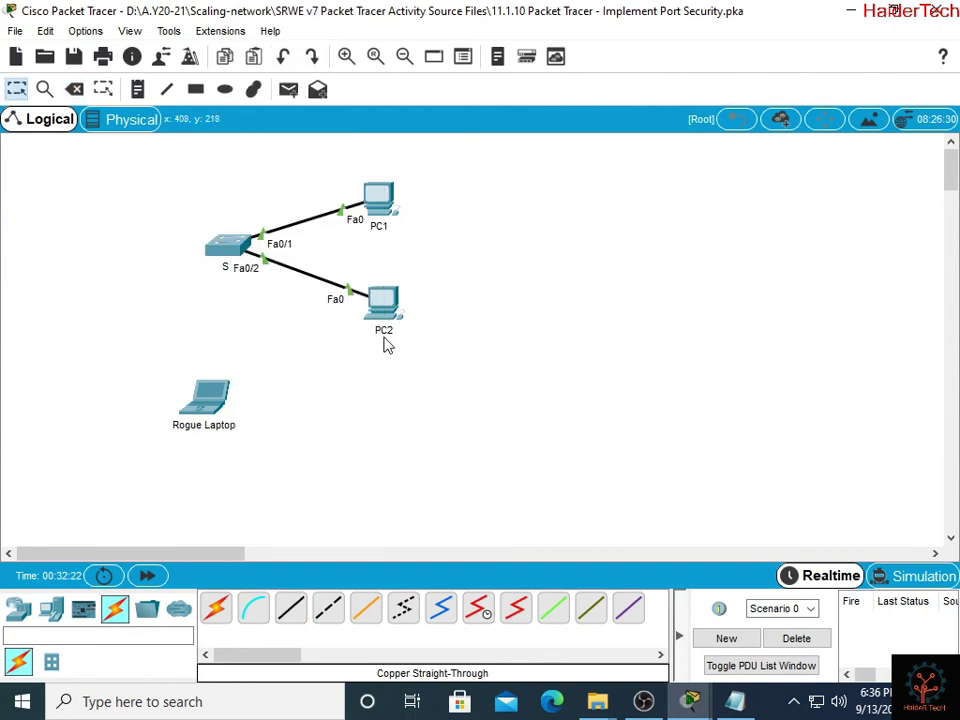
Step: Ping PC2 at 10.10.10.11 from PC1's command prompt and close the PC1 window
left_click(377, 195)
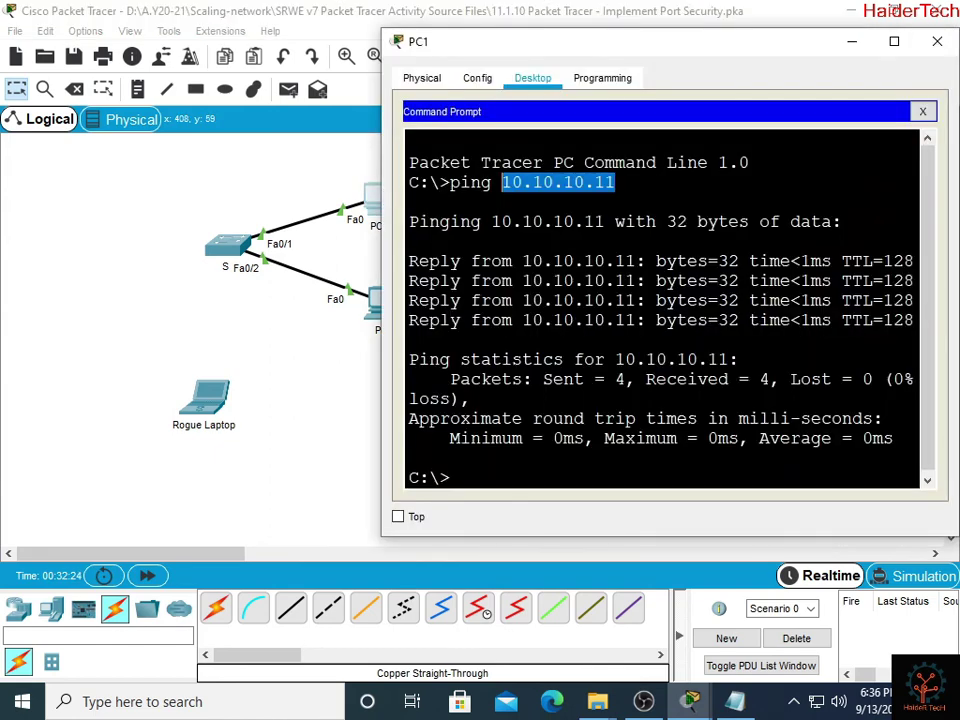
left_click(409, 457)
key("Up")
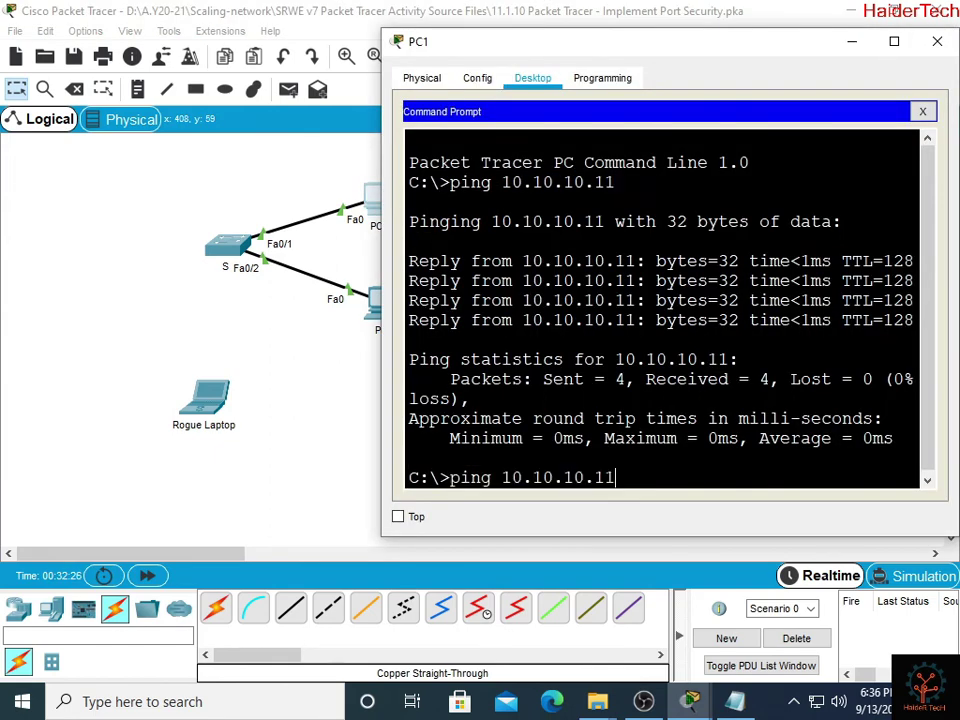
key("Return")
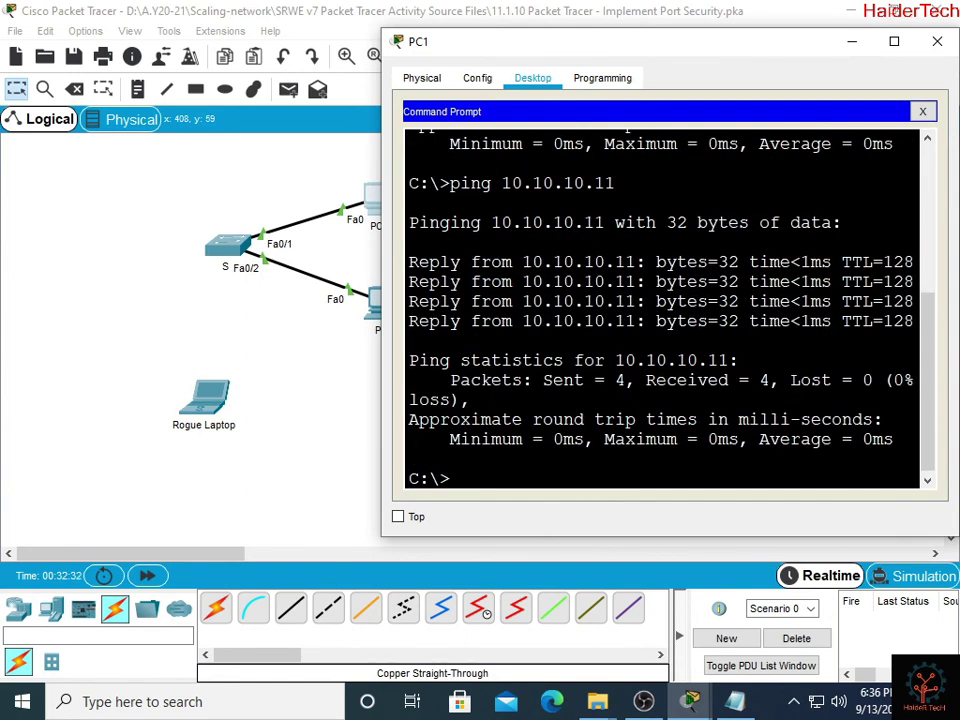
key("alt+F4")
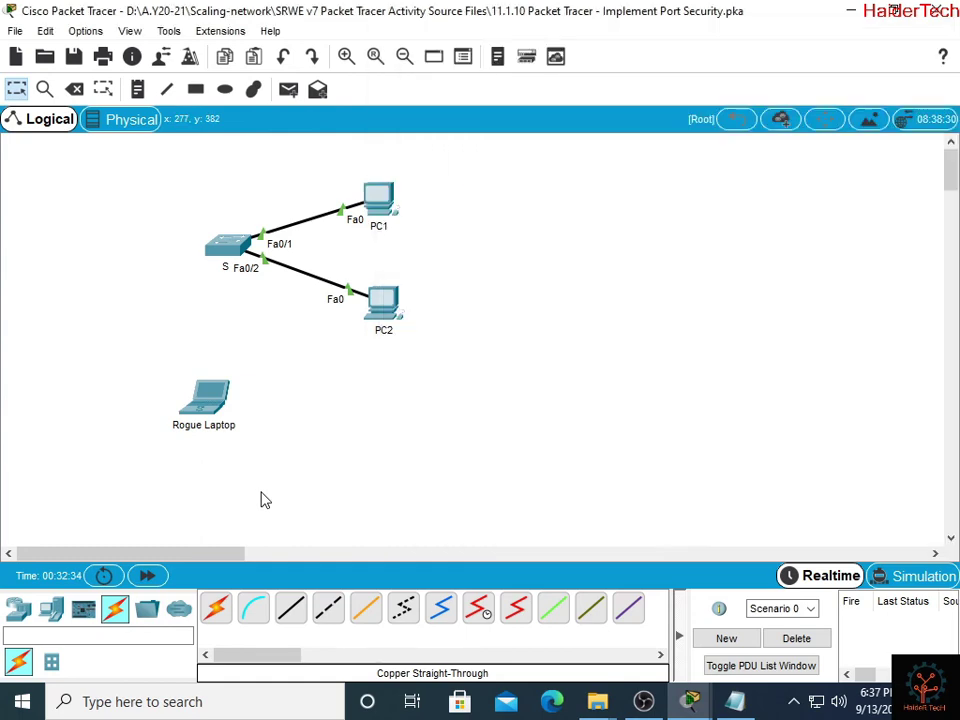
Step: Read the final question on why PC2 can ping PC1 but Rogue Laptop cannot, and inspect PC2's port and MAC address details in the topology
mouse_move(690, 700)
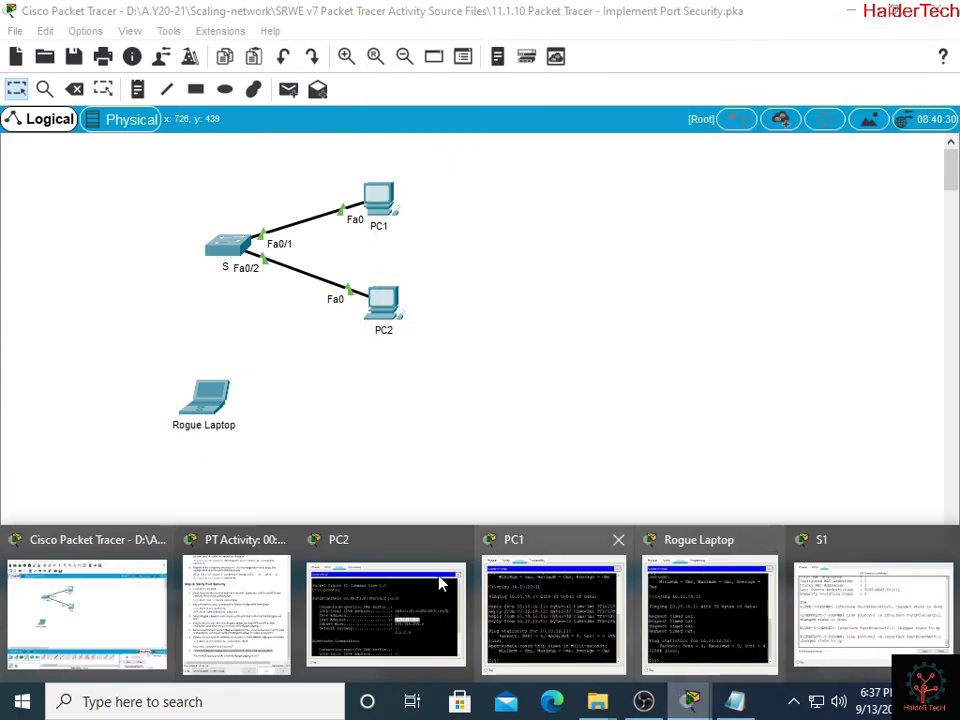
left_click(228, 610)
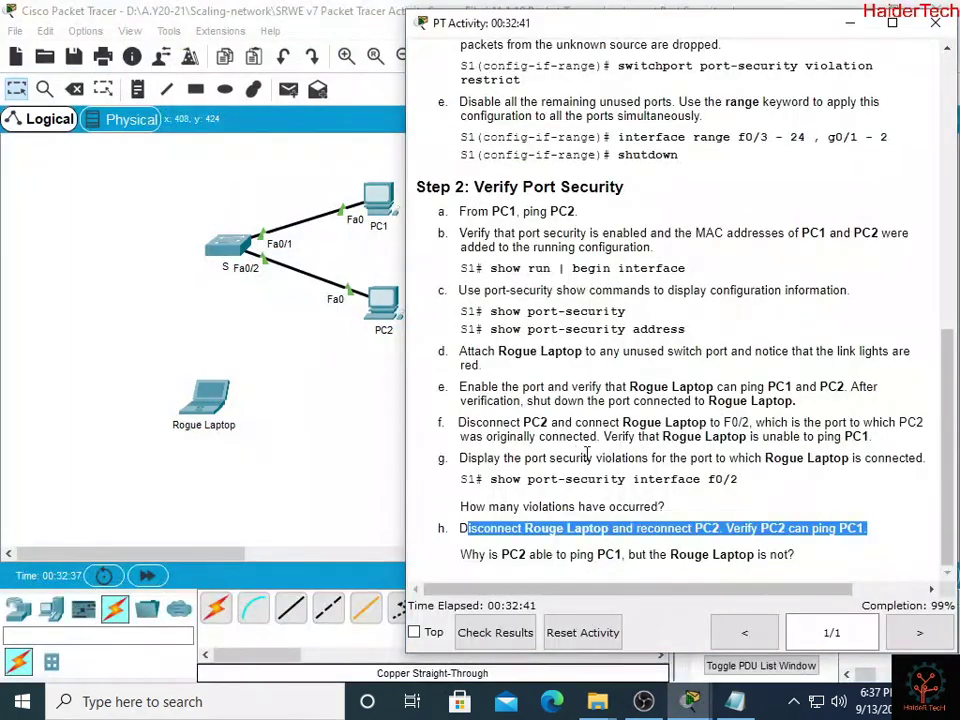
left_click(491, 557)
left_click_drag(491, 557, 798, 566)
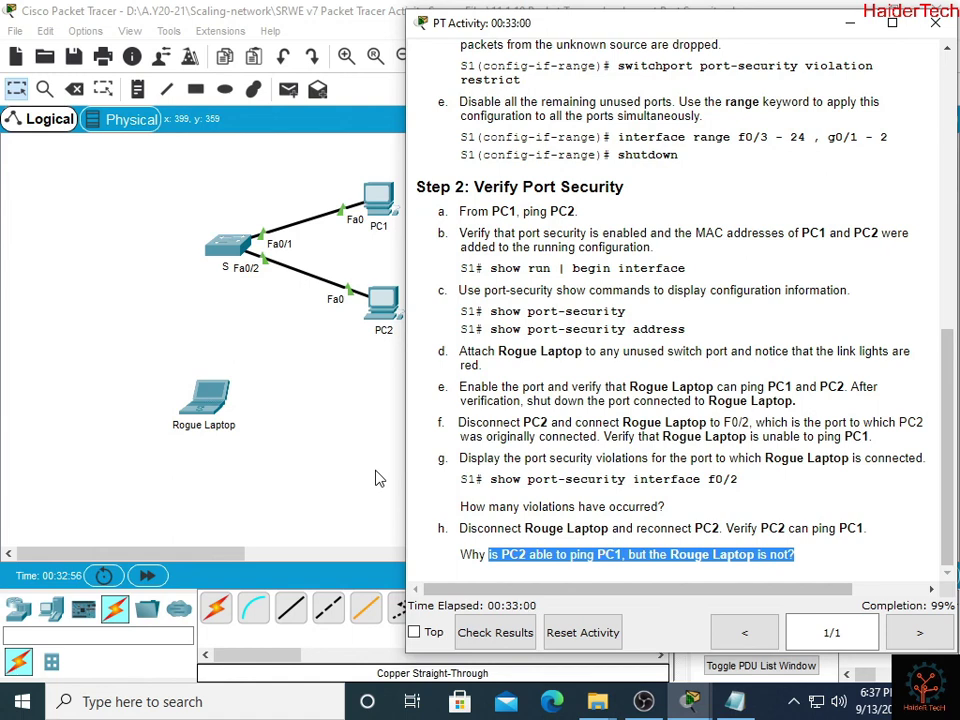
left_click(330, 400)
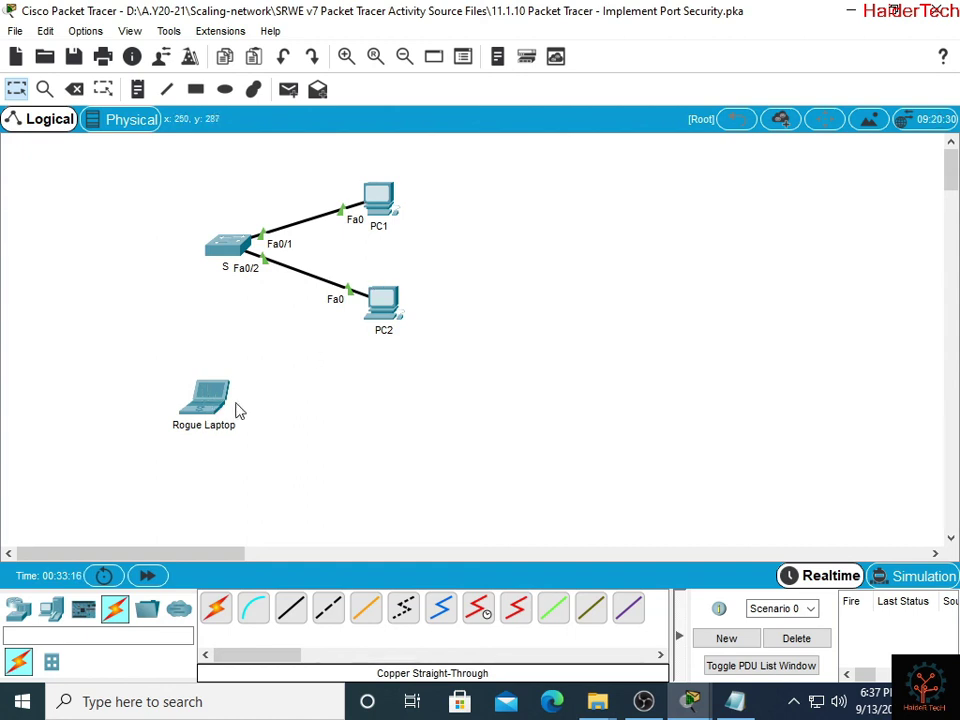
mouse_move(214, 273)
mouse_move(396, 330)
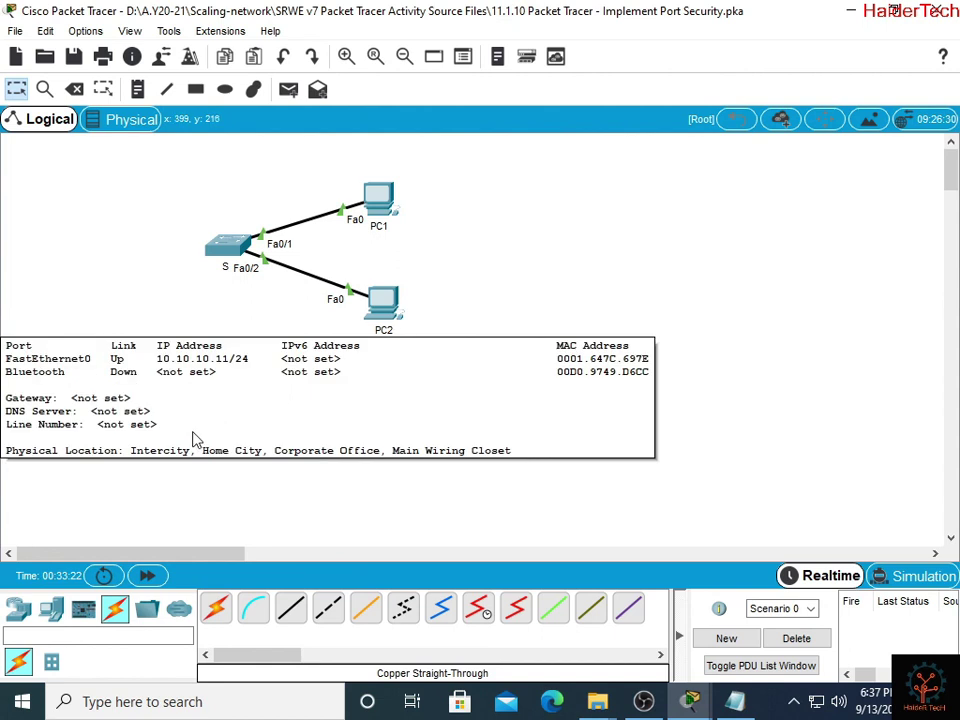